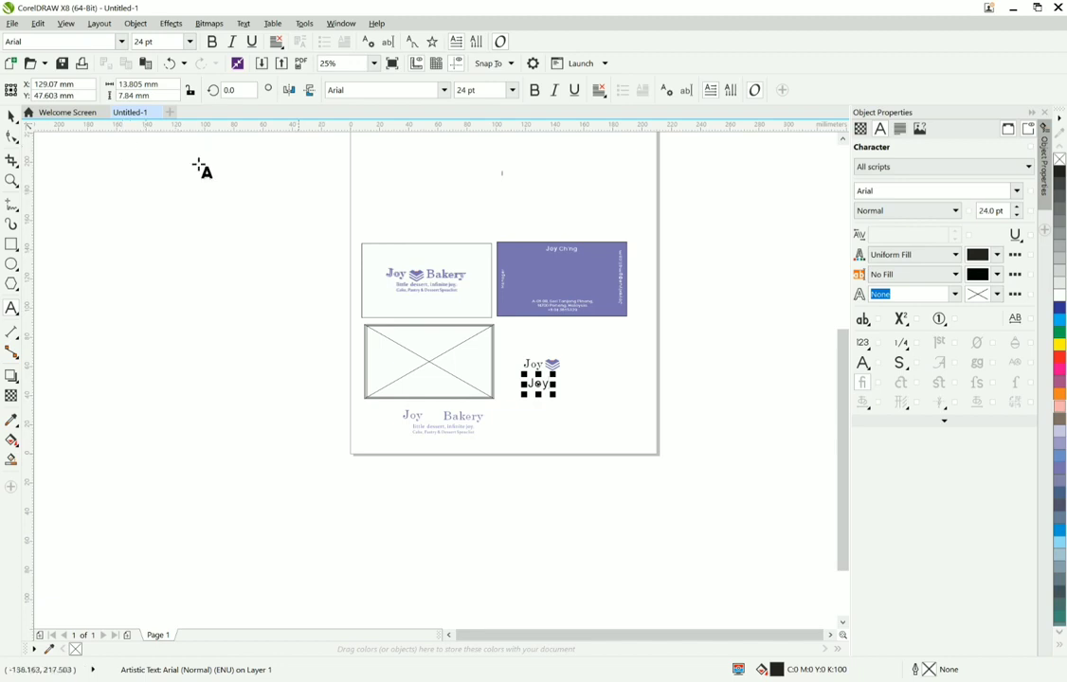
Step: Change the black "Joy" text's font to DeVinne Txt BT and move it over the reference "Joy" beside the layered heart icon
{"action": "left_click", "coordinate": [308, 146]}
{"action": "left_click", "coordinate": [373, 64]}
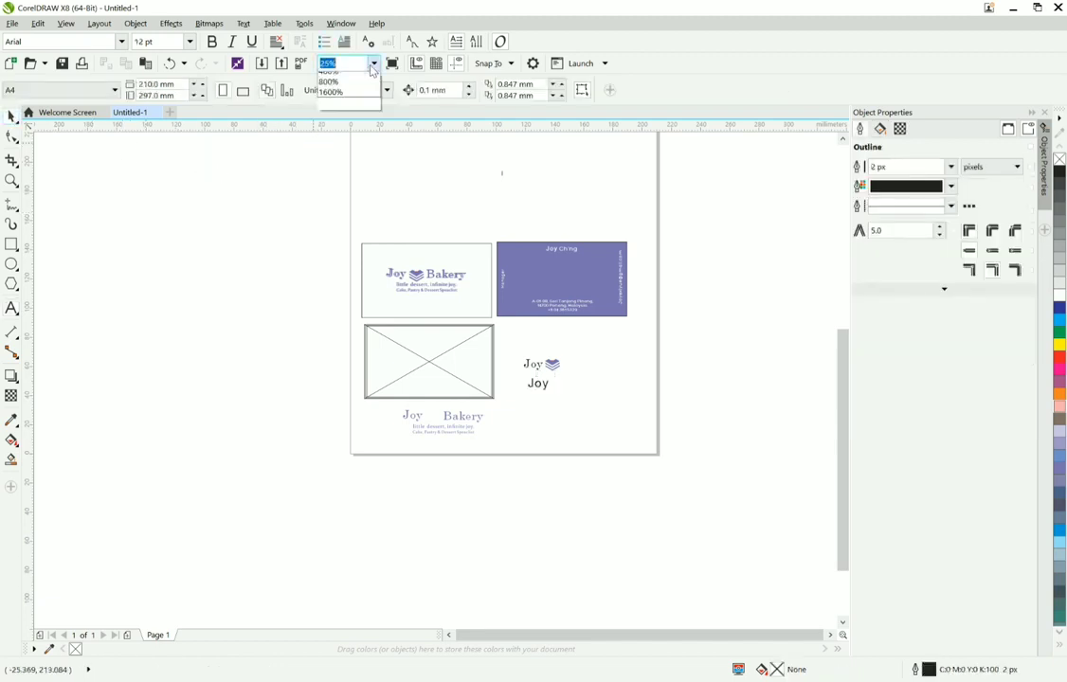
{"action": "left_click", "coordinate": [356, 86]}
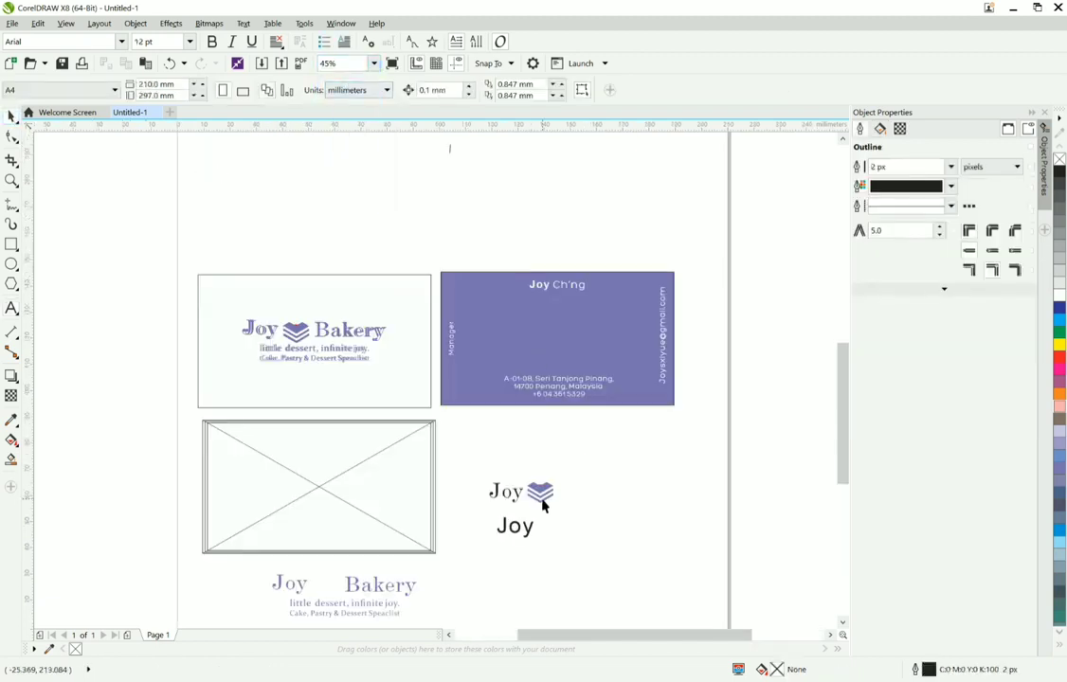
{"action": "left_click", "coordinate": [522, 530]}
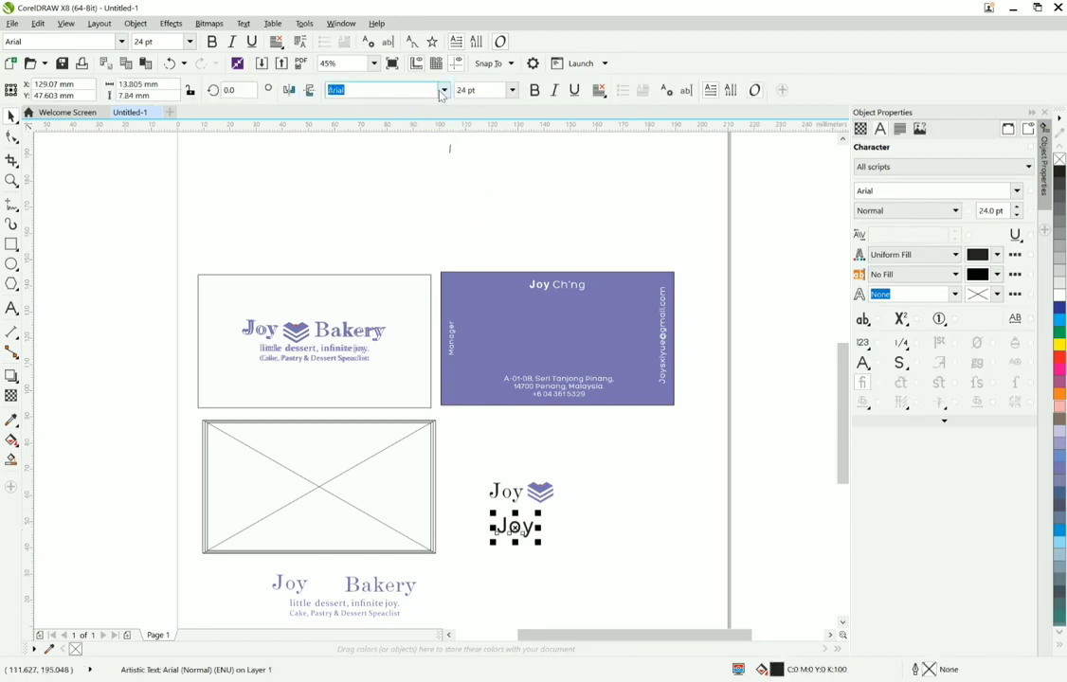
{"action": "left_click", "coordinate": [443, 90]}
{"action": "left_click", "coordinate": [402, 133]}
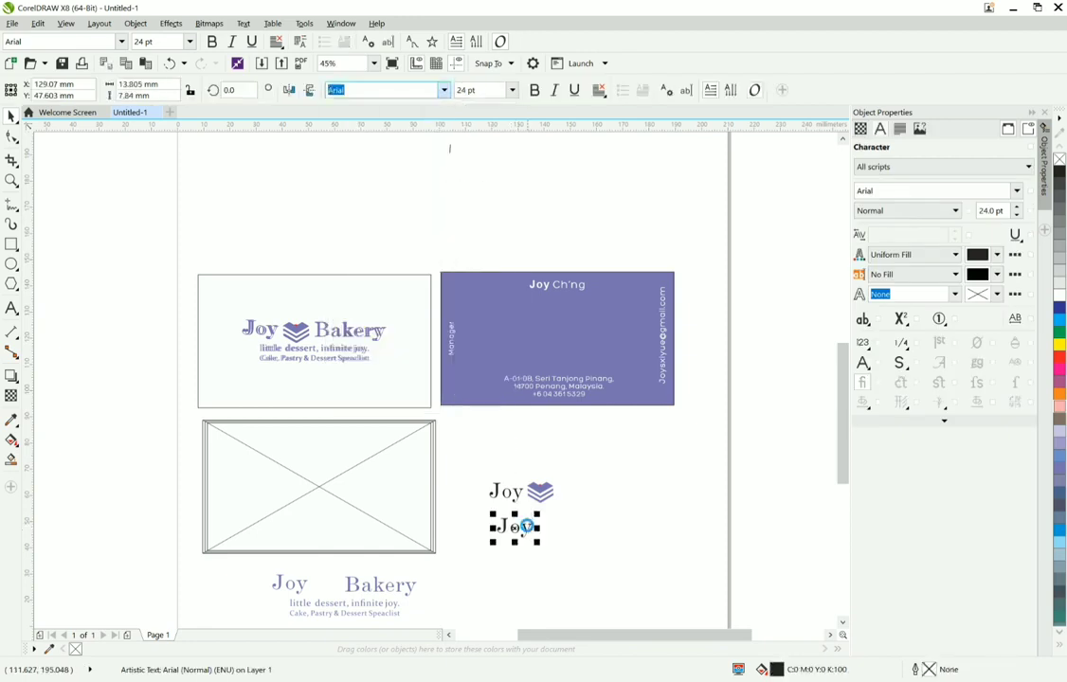
{"action": "scroll", "coordinate": [505, 498], "scroll_direction": "up", "scroll_amount": 2}
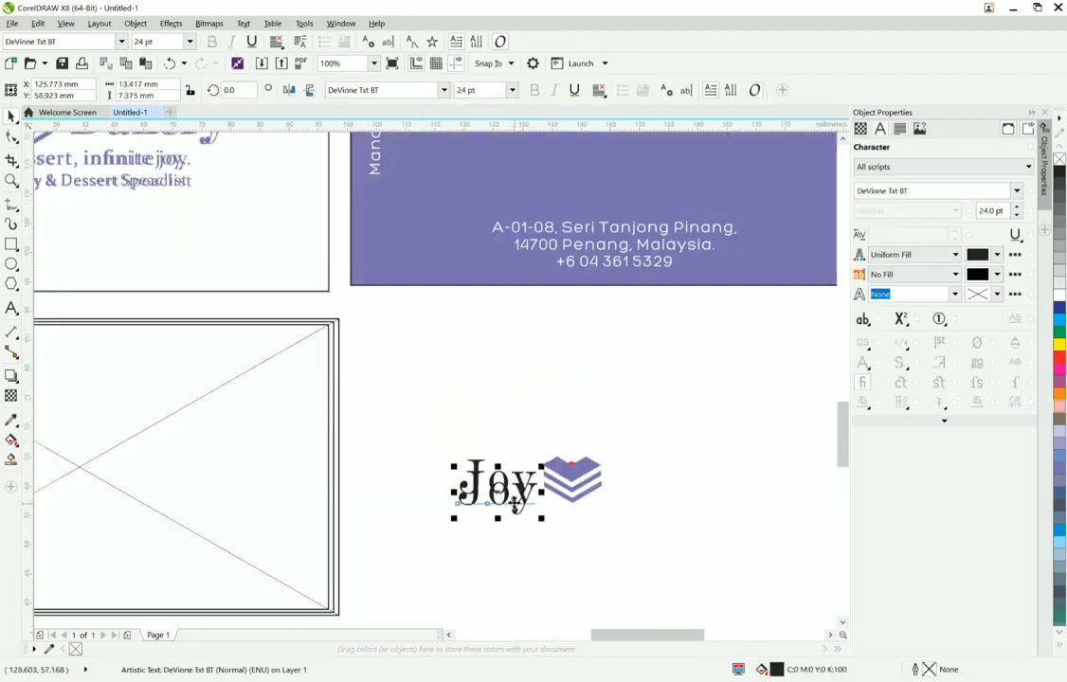
{"action": "scroll", "coordinate": [514, 549], "scroll_direction": "down", "scroll_amount": 3}
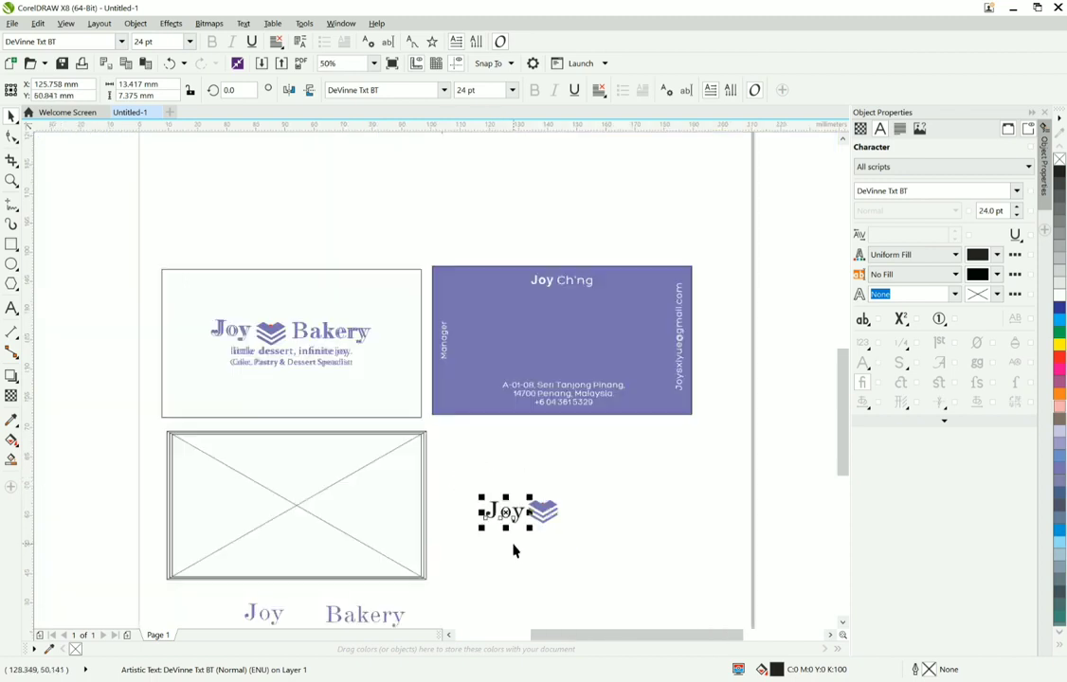
Step: Switch the A4 page to landscape orientation
{"action": "left_click", "coordinate": [375, 63]}
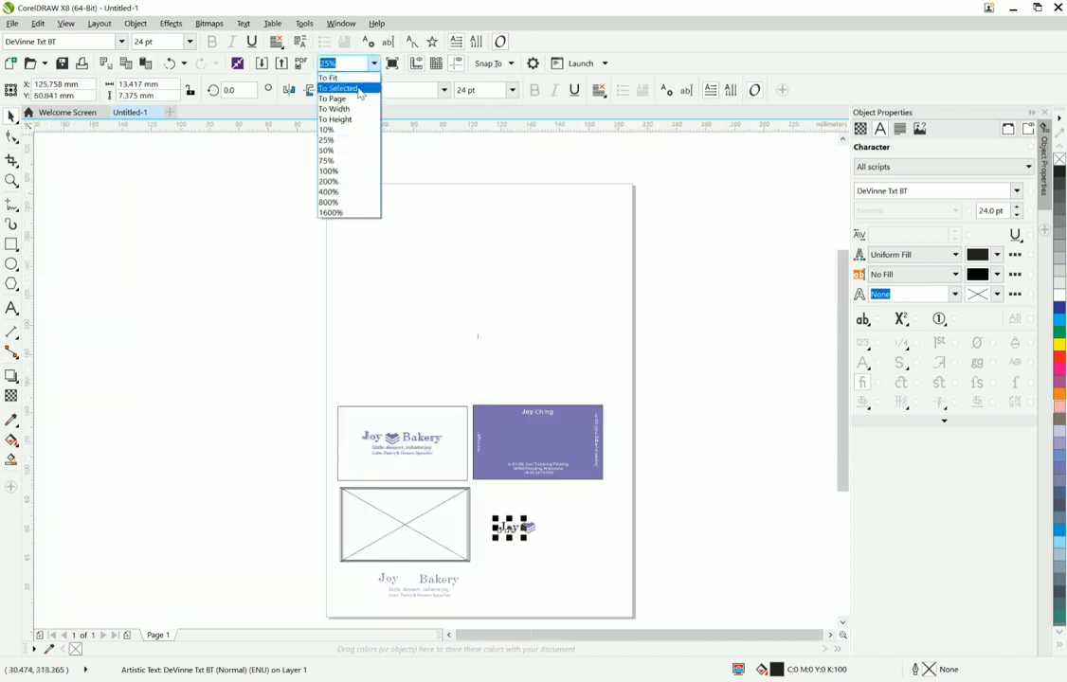
{"action": "left_click", "coordinate": [346, 77]}
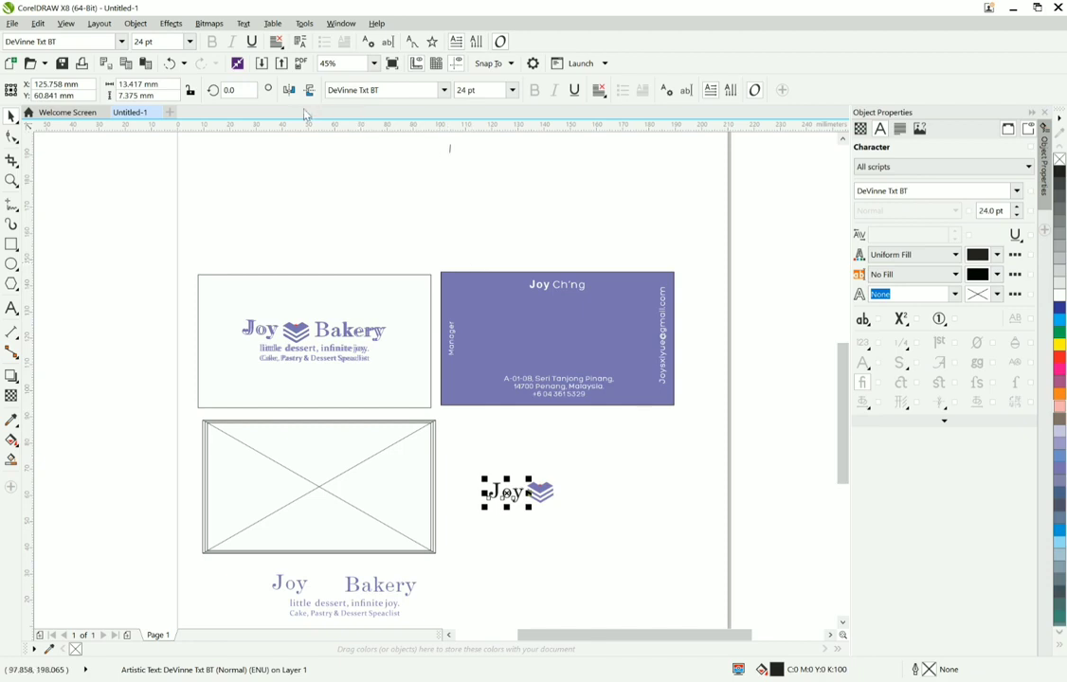
{"action": "left_click", "coordinate": [400, 205]}
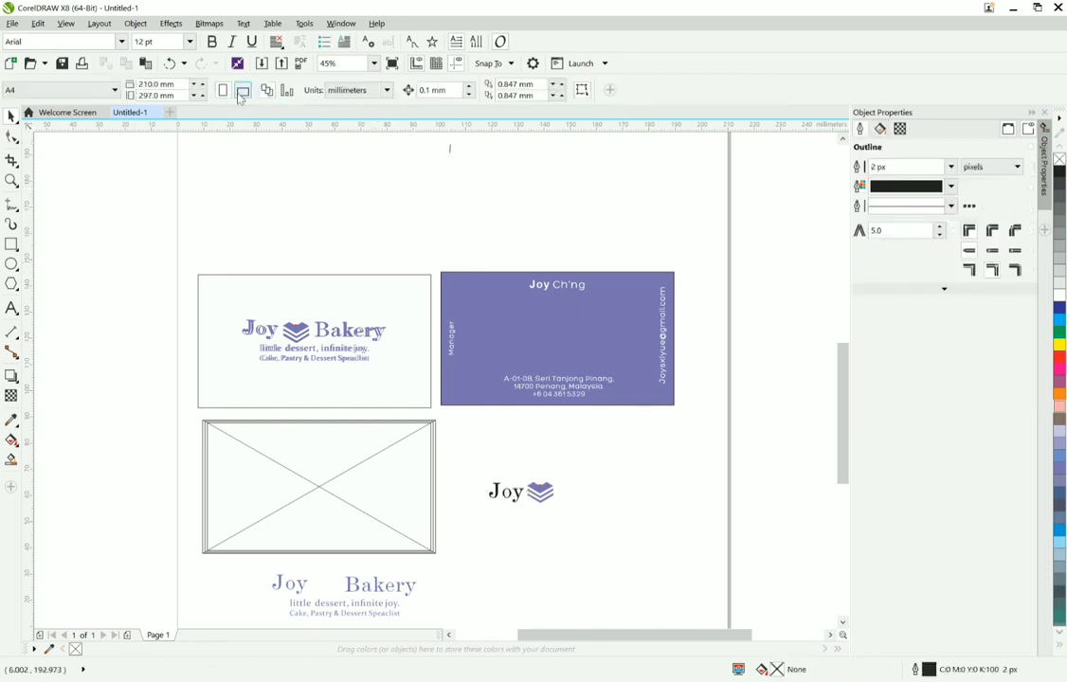
{"action": "left_click", "coordinate": [243, 90]}
{"action": "left_click", "coordinate": [374, 63]}
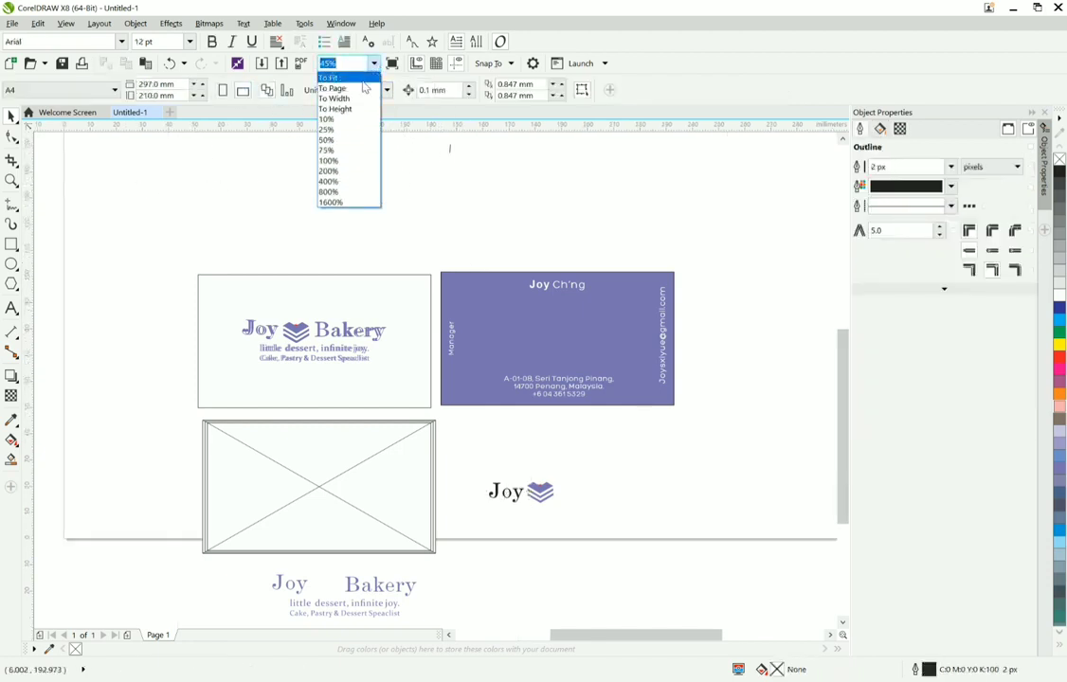
{"action": "left_click", "coordinate": [365, 87]}
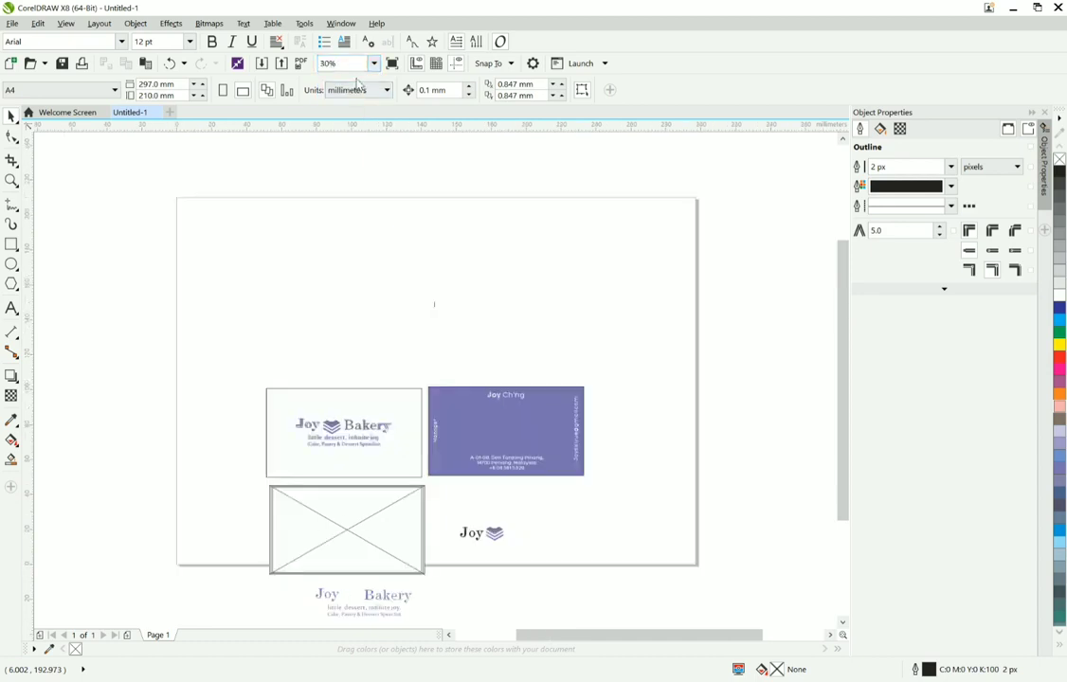
Step: Select all the business card artwork and move it up so it lies within the page
{"action": "left_click_drag", "start_coordinate": [231, 306], "coordinate": [633, 624]}
{"action": "left_click_drag", "start_coordinate": [493, 424], "coordinate": [495, 313]}
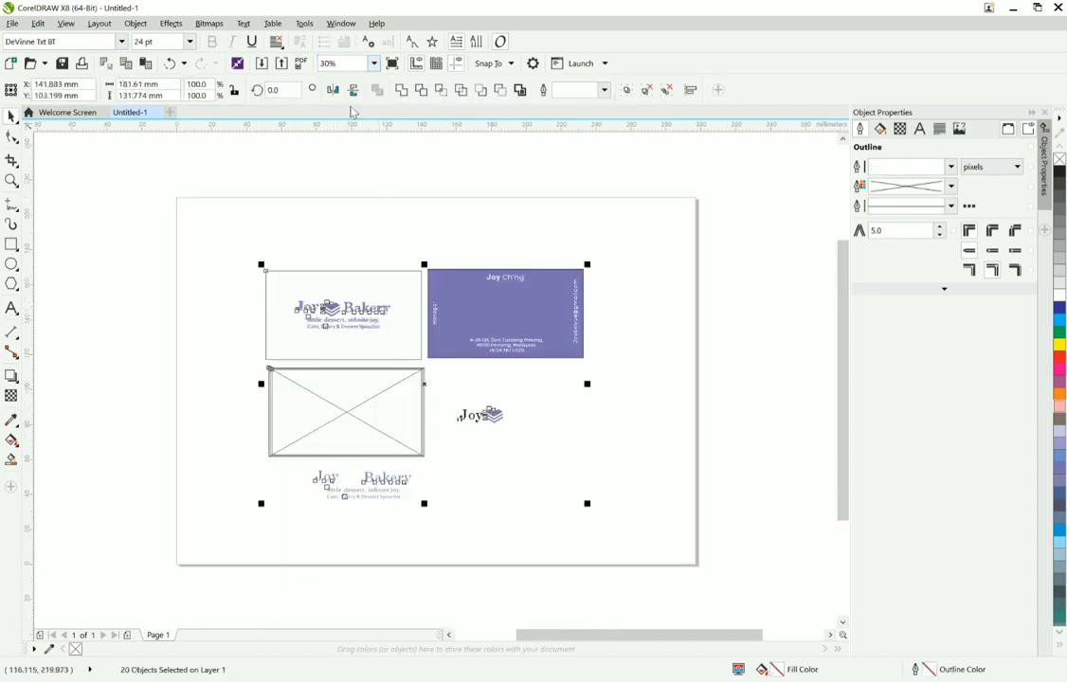
{"action": "left_click", "coordinate": [374, 64]}
{"action": "left_click", "coordinate": [355, 77]}
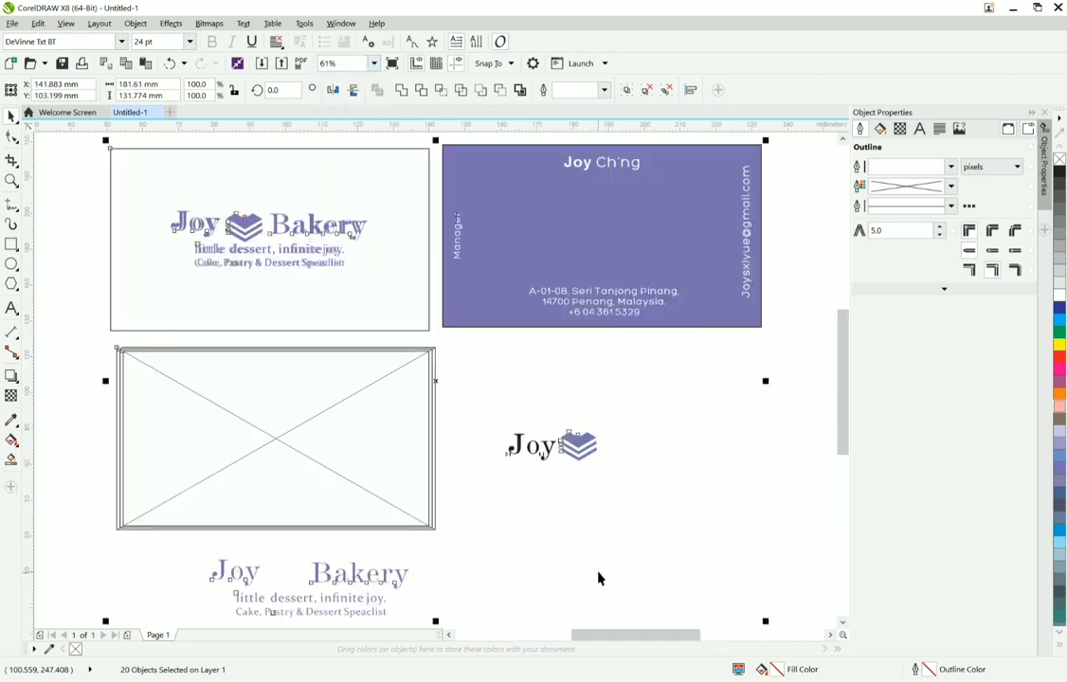
Step: Copy the black "Joy" text to the other side of the heart icon and change the copy's wording to "Bakery"
{"action": "left_click", "coordinate": [532, 447]}
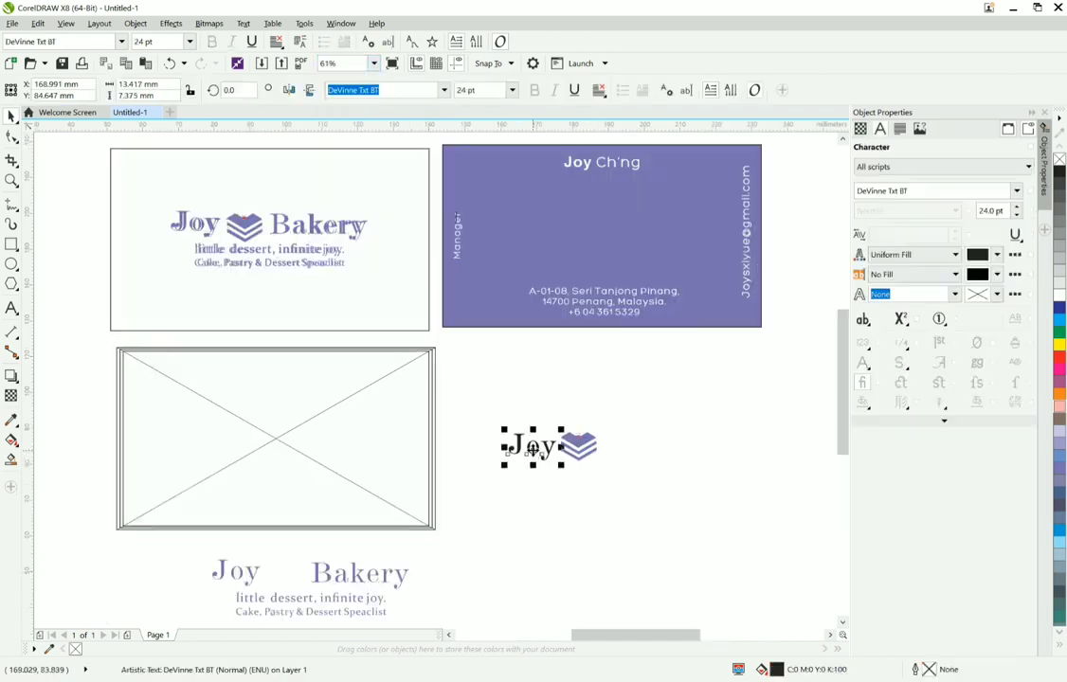
{"action": "left_click_drag", "start_coordinate": [533, 448], "coordinate": [592, 444]}
{"action": "left_click", "coordinate": [11, 308]}
{"action": "type", "text": "Bakery"}
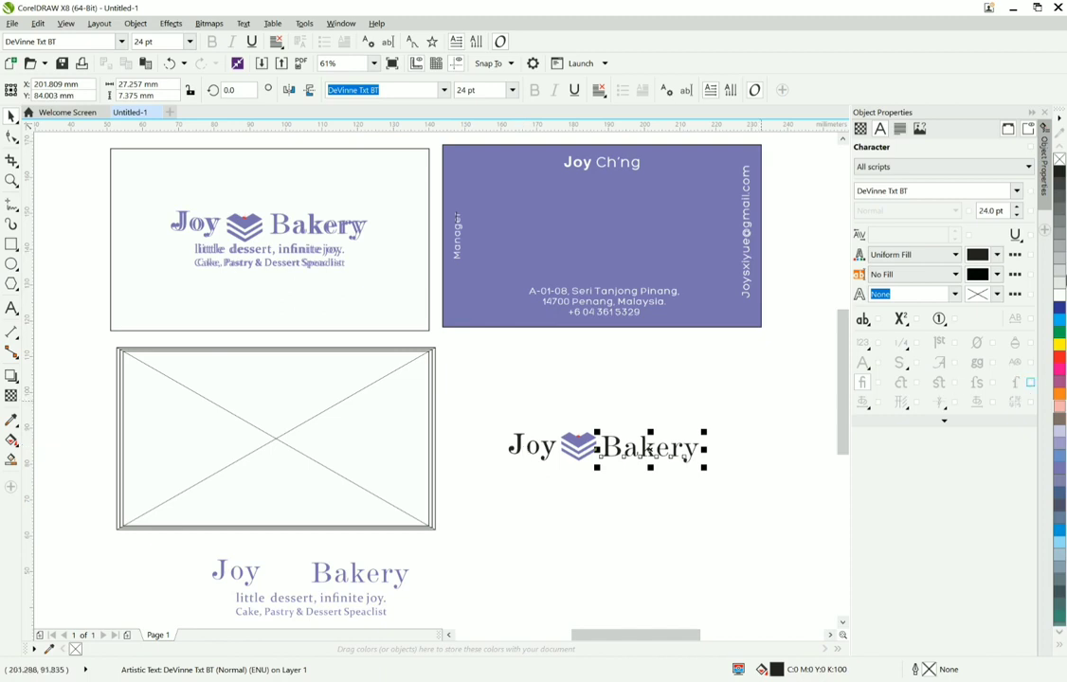
Step: Align the black "Joy" and "Bakery" texts with each other along one horizontal line
{"action": "left_click", "coordinate": [521, 452], "text": "shift"}
{"action": "key", "text": "e"}
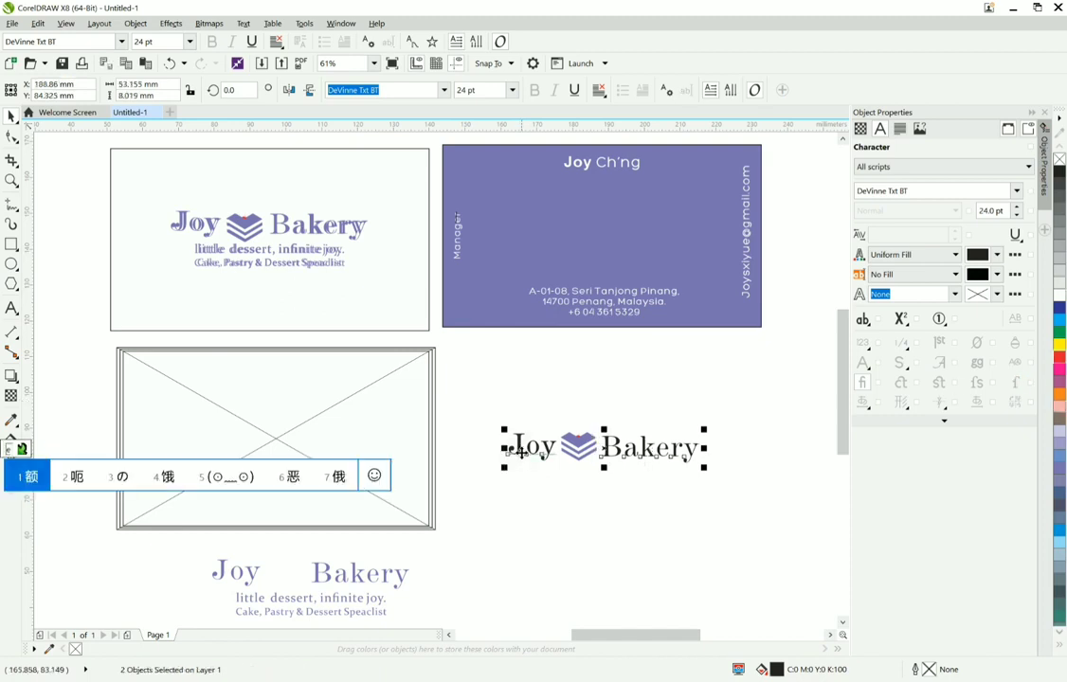
{"action": "key", "text": "Return"}
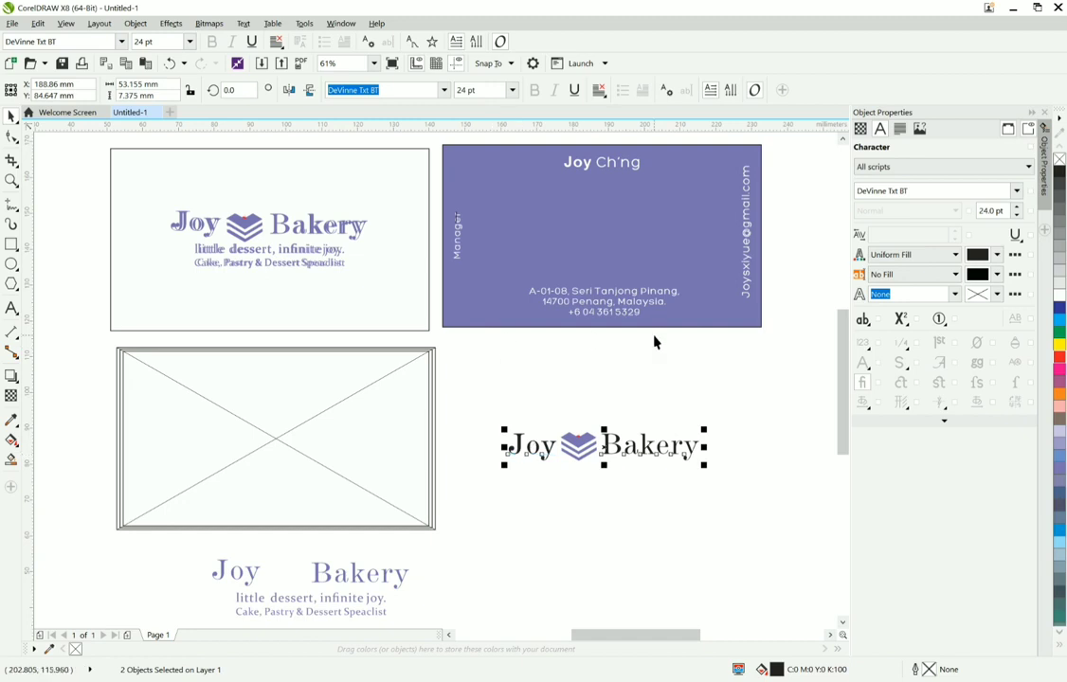
Step: Sample the business card's purple background and apply it as the fill of the "Joy" and "Bakery" texts
{"action": "left_click", "coordinate": [19, 422]}
{"action": "left_click", "coordinate": [142, 422]}
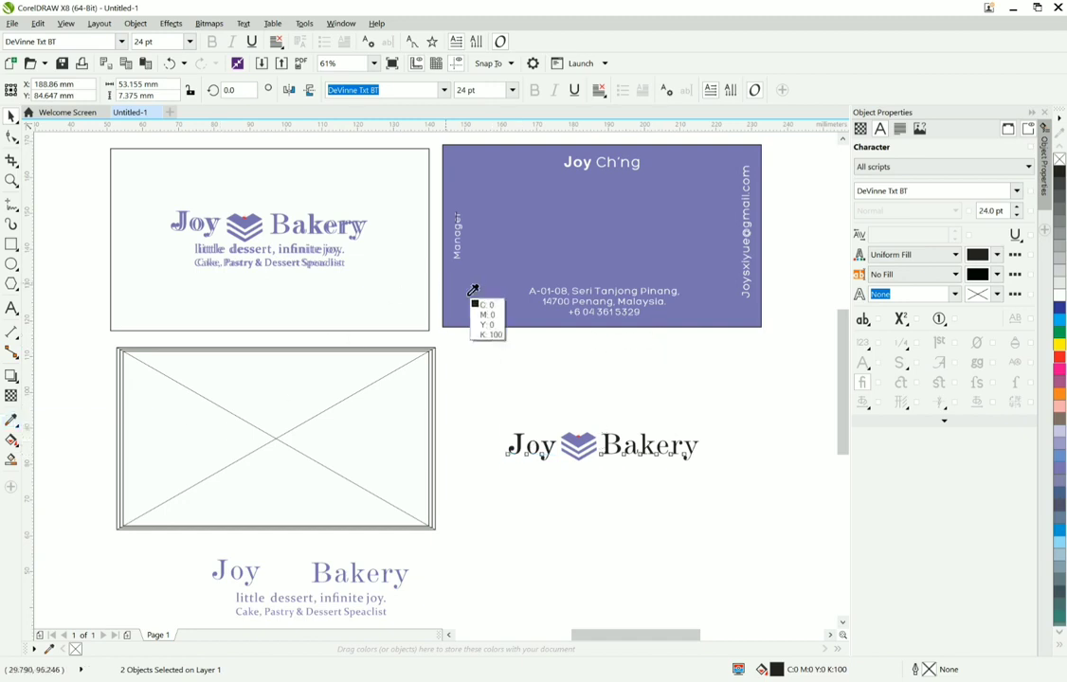
{"action": "left_click", "coordinate": [472, 291]}
{"action": "left_click", "coordinate": [516, 445]}
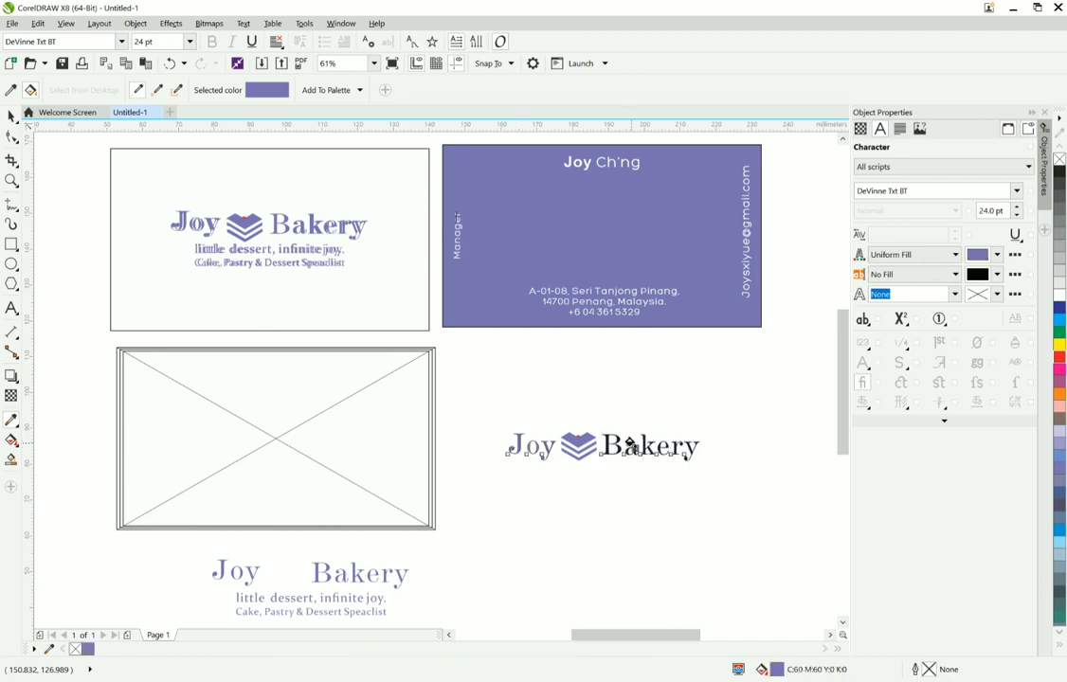
{"action": "scroll", "coordinate": [644, 446], "scroll_direction": "up", "scroll_amount": 5}
{"action": "scroll", "coordinate": [568, 436], "scroll_direction": "down", "scroll_amount": 6}
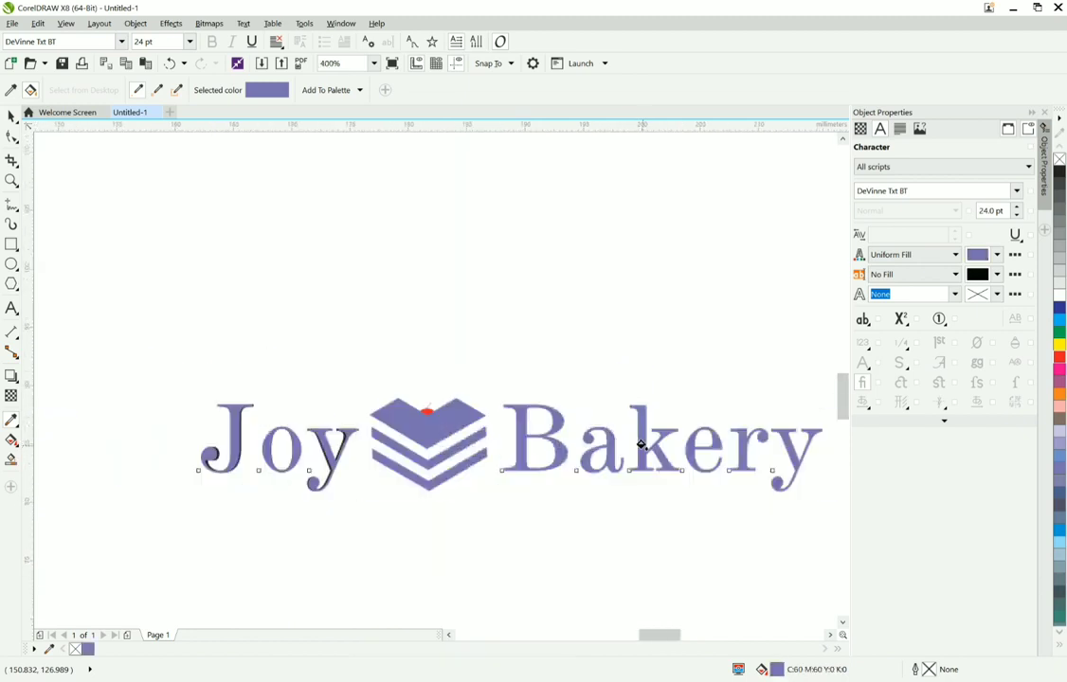
{"action": "left_click", "coordinate": [11, 115]}
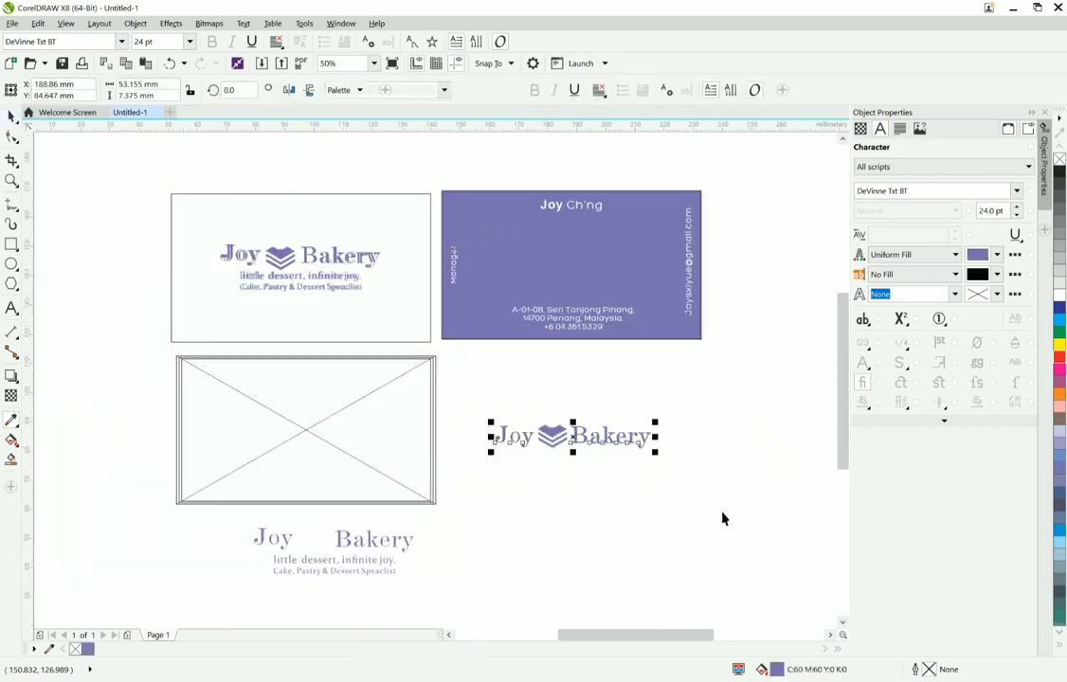
Step: Add the tagline text "little dessert, infinite joy." just below the new "Joy Bakery" wordmark
{"action": "left_click", "coordinate": [509, 468]}
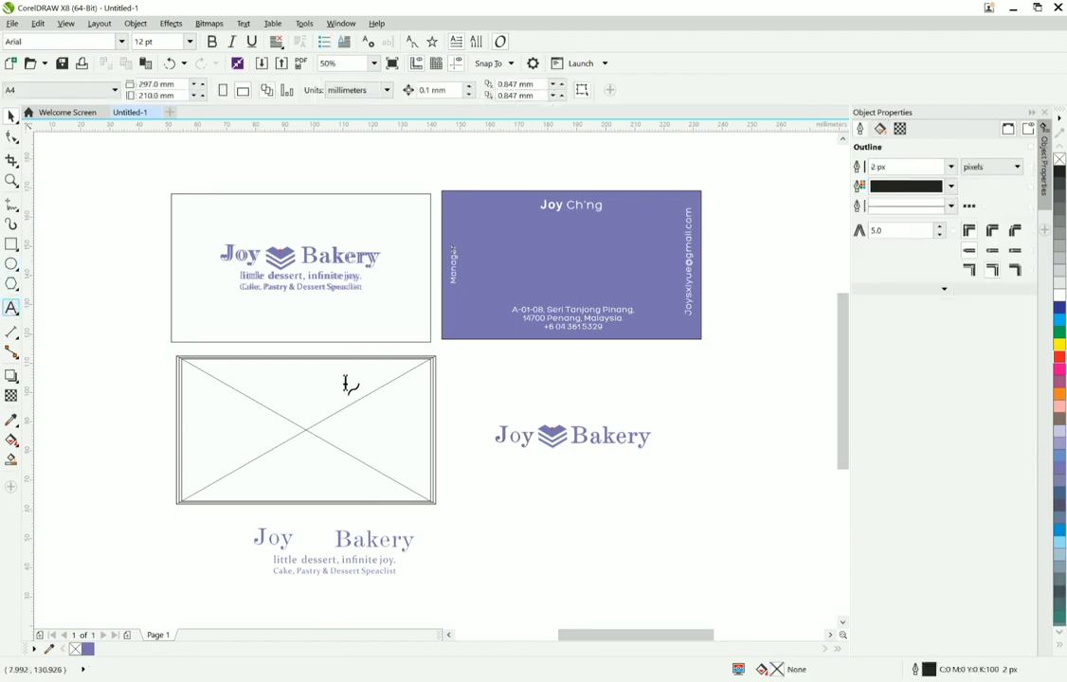
{"action": "left_click", "coordinate": [511, 469]}
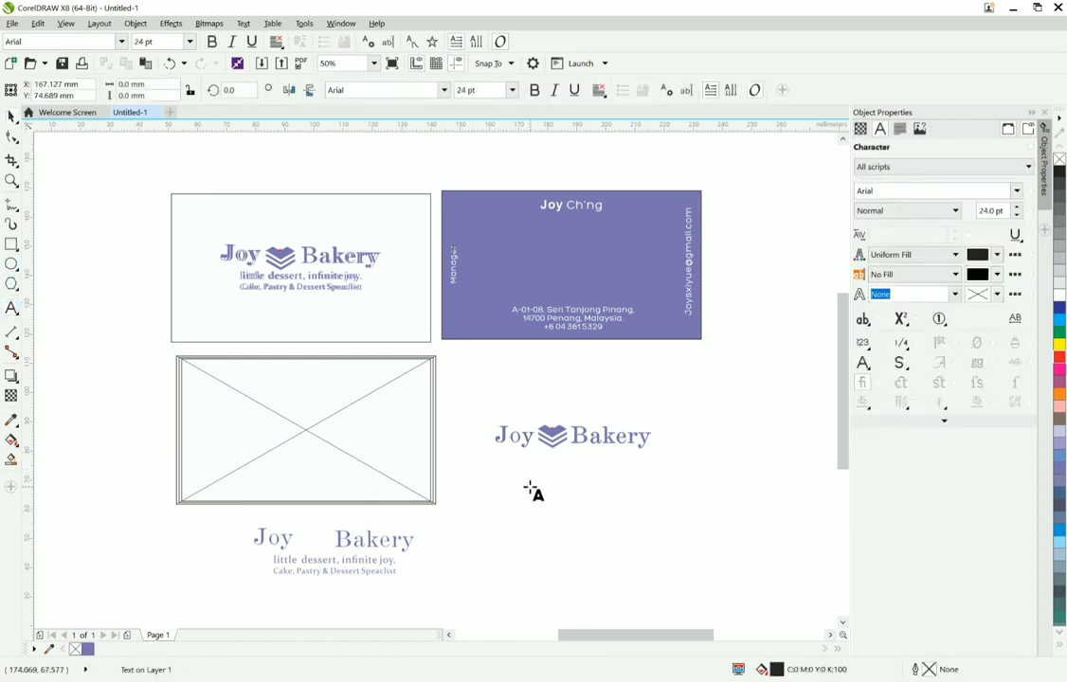
{"action": "type", "text": "littledesser"}
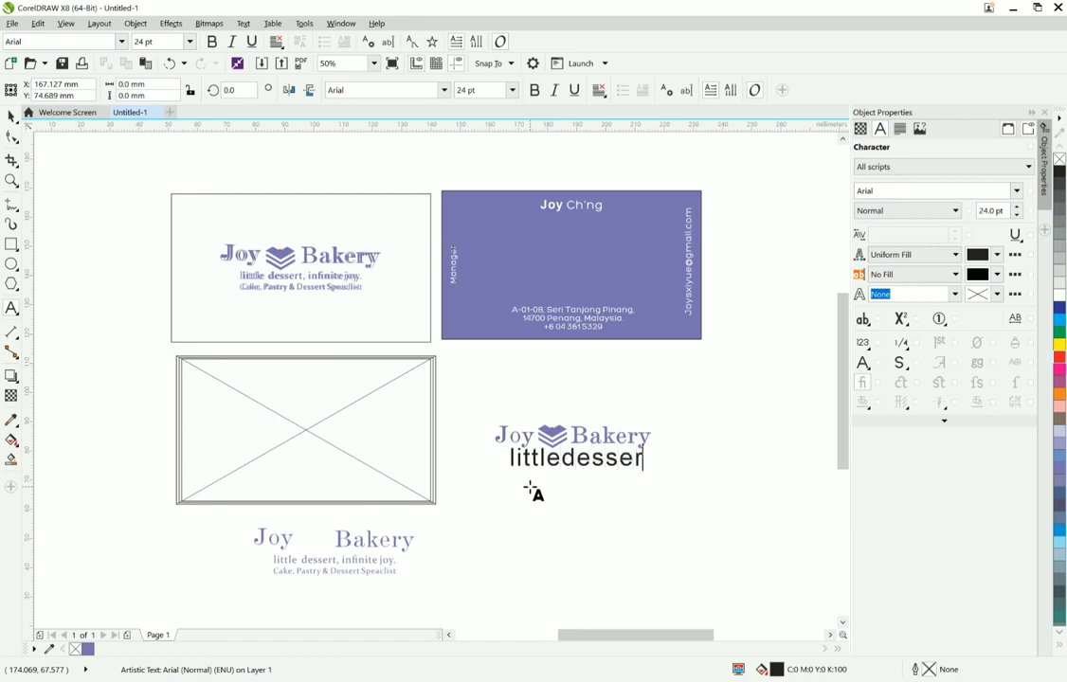
{"action": "key", "text": "BackSpace"}
{"action": "key", "text": "BackSpace"}
{"action": "key", "text": "BackSpace"}
{"action": "key", "text": "BackSpace"}
{"action": "key", "text": "BackSpace"}
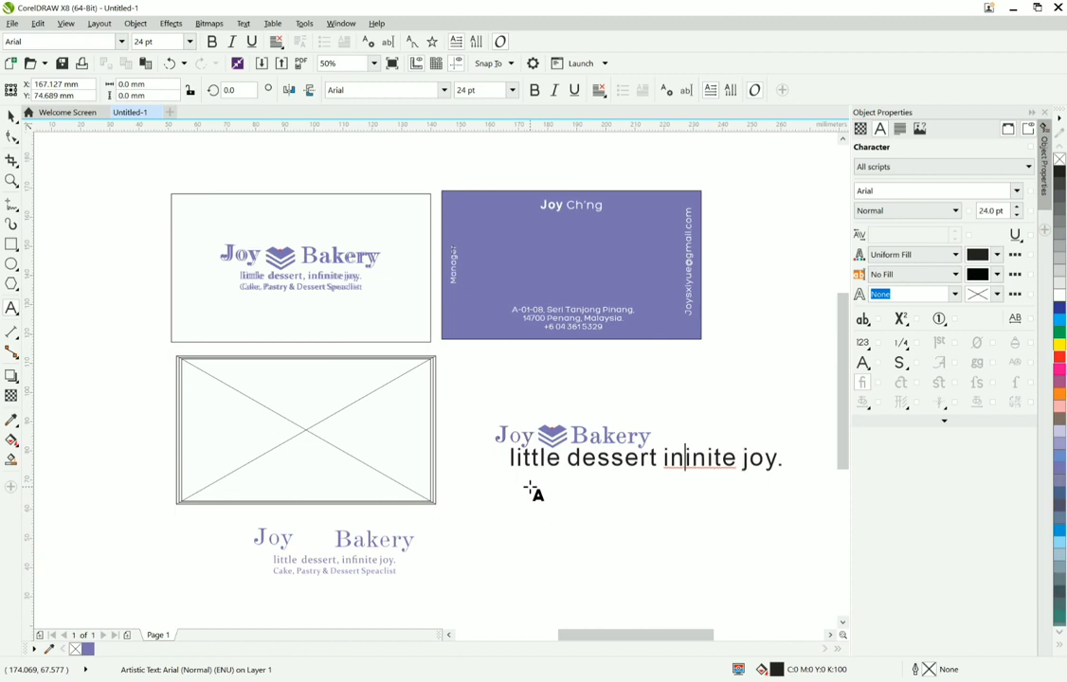
{"action": "type", "text": "f"}
{"action": "type", "text": ","}
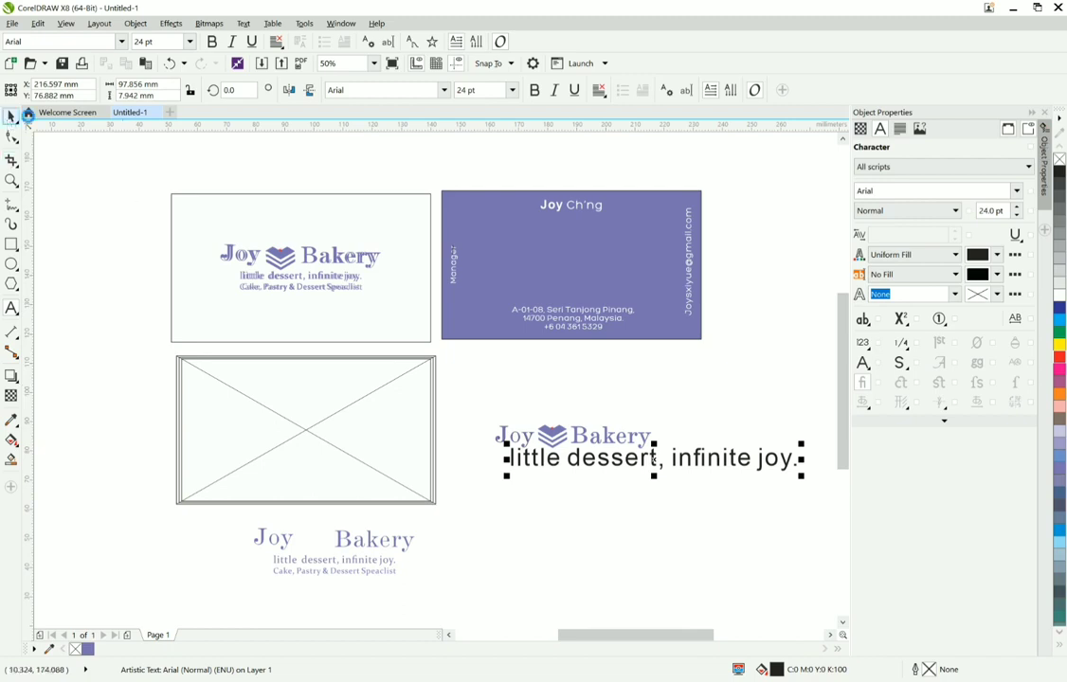
{"action": "left_click", "coordinate": [11, 116]}
Step: Try the tagline at font sizes of 8 pt and 10 pt
{"action": "left_click_drag", "start_coordinate": [494, 91], "coordinate": [412, 89]}
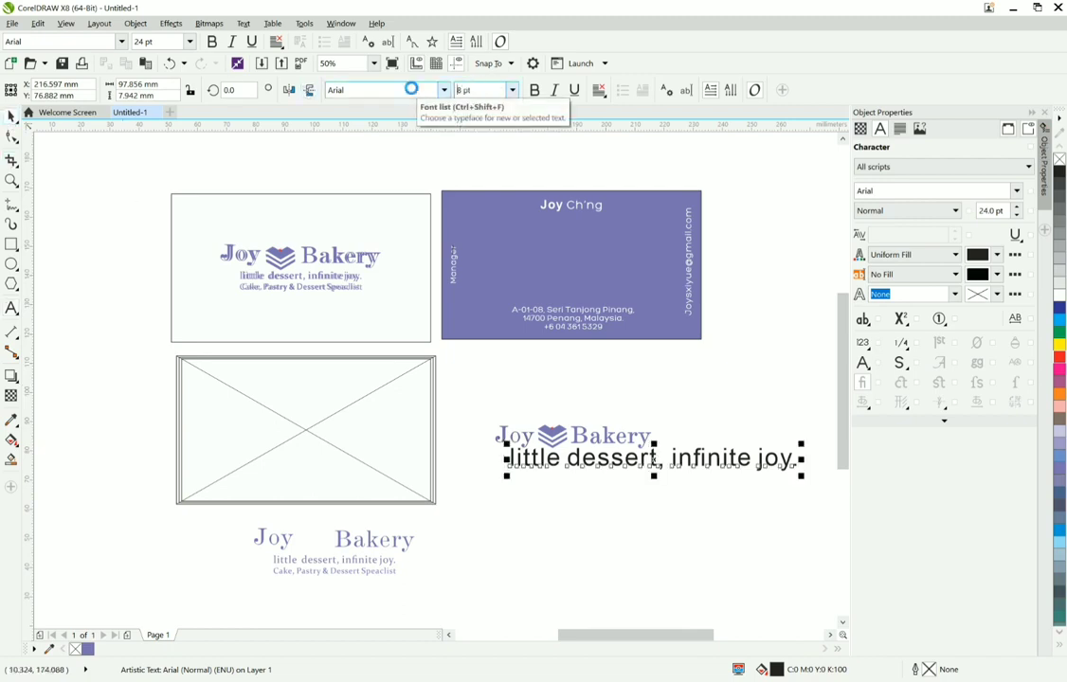
{"action": "type", "text": "8"}
{"action": "key", "text": "Return"}
{"action": "left_click_drag", "start_coordinate": [493, 90], "coordinate": [423, 90]}
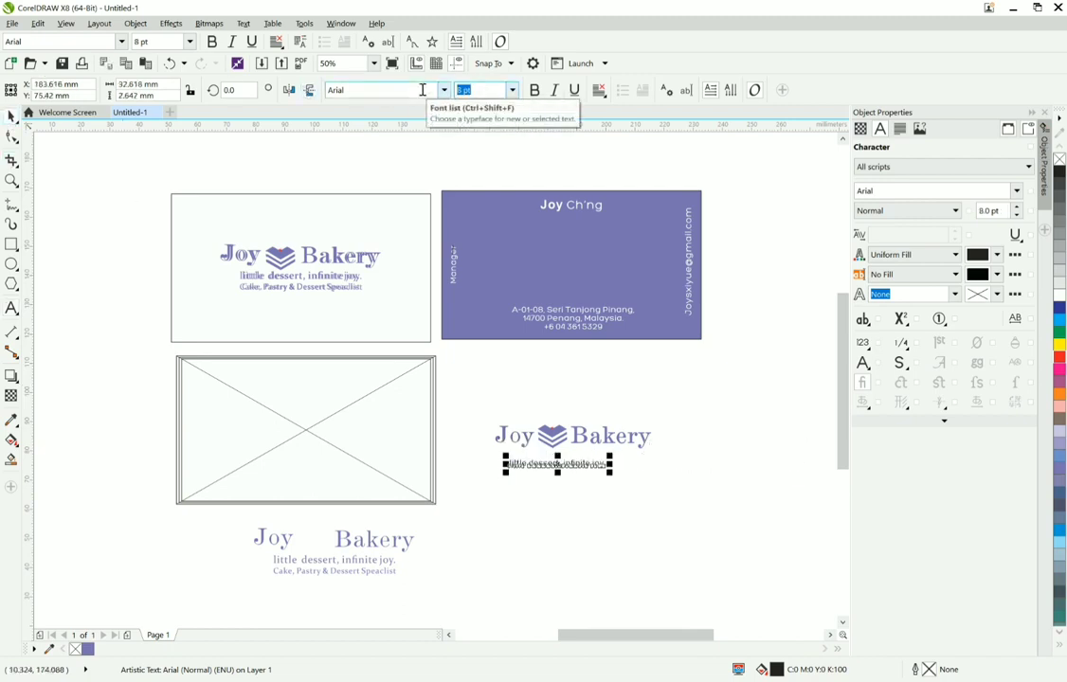
{"action": "key", "text": "Return"}
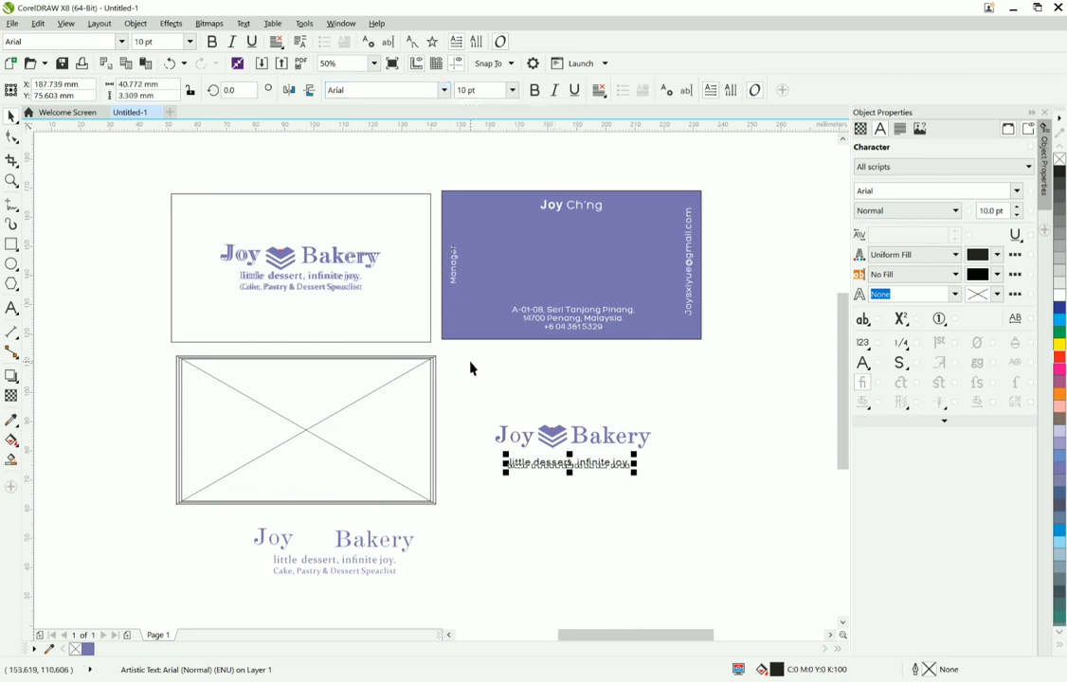
Step: Move the tagline closer beneath the wordmark and set its font size to 12 pt
{"action": "right_click", "coordinate": [488, 428]}
{"action": "key", "text": "Escape"}
{"action": "scroll", "coordinate": [578, 471], "scroll_direction": "up", "scroll_amount": 4}
{"action": "left_click_drag", "start_coordinate": [499, 431], "coordinate": [505, 401]}
{"action": "left_click", "coordinate": [508, 93]}
{"action": "left_click", "coordinate": [512, 90]}
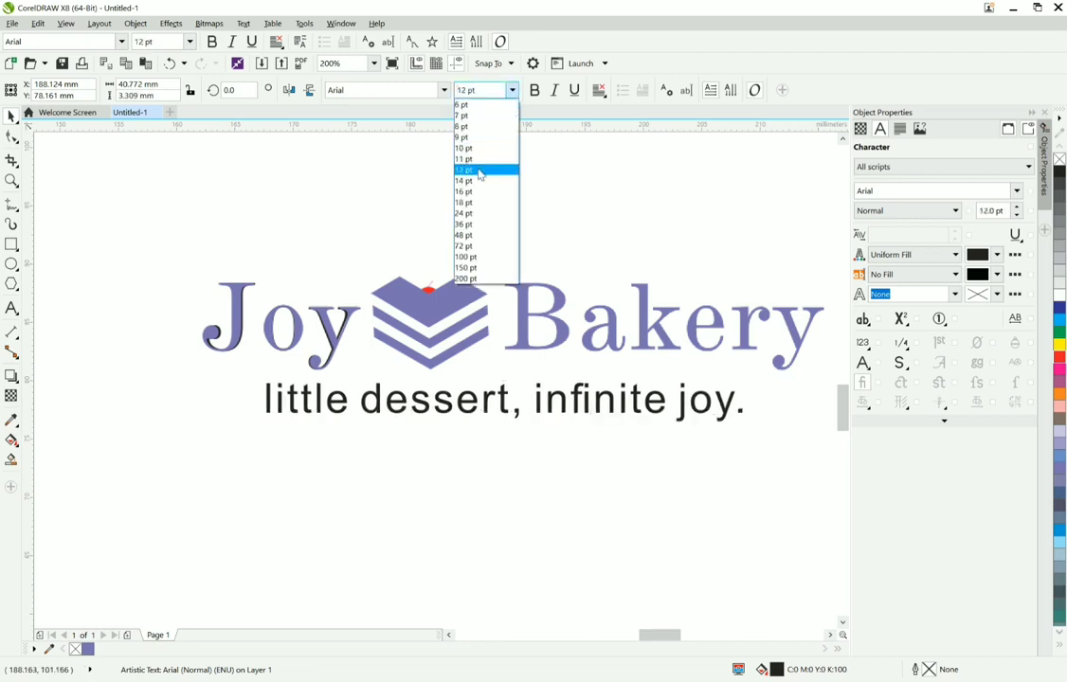
{"action": "left_click", "coordinate": [483, 172]}
Step: Reposition the tagline centrally beneath the wordmark and change its font from Arial to a serif typeface matching the reference tagline
{"action": "scroll", "coordinate": [487, 279], "scroll_direction": "down", "scroll_amount": 1}
{"action": "left_click_drag", "start_coordinate": [518, 331], "coordinate": [502, 340]}
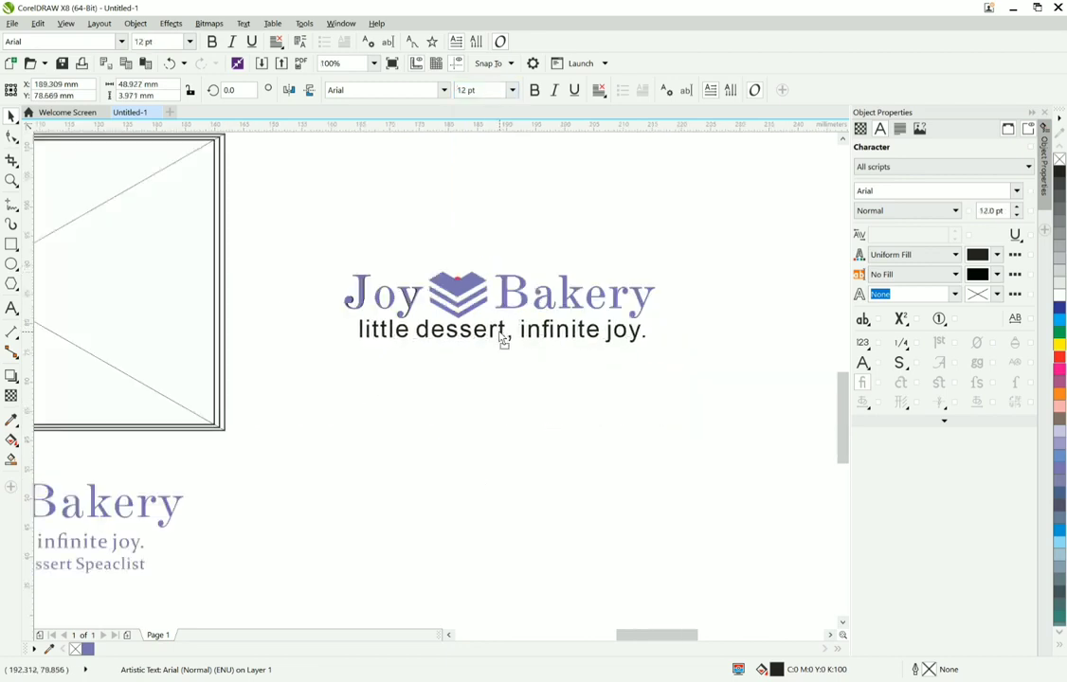
{"action": "left_click", "coordinate": [395, 87]}
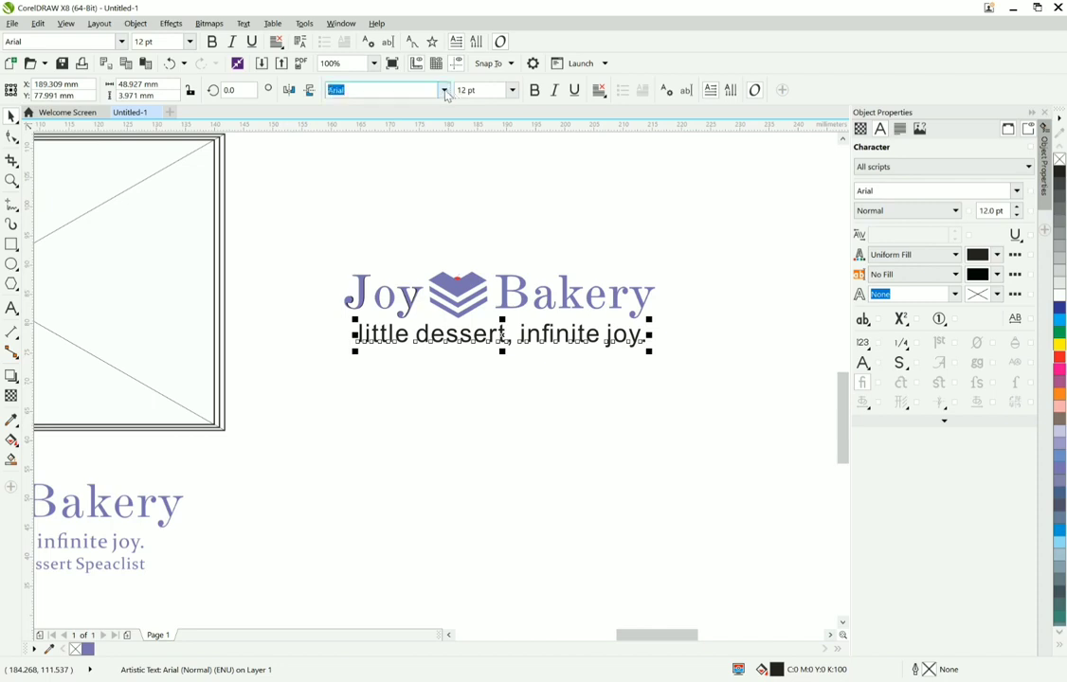
{"action": "left_click", "coordinate": [433, 151]}
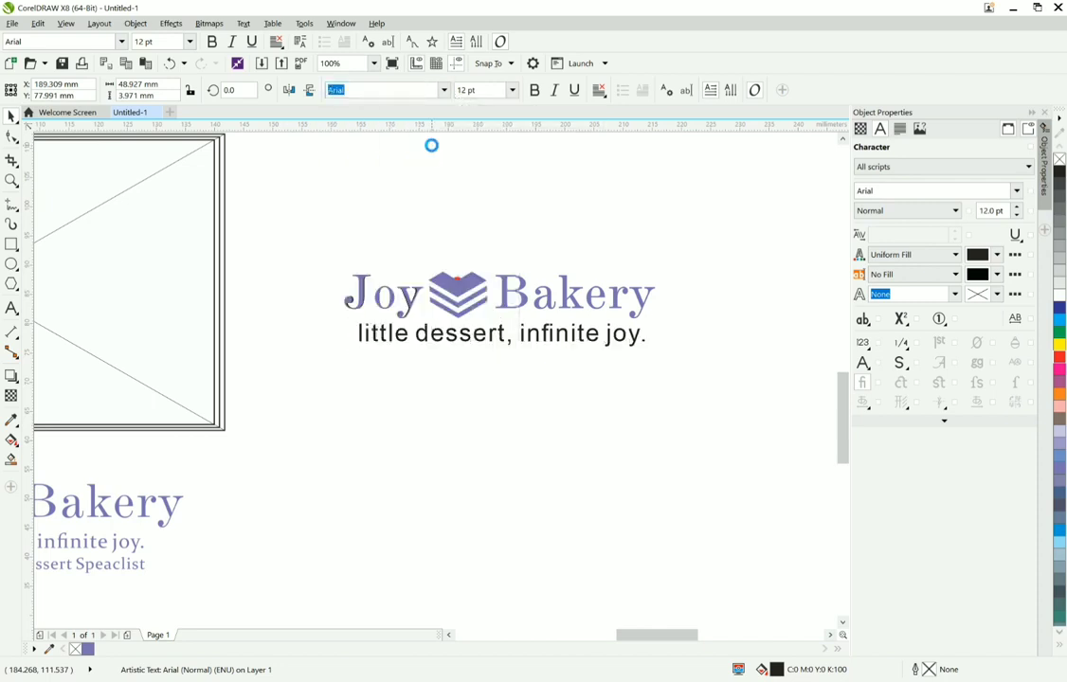
{"action": "scroll", "coordinate": [455, 380], "scroll_direction": "down", "scroll_amount": 1}
{"action": "left_click", "coordinate": [418, 394]}
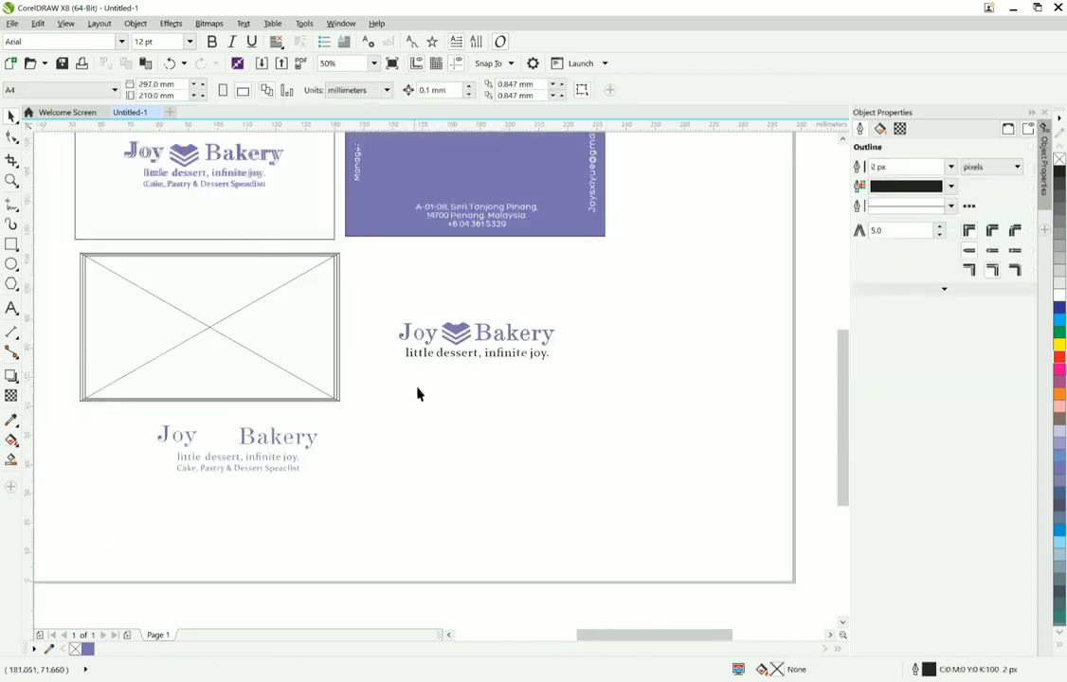
Step: Move the grouped reference logo off the white card into the empty area below the new wordmark
{"action": "left_click", "coordinate": [145, 168]}
{"action": "left_click_drag", "start_coordinate": [145, 169], "coordinate": [449, 447]}
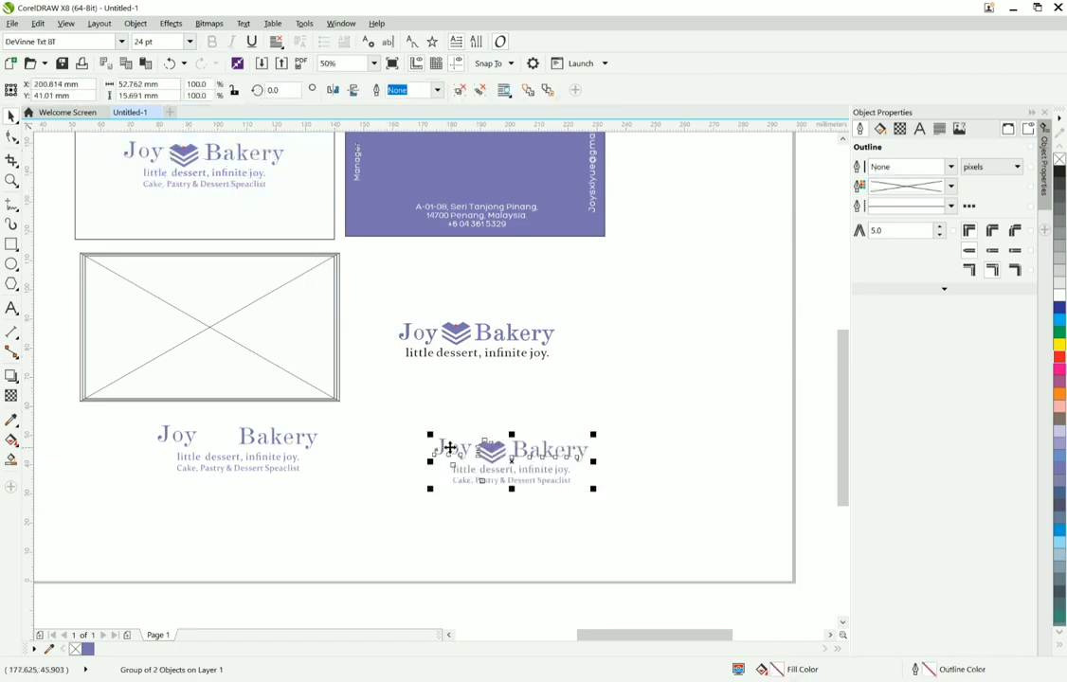
Step: Delete the copied reference logo group and move the "astry & Dessert Speaclist" fragment of the reference text below the new tagline
{"action": "right_click", "coordinate": [449, 447]}
{"action": "left_click", "coordinate": [505, 255]}
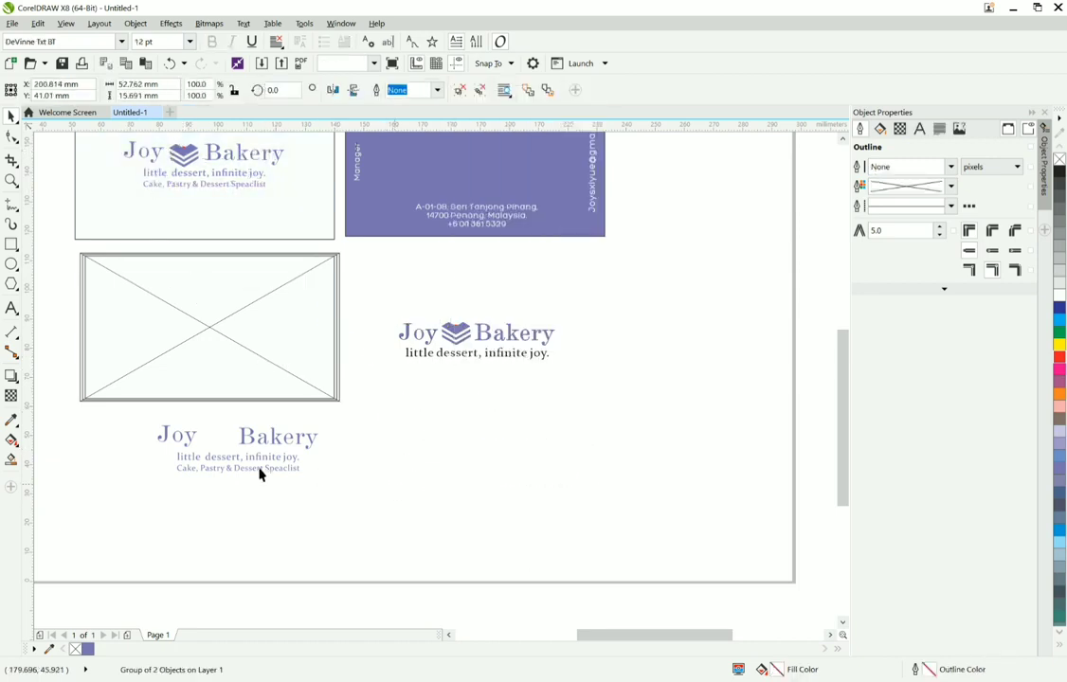
{"action": "left_click_drag", "start_coordinate": [323, 506], "coordinate": [476, 409]}
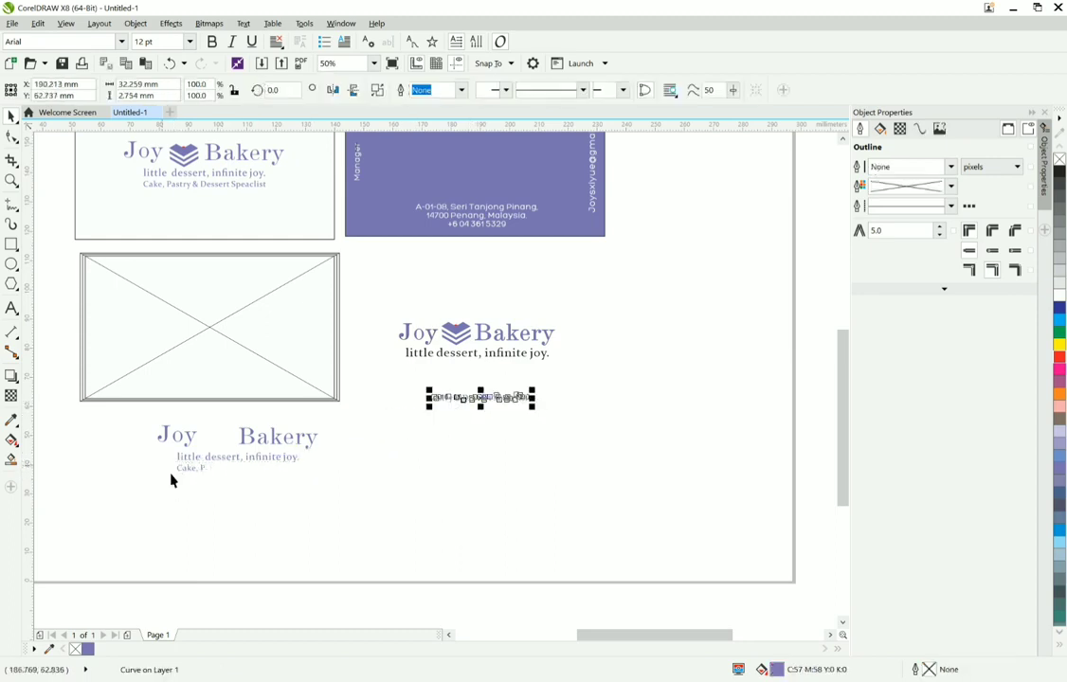
{"action": "left_click", "coordinate": [189, 471]}
{"action": "right_click", "coordinate": [192, 477]}
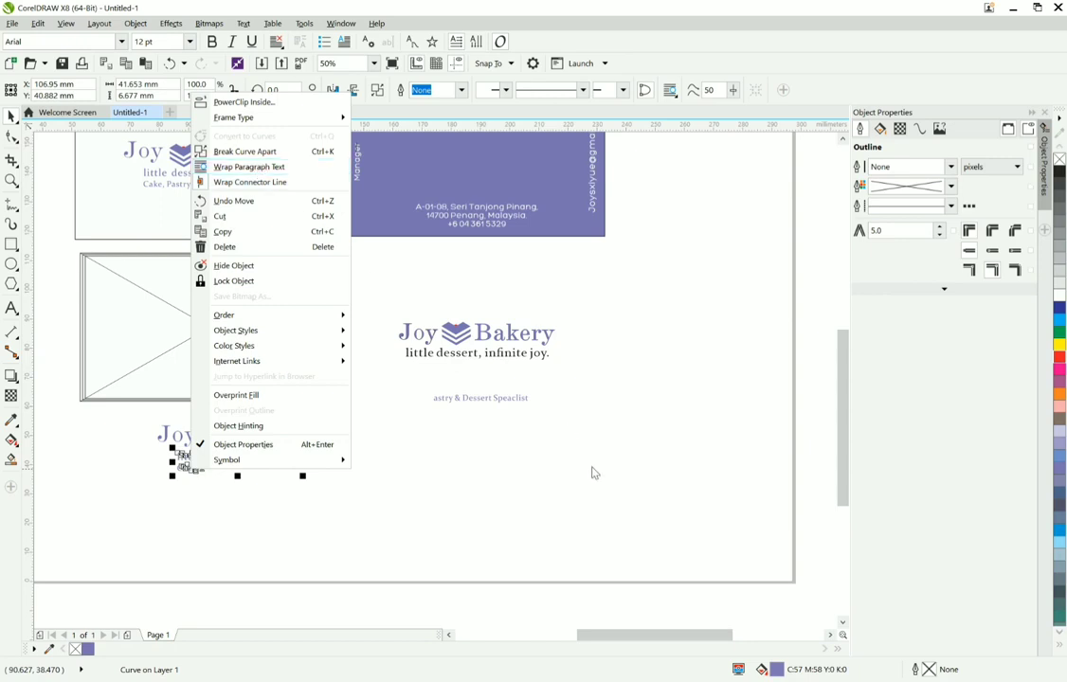
{"action": "left_click", "coordinate": [562, 433]}
Step: Delete the detached "astry & Dessert Speaclist" fragment below the new tagline
{"action": "scroll", "coordinate": [562, 433], "scroll_direction": "up", "scroll_amount": 4}
{"action": "scroll", "coordinate": [562, 433], "scroll_direction": "down", "scroll_amount": 2}
{"action": "left_click_drag", "start_coordinate": [562, 433], "coordinate": [292, 348]}
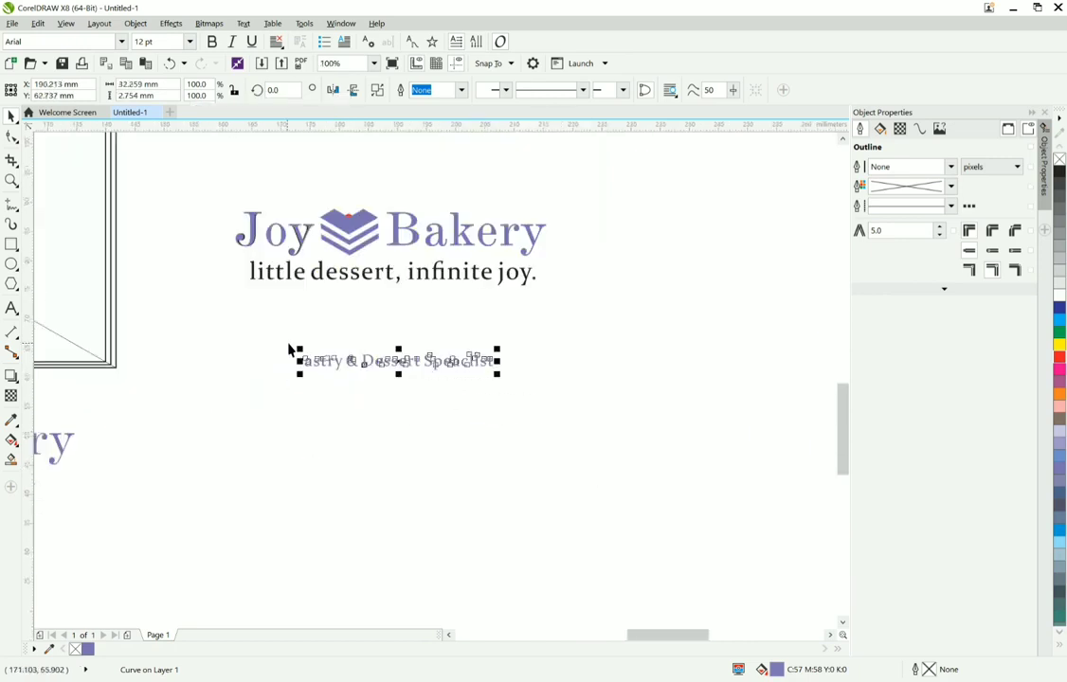
{"action": "key", "text": "Delete"}
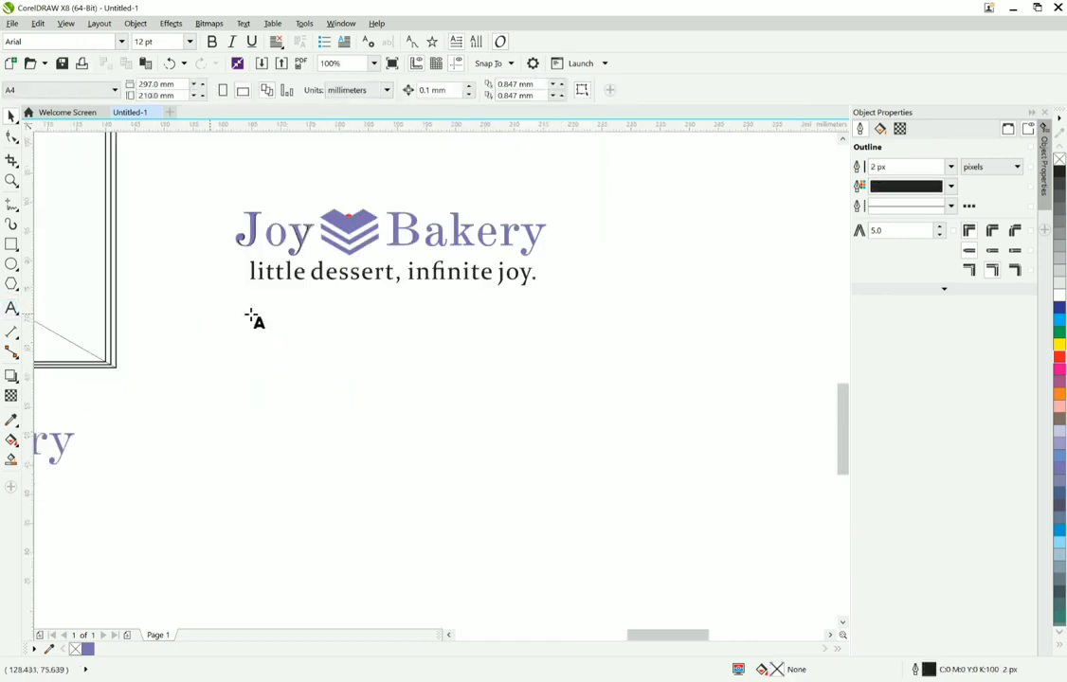
Step: Begin a new artistic text line beneath the tagline reading "Cake, Pastry", with a capital C
{"action": "left_click", "coordinate": [254, 320]}
{"action": "type", "text": "cake"}
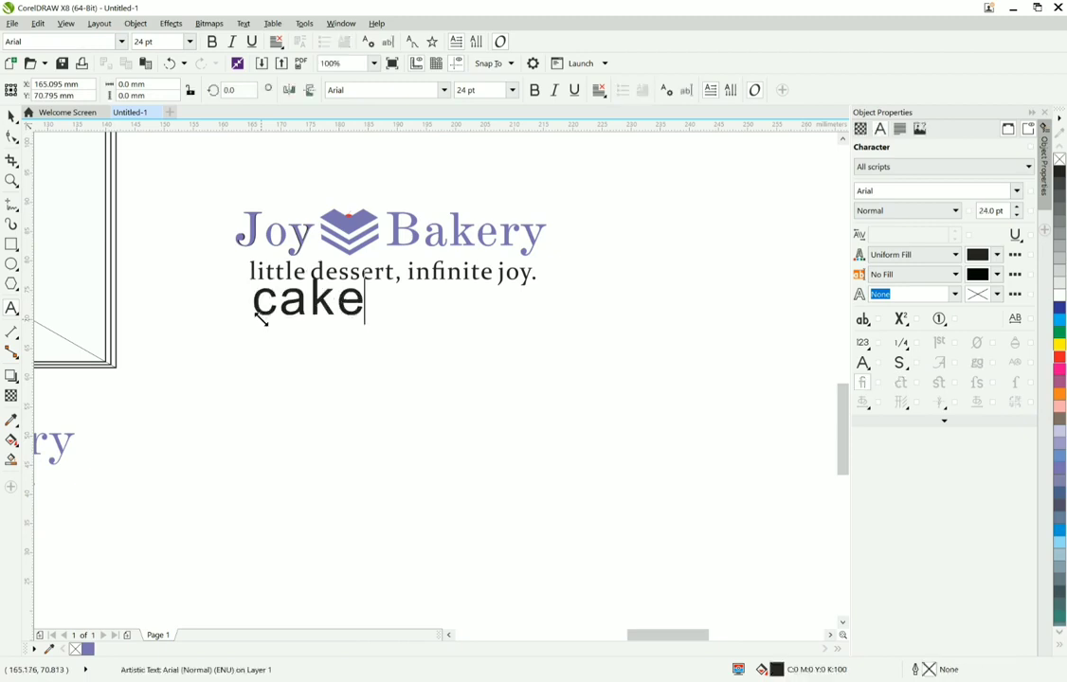
{"action": "key", "text": "ctrl+space"}
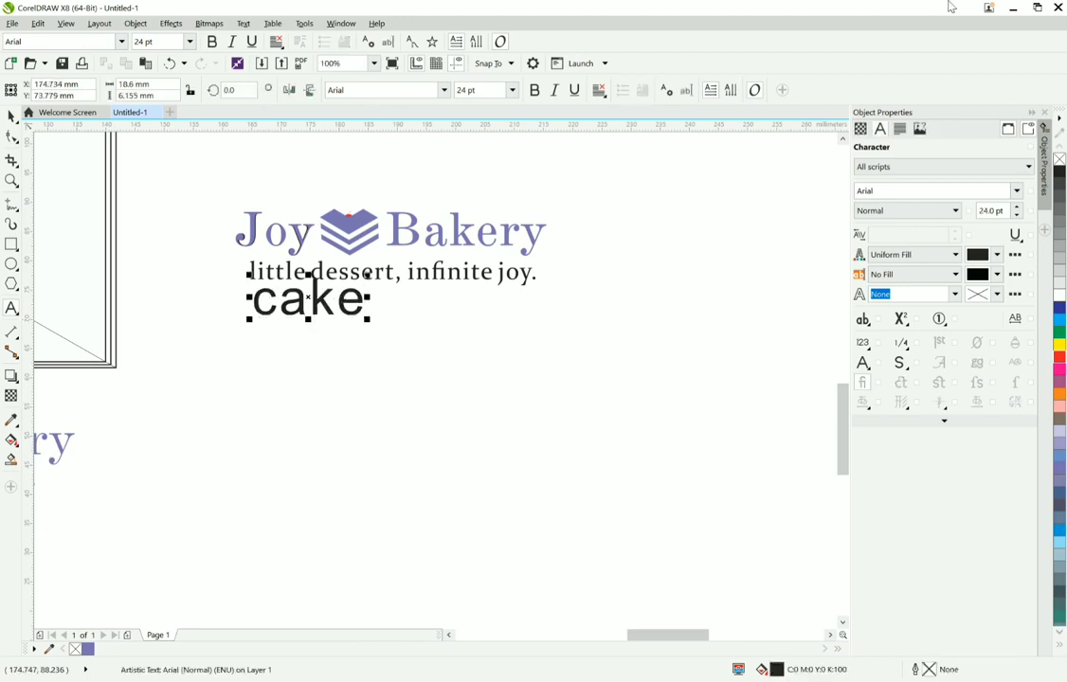
{"action": "key", "text": "BackSpace"}
{"action": "key", "text": "BackSpace"}
{"action": "key", "text": "BackSpace"}
{"action": "key", "text": "BackSpace"}
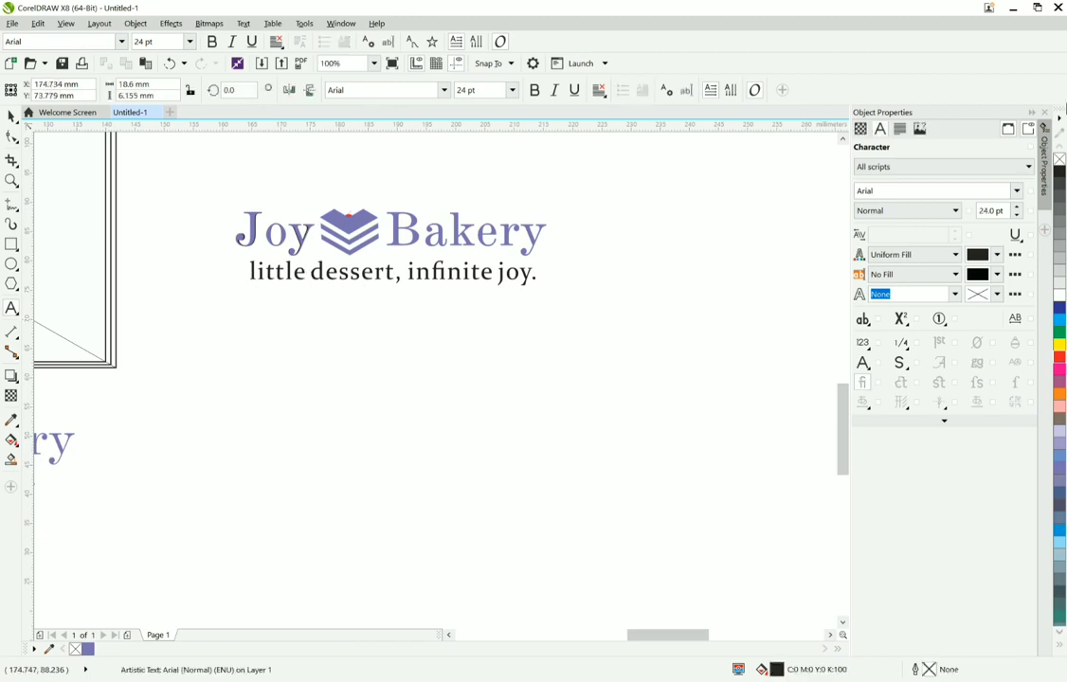
{"action": "type", "text": "Cake"}
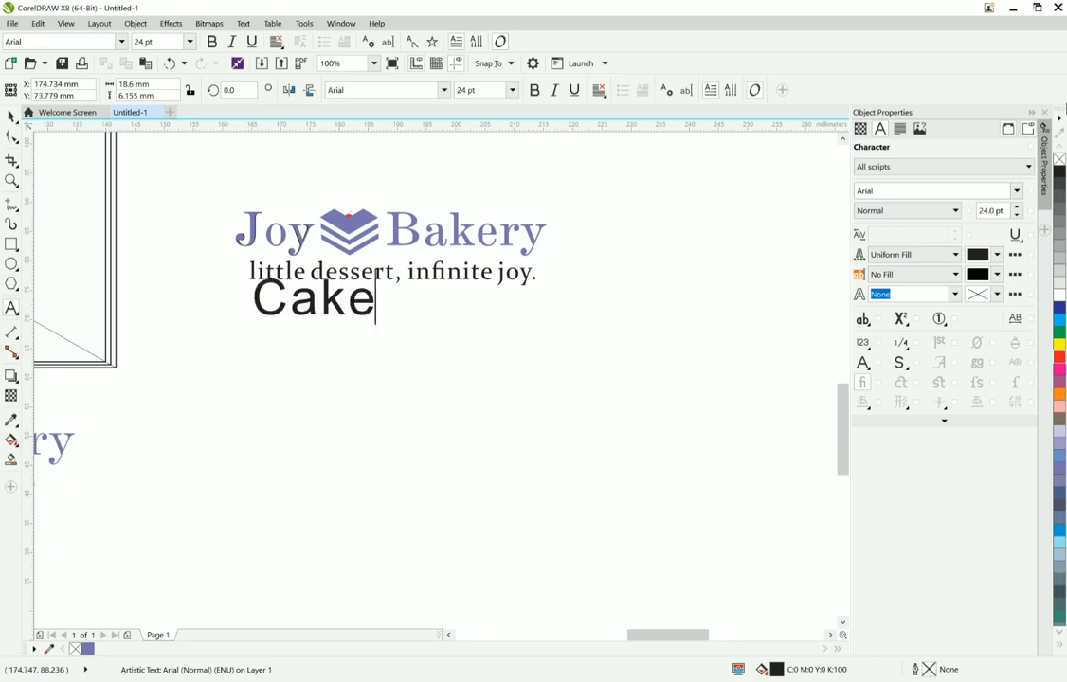
{"action": "type", "text": ", P"}
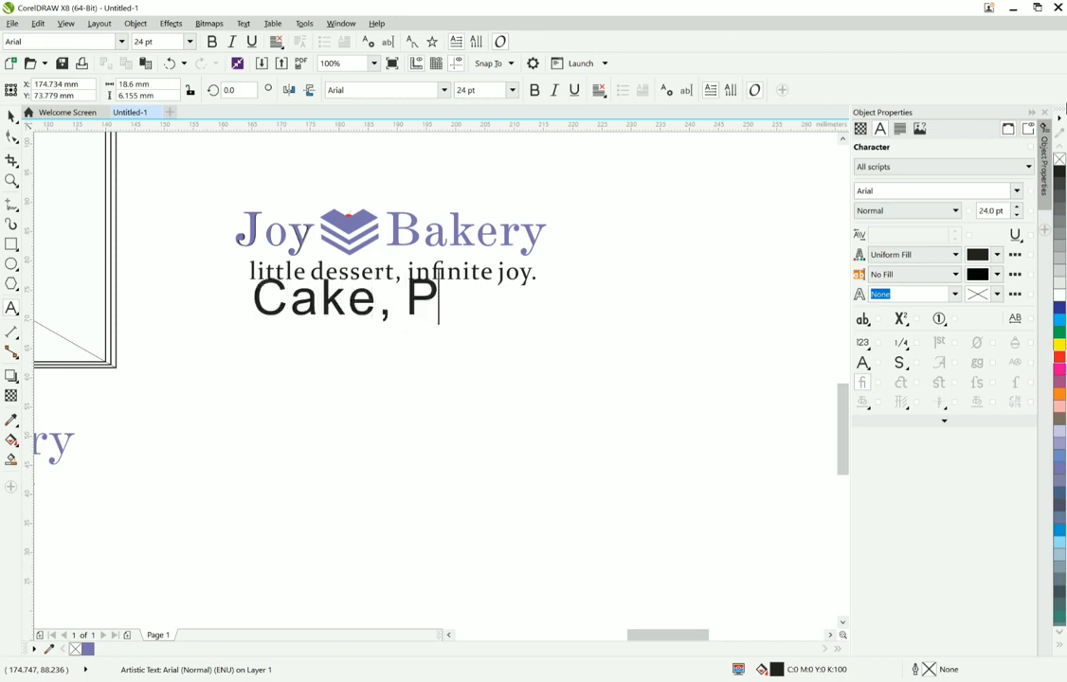
{"action": "type", "text": "astry"}
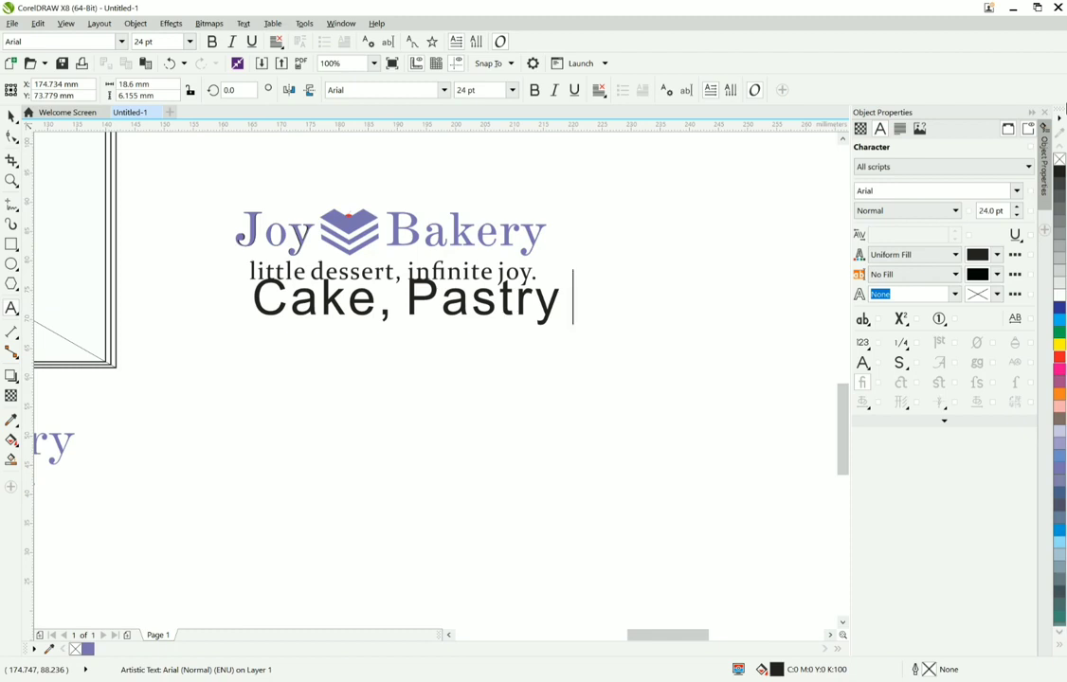
{"action": "type", "text": " dessert"}
Step: Complete the new text line with "Dessert Specialist" so it reads "Cake, Pastry Dessert Specialist"
{"action": "key", "text": "BackSpace"}
{"action": "key", "text": "BackSpace"}
{"action": "key", "text": "BackSpace"}
{"action": "key", "text": "BackSpace"}
{"action": "key", "text": "BackSpace"}
{"action": "key", "text": "BackSpace"}
{"action": "type", "text": "S"}
{"action": "key", "text": "BackSpace"}
{"action": "type", "text": "Dsee"}
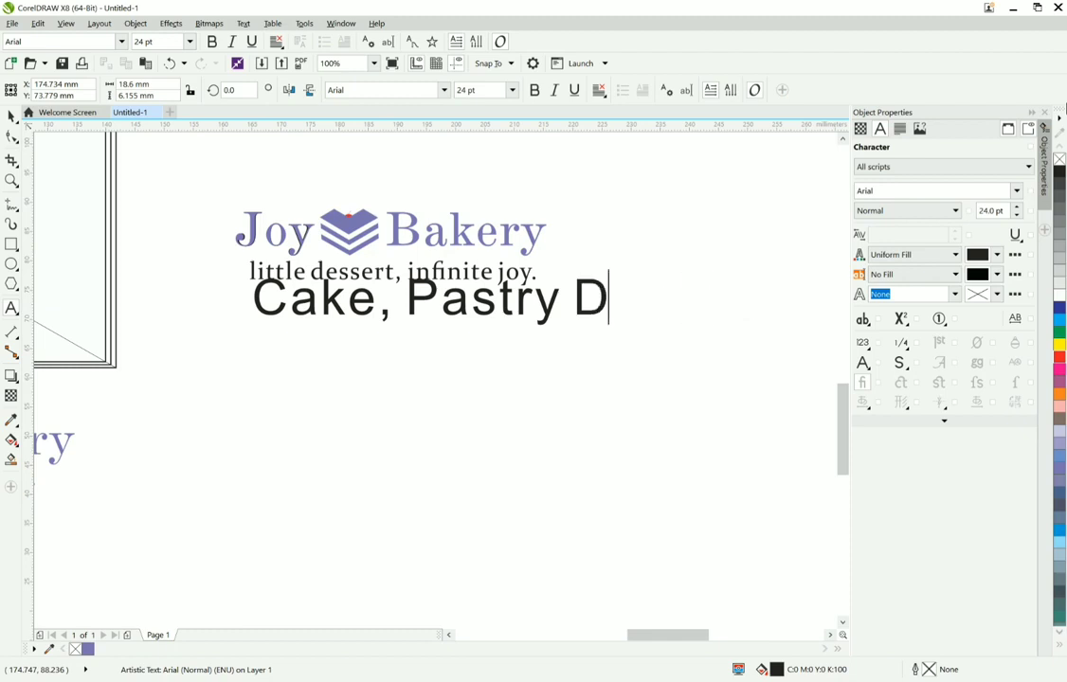
{"action": "key", "text": "BackSpace"}
{"action": "key", "text": "BackSpace"}
{"action": "key", "text": "BackSpace"}
{"action": "type", "text": "essert"}
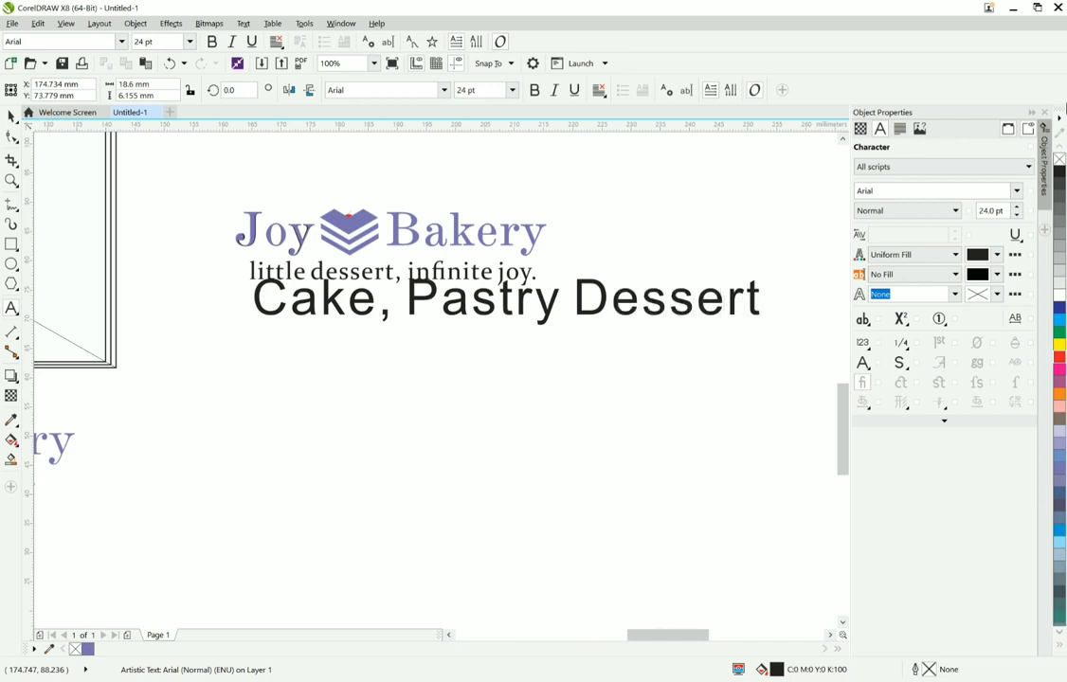
{"action": "type", "text": " Specia"}
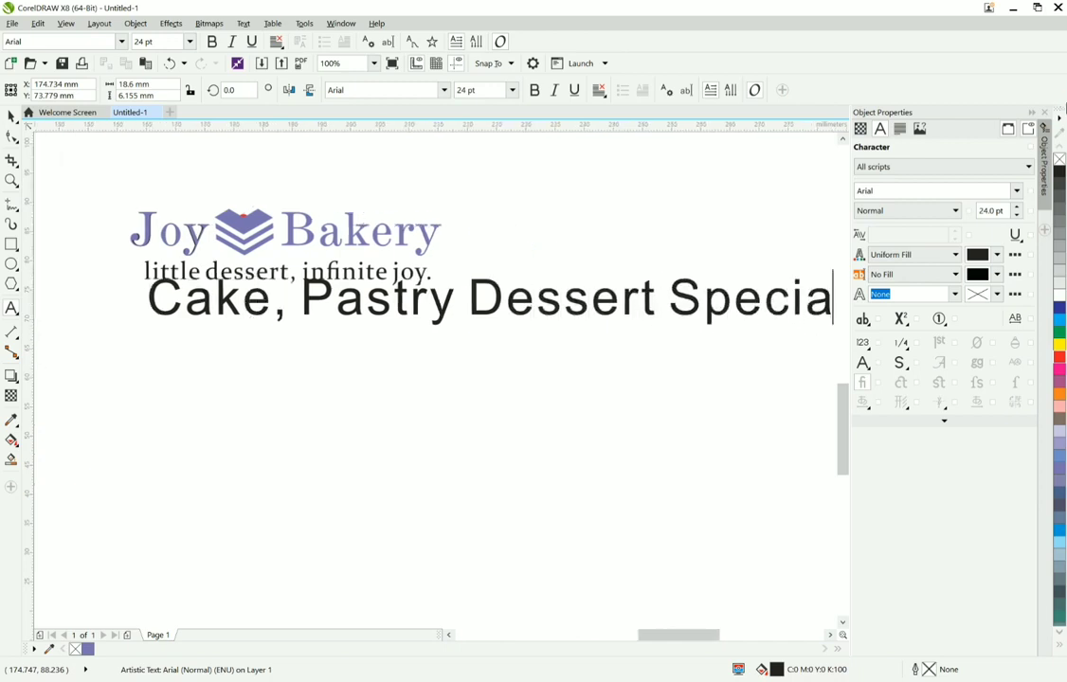
{"action": "type", "text": "list"}
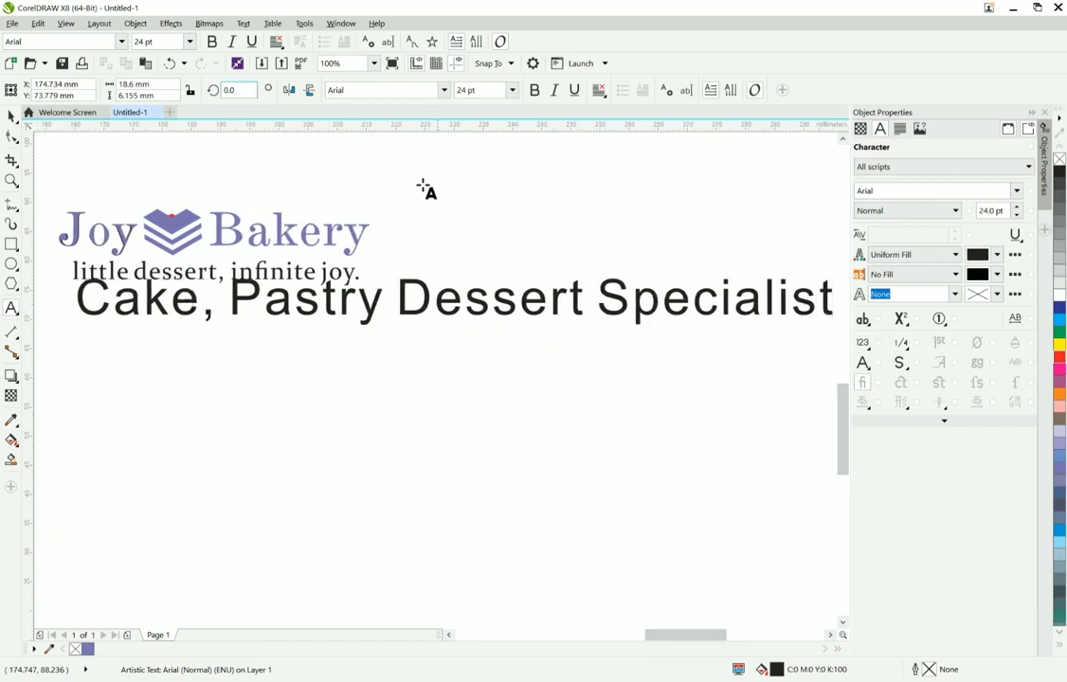
Step: Set the "Cake, Pastry Dessert Specialist" line to 8 pt and centre it beneath the tagline
{"action": "scroll", "coordinate": [476, 309], "scroll_direction": "down", "scroll_amount": 2}
{"action": "key", "text": "ctrl+space"}
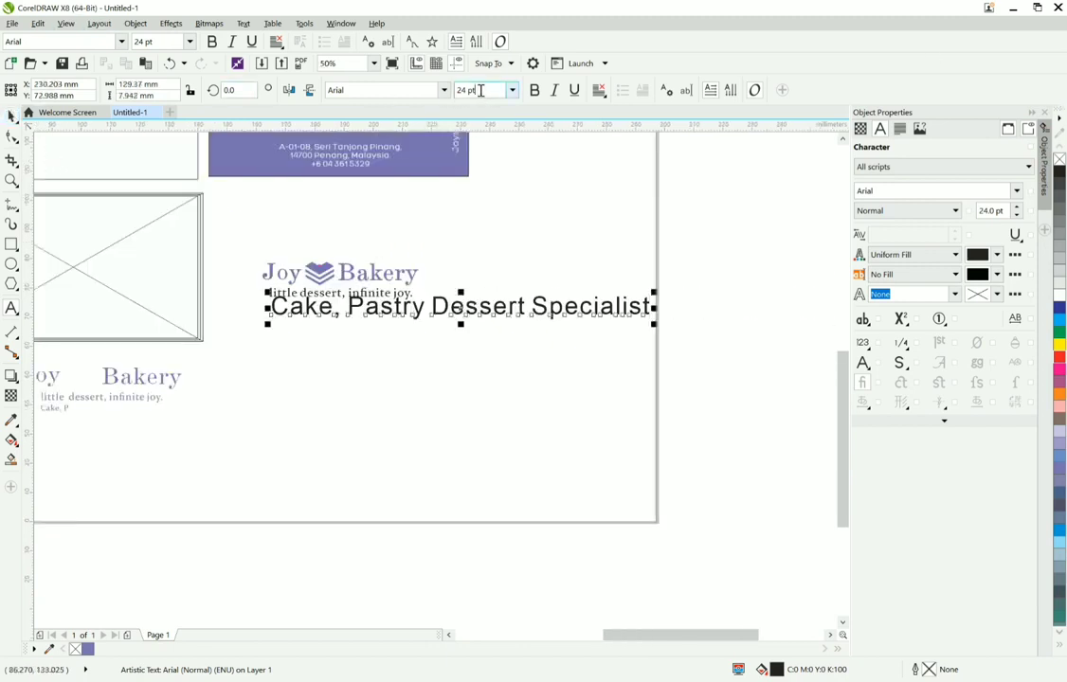
{"action": "type", "text": "8"}
{"action": "key", "text": "Return"}
{"action": "scroll", "coordinate": [344, 303], "scroll_direction": "up", "scroll_amount": 2}
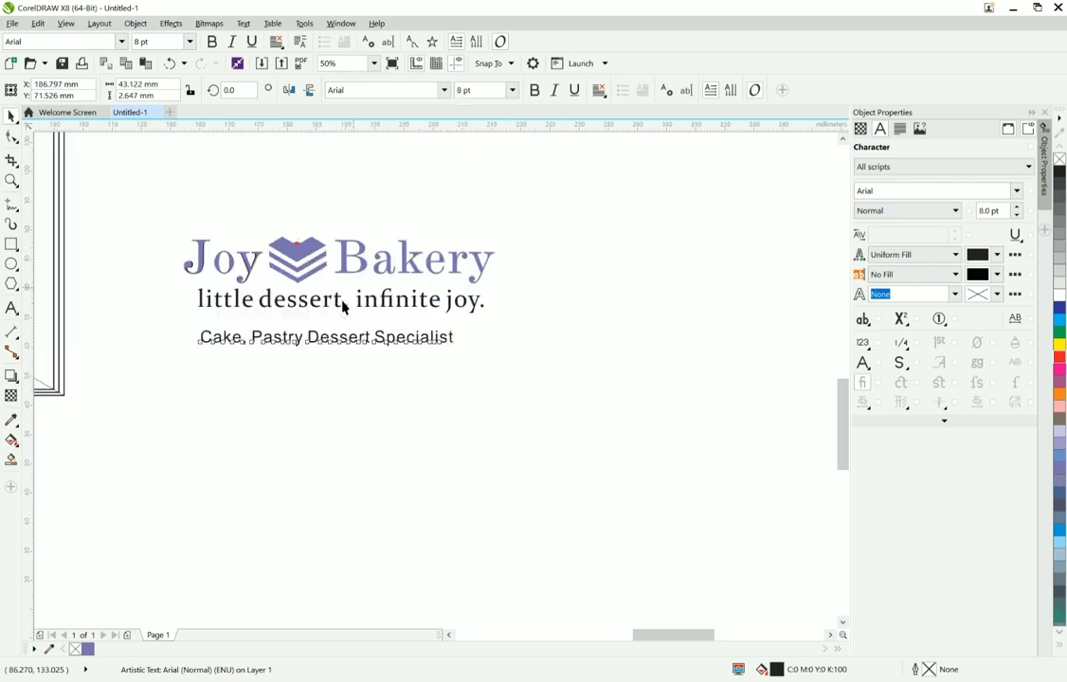
{"action": "left_click_drag", "start_coordinate": [332, 341], "coordinate": [347, 335]}
Step: Fill both text lines beneath the wordmark with the logo's purple, C60 M60 Y0 K0
{"action": "scroll", "coordinate": [347, 335], "scroll_direction": "down", "scroll_amount": 2}
{"action": "left_click_drag", "start_coordinate": [463, 391], "coordinate": [271, 302]}
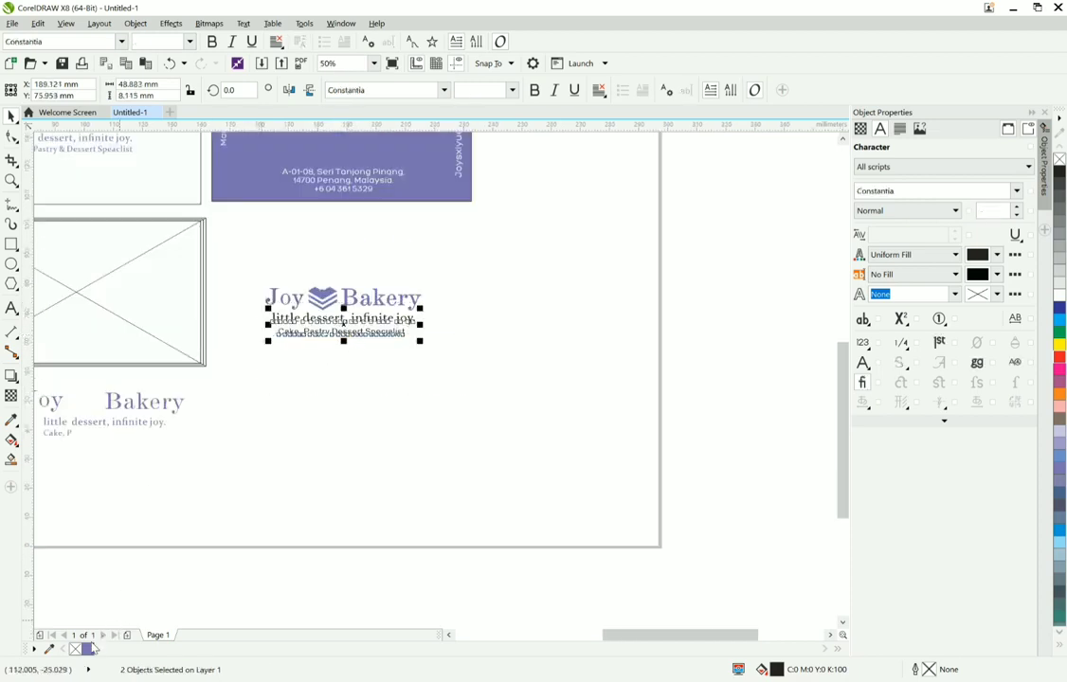
{"action": "left_click_drag", "start_coordinate": [423, 379], "coordinate": [264, 310]}
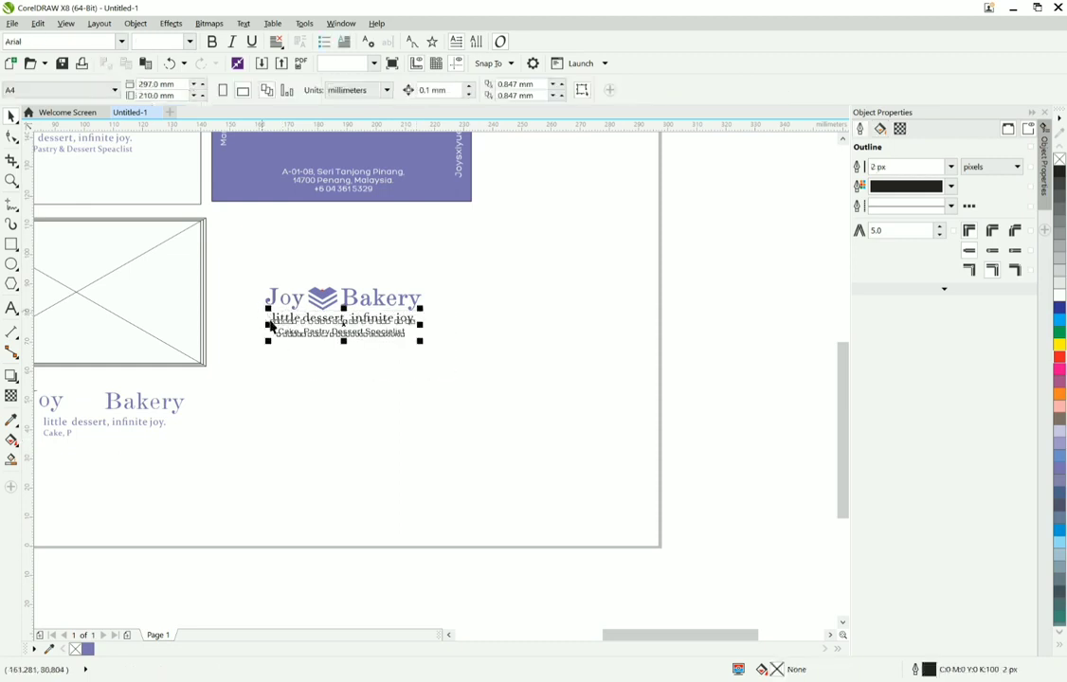
{"action": "left_click", "coordinate": [87, 650]}
{"action": "scroll", "coordinate": [367, 459], "scroll_direction": "down", "scroll_amount": 1}
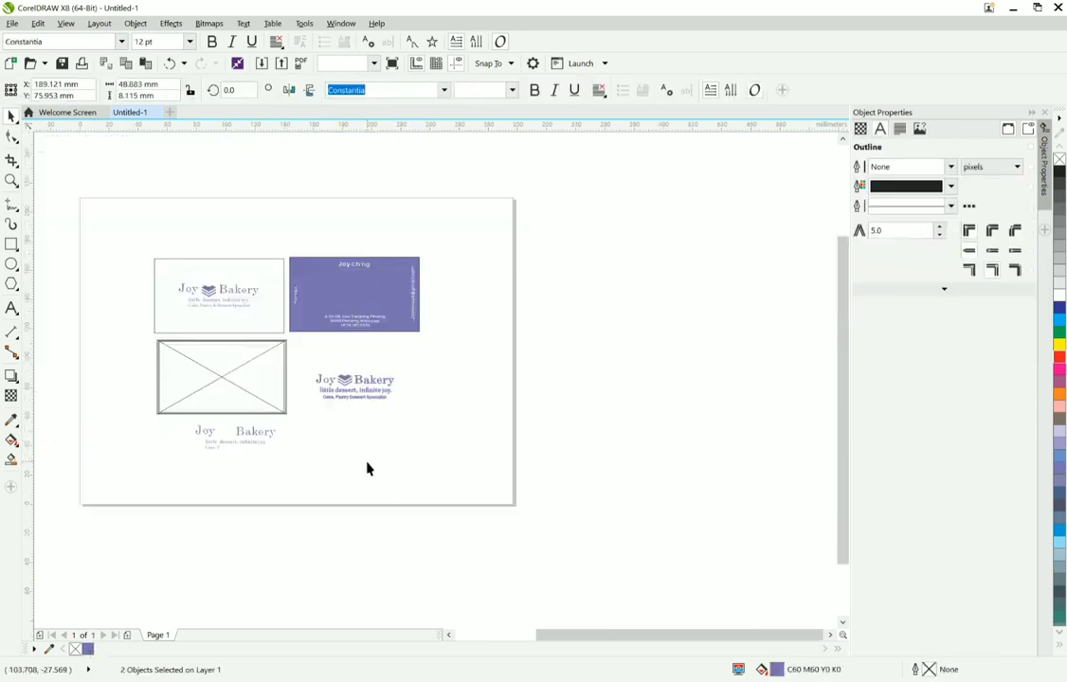
{"action": "scroll", "coordinate": [325, 386], "scroll_direction": "up", "scroll_amount": 1}
{"action": "left_click", "coordinate": [311, 389]}
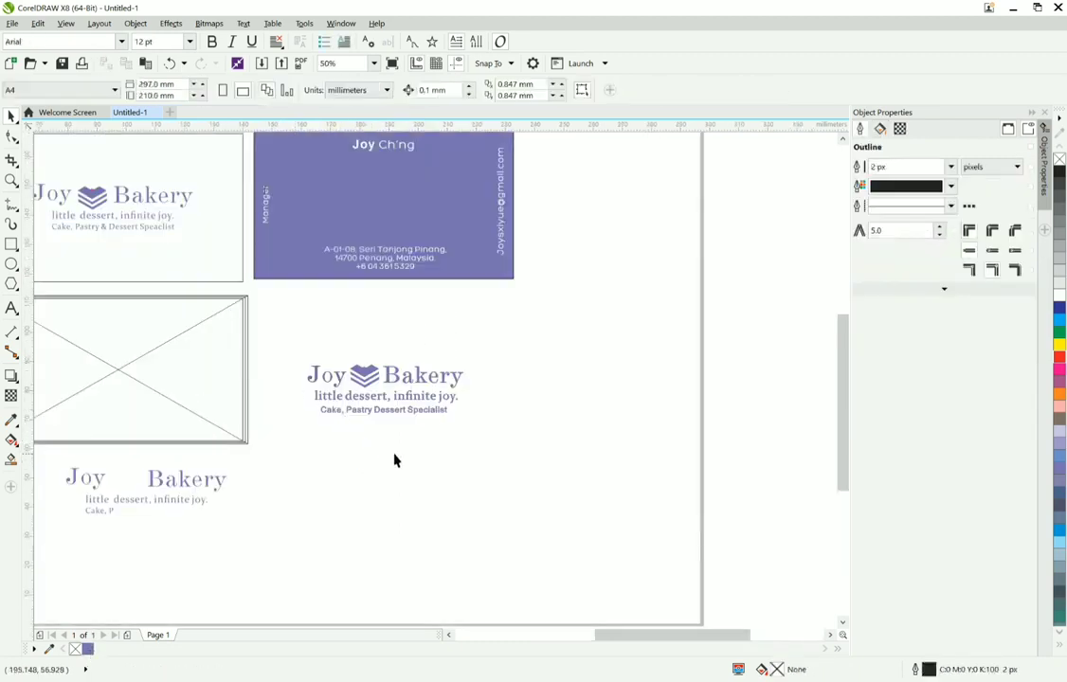
Step: Delete the leftover reference wordmark and tagline pieces below the bordered card frame
{"action": "scroll", "coordinate": [395, 461], "scroll_direction": "down", "scroll_amount": 1}
{"action": "scroll", "coordinate": [262, 431], "scroll_direction": "up", "scroll_amount": 1}
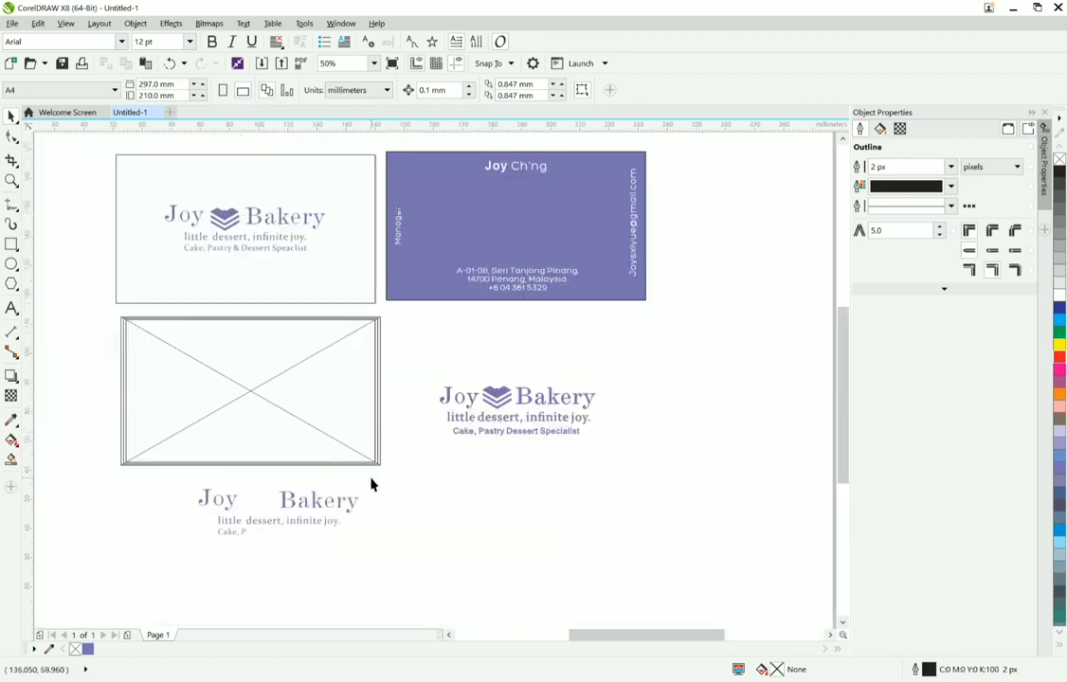
{"action": "left_click_drag", "start_coordinate": [370, 484], "coordinate": [148, 574]}
{"action": "key", "text": "Delete"}
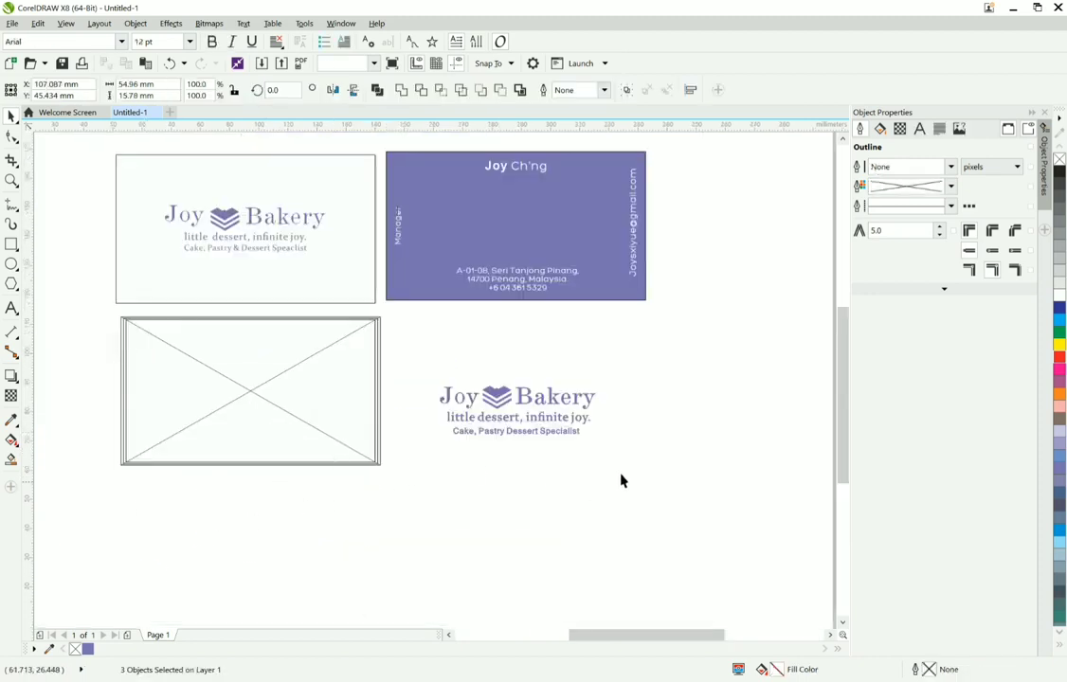
Step: Move the complete new logo with its two text lines into the centre of the bordered card frame
{"action": "left_click_drag", "start_coordinate": [620, 480], "coordinate": [411, 349]}
{"action": "left_click_drag", "start_coordinate": [500, 407], "coordinate": [248, 388]}
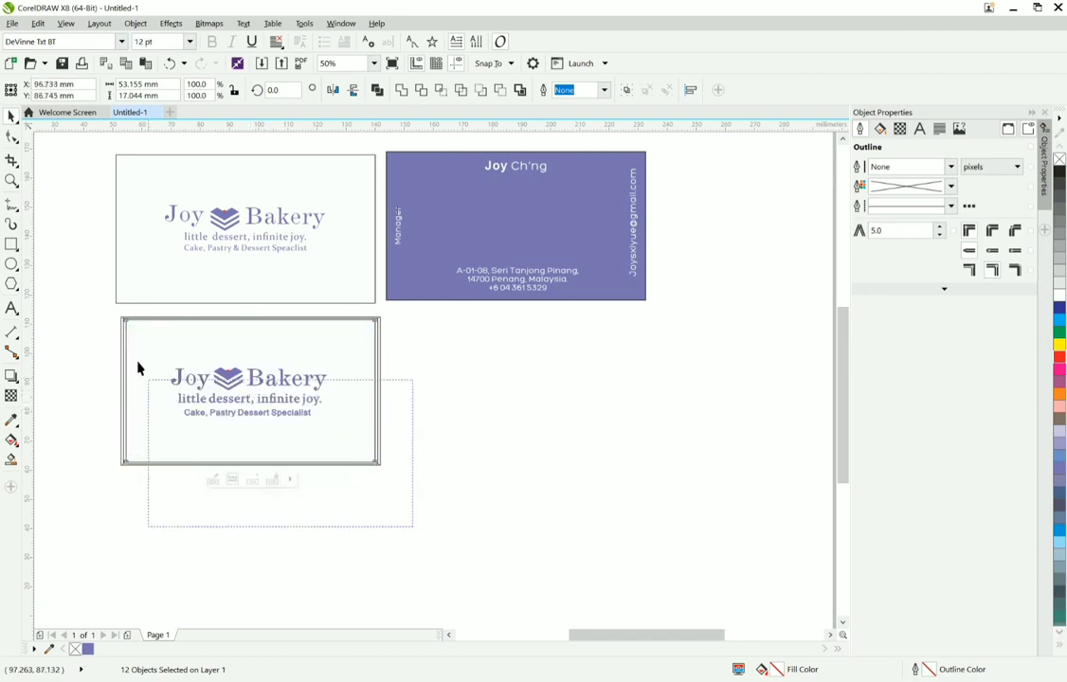
{"action": "left_click_drag", "start_coordinate": [137, 368], "coordinate": [124, 340]}
{"action": "left_click", "coordinate": [195, 382]}
{"action": "left_click", "coordinate": [430, 449]}
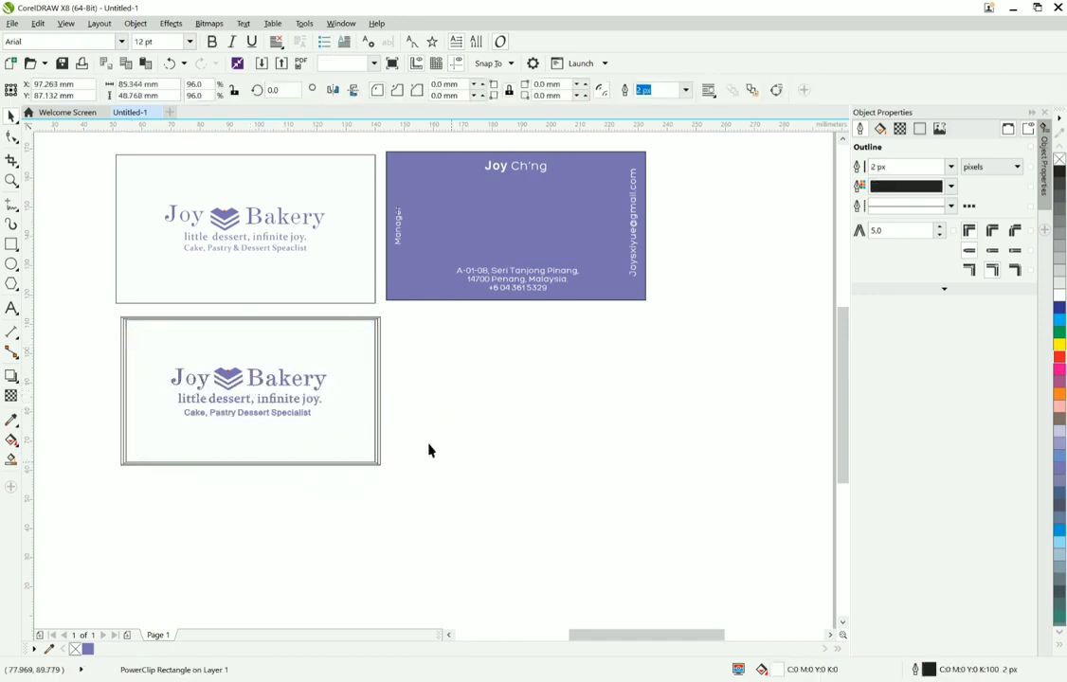
Step: Extract the logo from the card's PowerClip frame
{"action": "left_click", "coordinate": [344, 431]}
{"action": "right_click", "coordinate": [344, 431]}
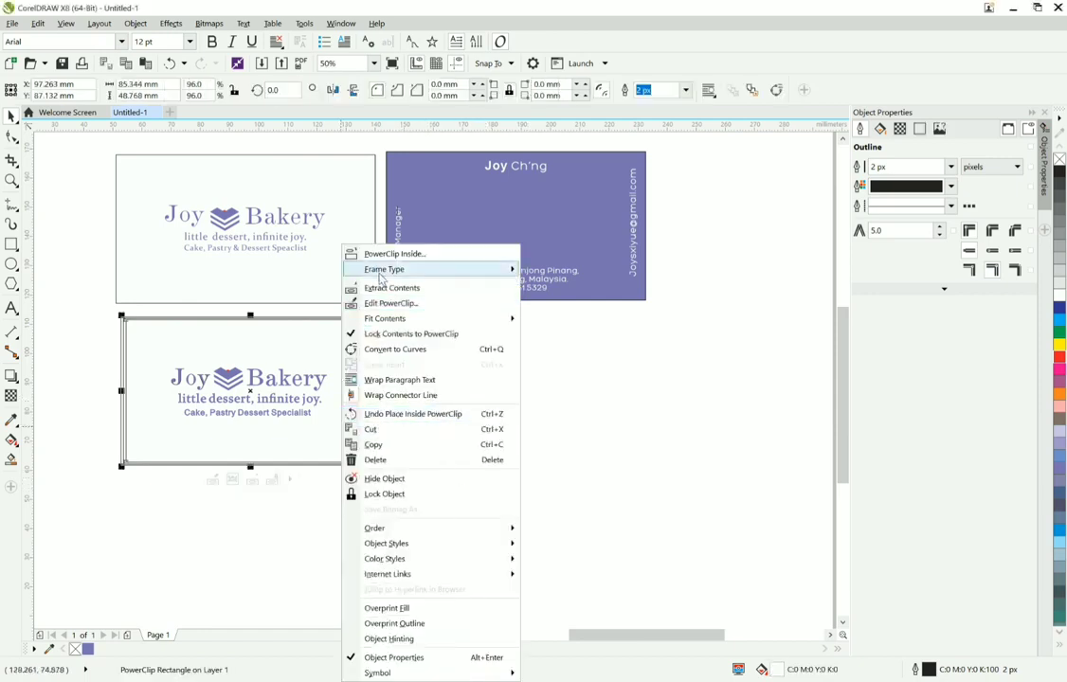
{"action": "left_click", "coordinate": [384, 287]}
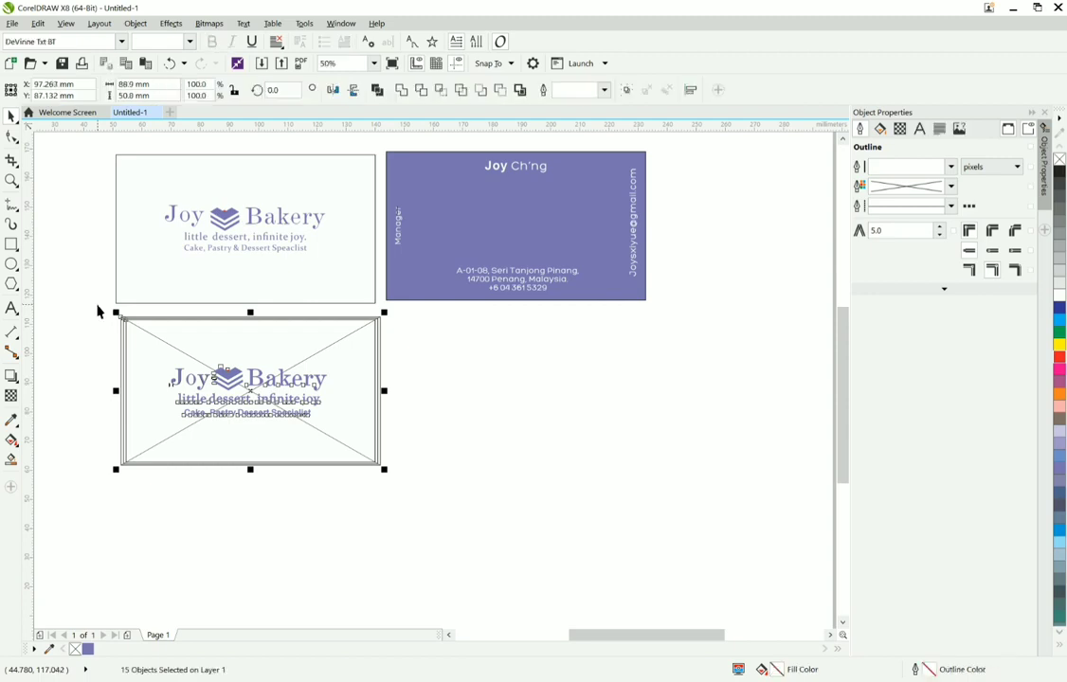
Step: Duplicate the bordered card with its logo beside the original, directly below the purple card, and delete the logo from the copy
{"action": "left_click_drag", "start_coordinate": [250, 397], "coordinate": [529, 393]}
{"action": "right_click", "coordinate": [529, 393]}
{"action": "left_click_drag", "start_coordinate": [712, 459], "coordinate": [419, 350]}
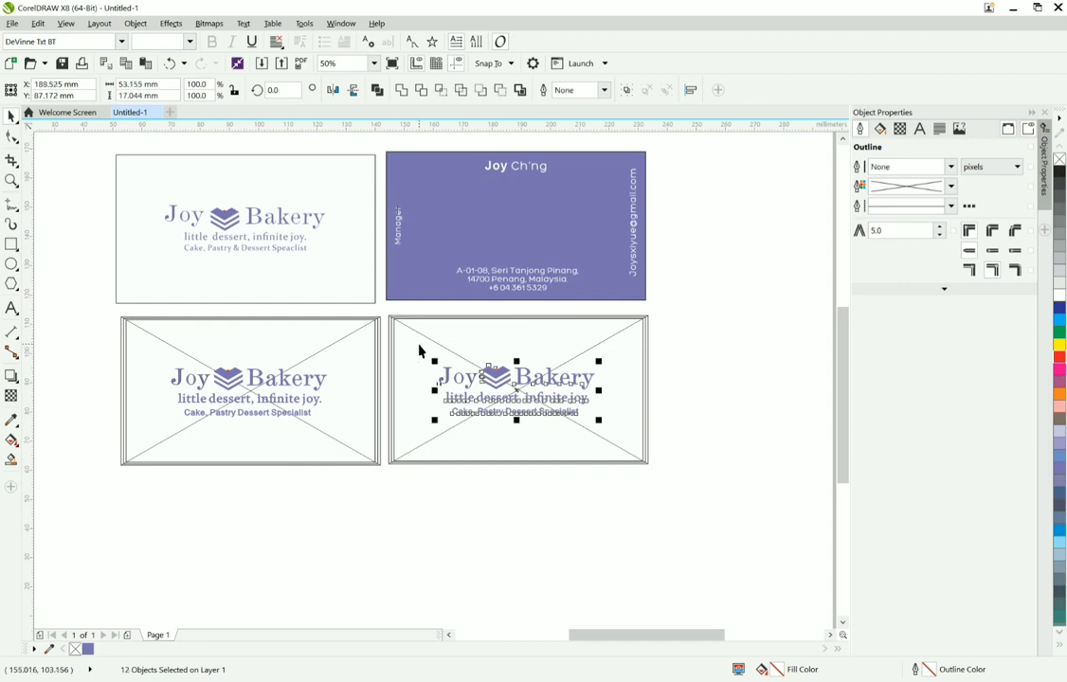
{"action": "key", "text": "Delete"}
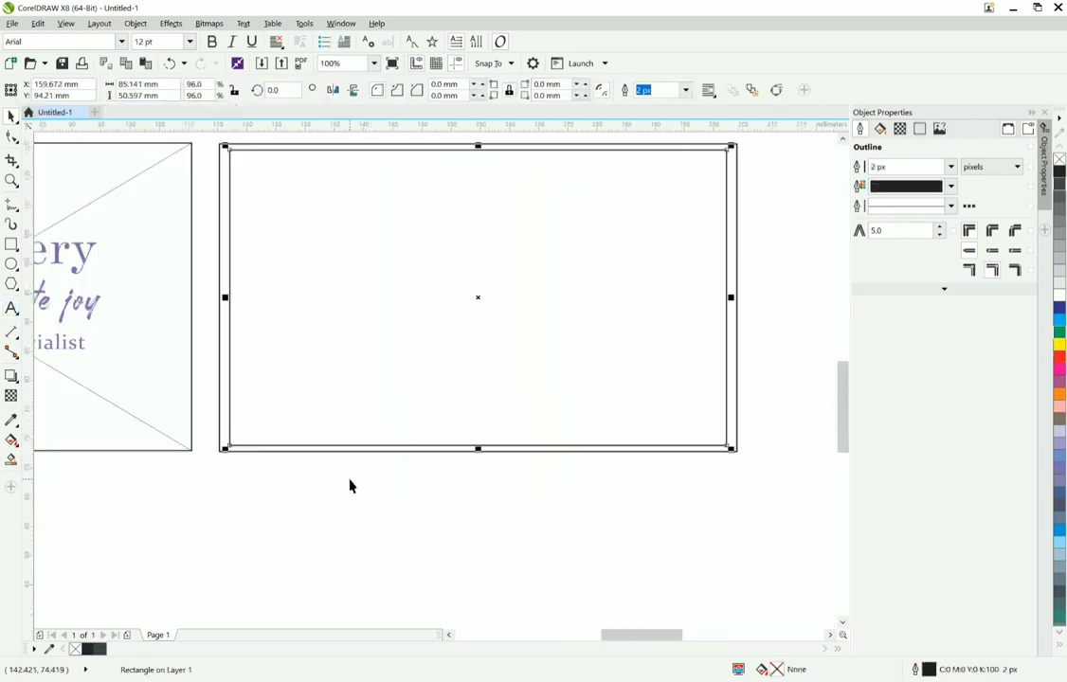
Step: Select the inner rectangle of the empty card frame and undo its last size change
{"action": "left_click", "coordinate": [340, 461]}
{"action": "left_click", "coordinate": [339, 458]}
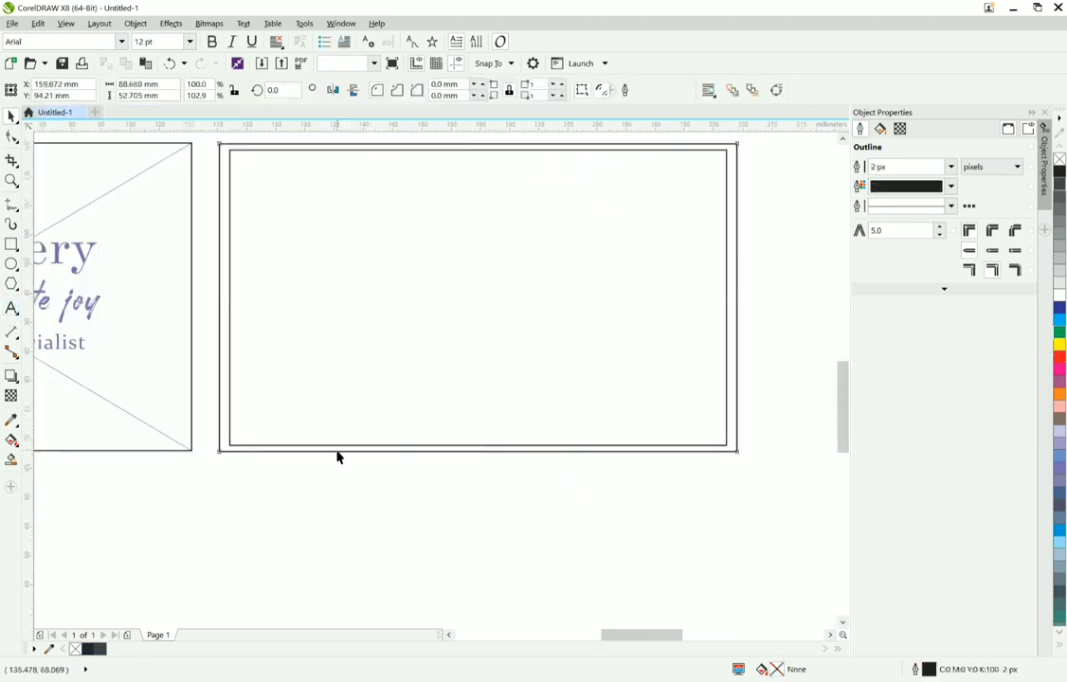
{"action": "left_click", "coordinate": [339, 445]}
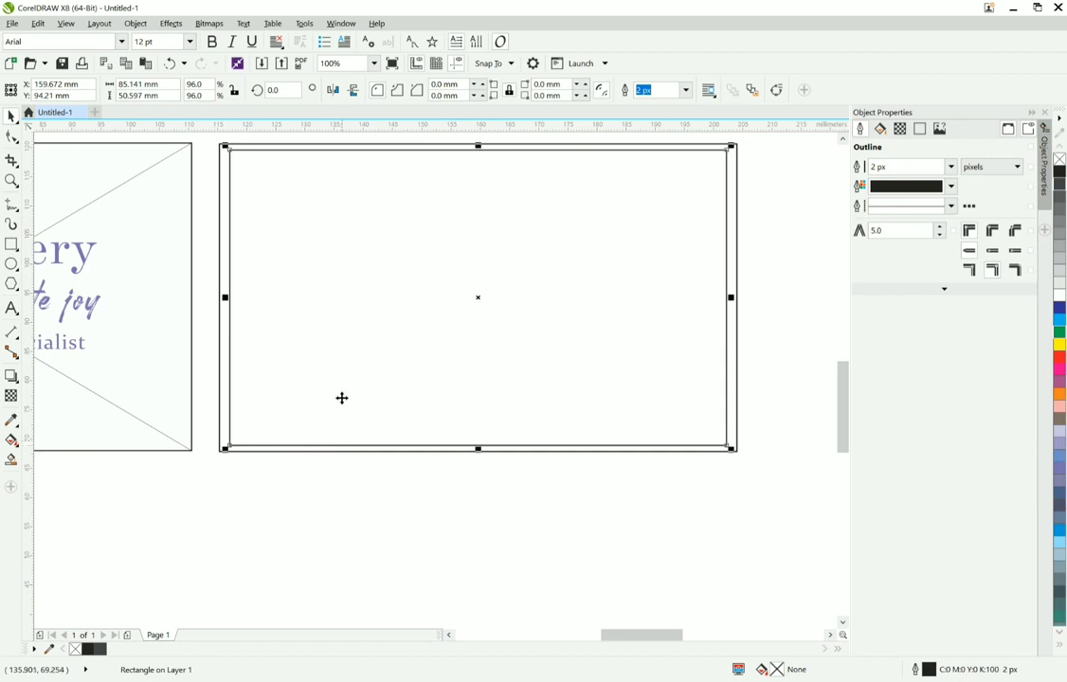
{"action": "right_click", "coordinate": [341, 302]}
{"action": "left_click", "coordinate": [393, 443]}
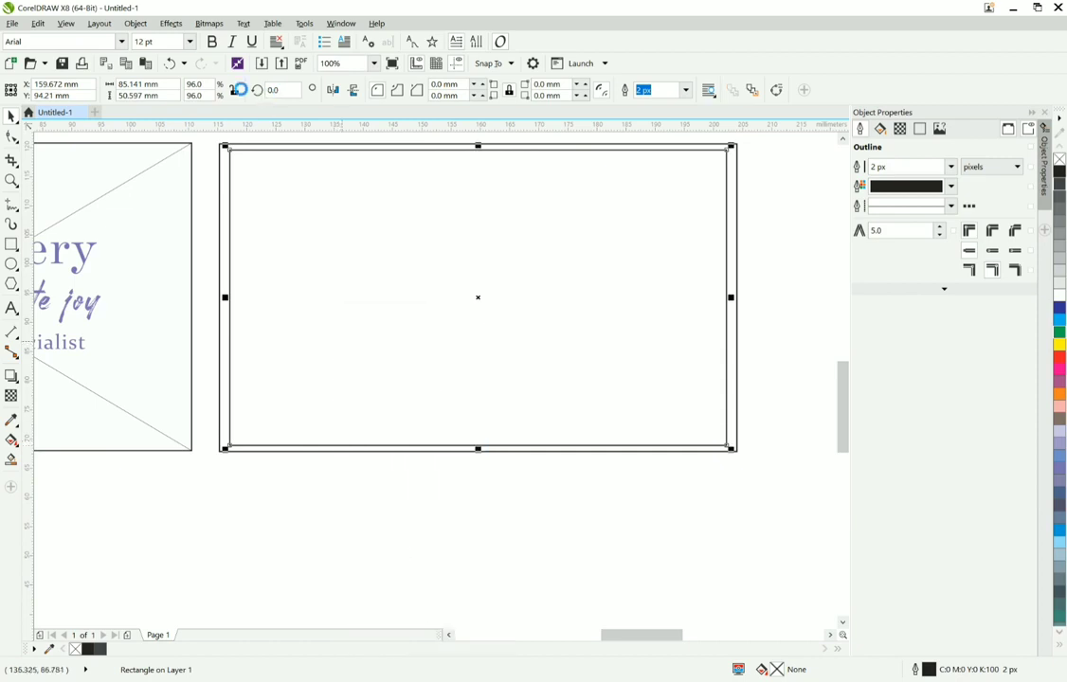
{"action": "left_click", "coordinate": [174, 66]}
{"action": "right_click", "coordinate": [277, 488]}
{"action": "left_click", "coordinate": [305, 526]}
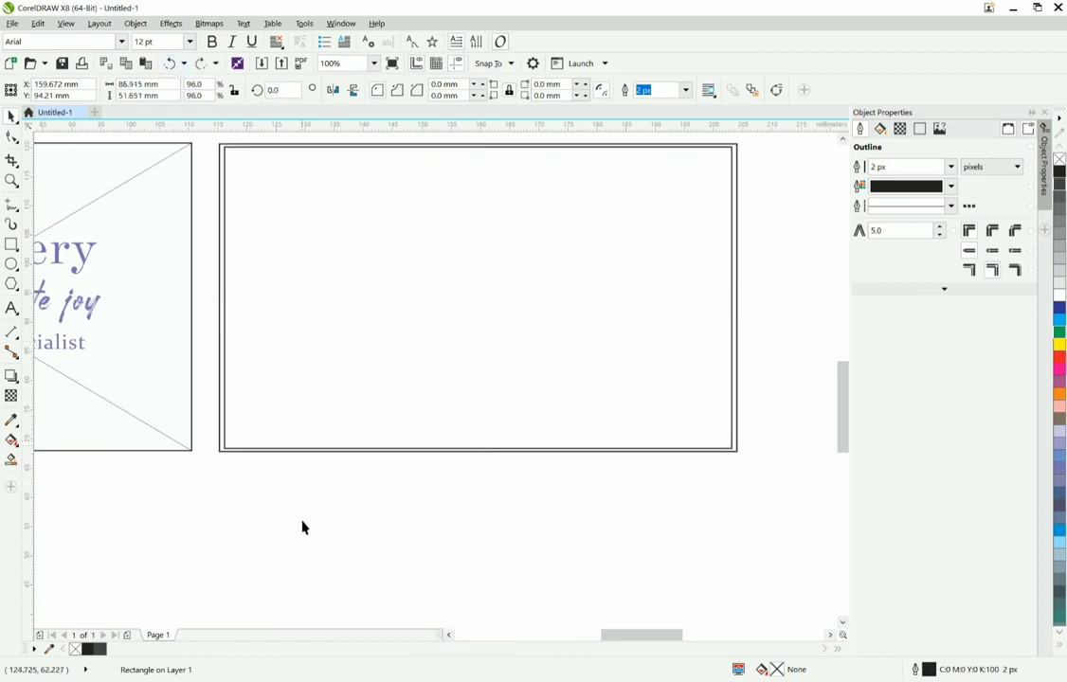
Step: Delete the stray black text overlapping the logo on the lower card and move the card's PowerClip rectangle down off the logo
{"action": "scroll", "coordinate": [320, 452], "scroll_direction": "down", "scroll_amount": 2}
{"action": "scroll", "coordinate": [228, 404], "scroll_direction": "down", "scroll_amount": 1}
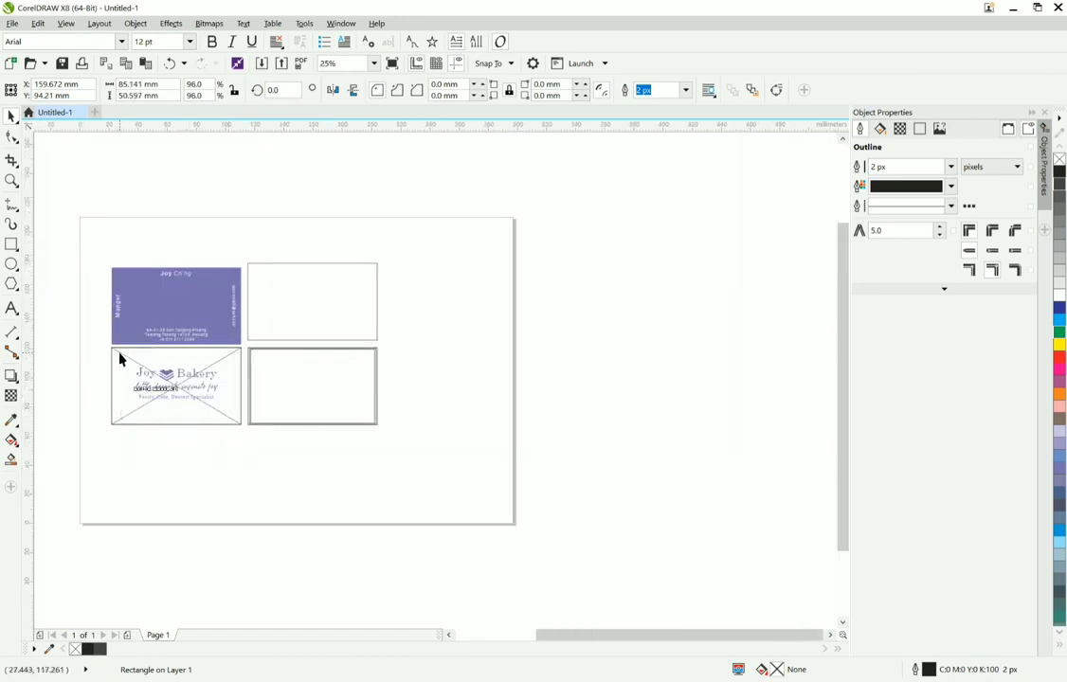
{"action": "left_click", "coordinate": [171, 379]}
{"action": "key", "text": "Delete"}
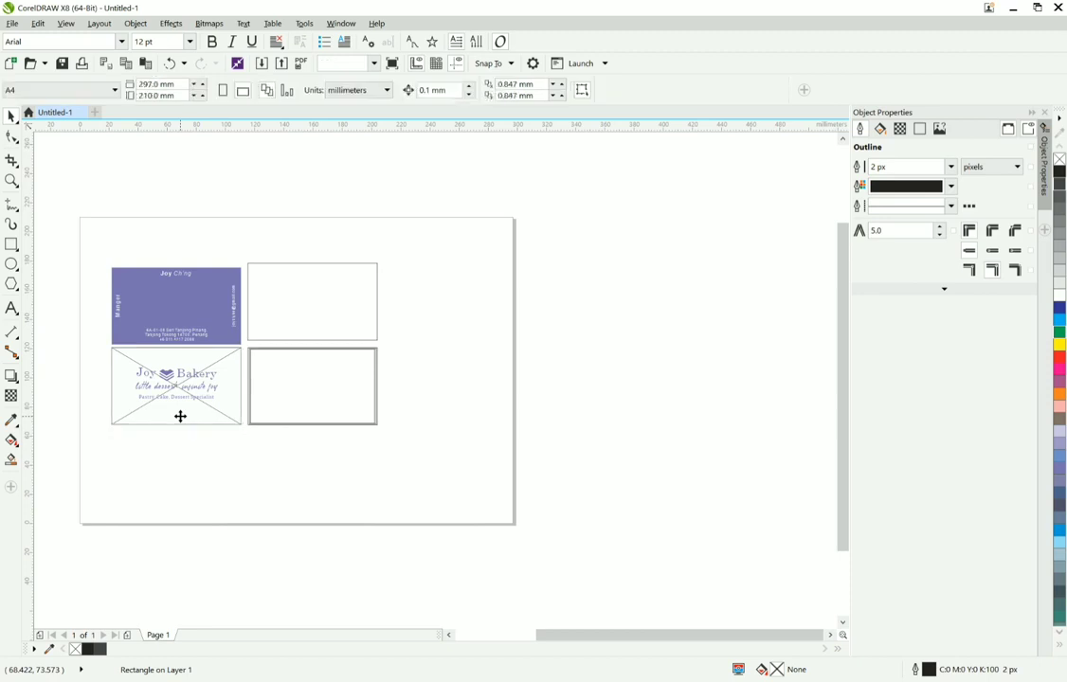
{"action": "left_click", "coordinate": [183, 423]}
{"action": "left_click_drag", "start_coordinate": [183, 425], "coordinate": [200, 487]}
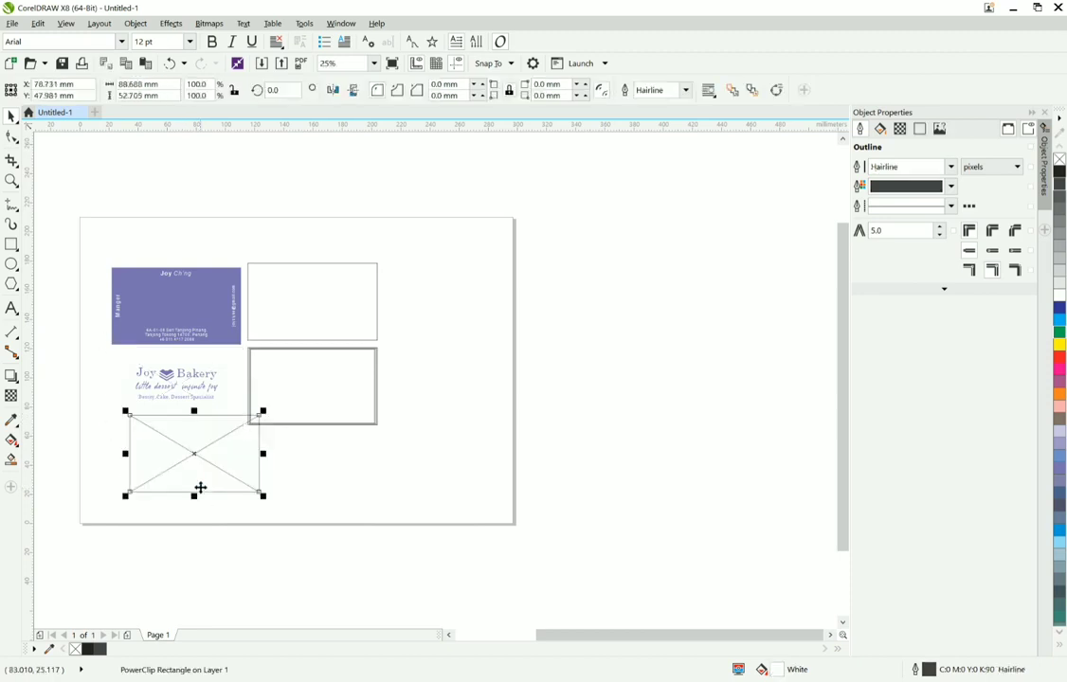
Step: Delete the PowerClip rectangle below the logo
{"action": "key", "text": "Delete"}
{"action": "scroll", "coordinate": [181, 428], "scroll_direction": "up", "scroll_amount": 2}
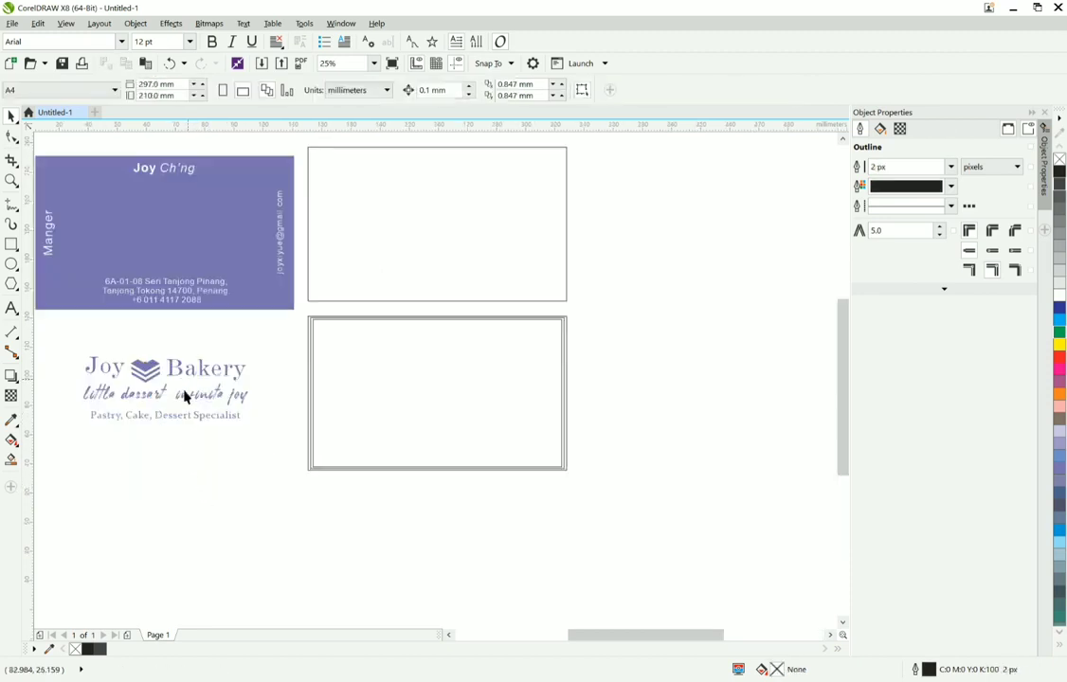
{"action": "scroll", "coordinate": [154, 381], "scroll_direction": "up", "scroll_amount": 2}
{"action": "scroll", "coordinate": [179, 383], "scroll_direction": "down", "scroll_amount": 2}
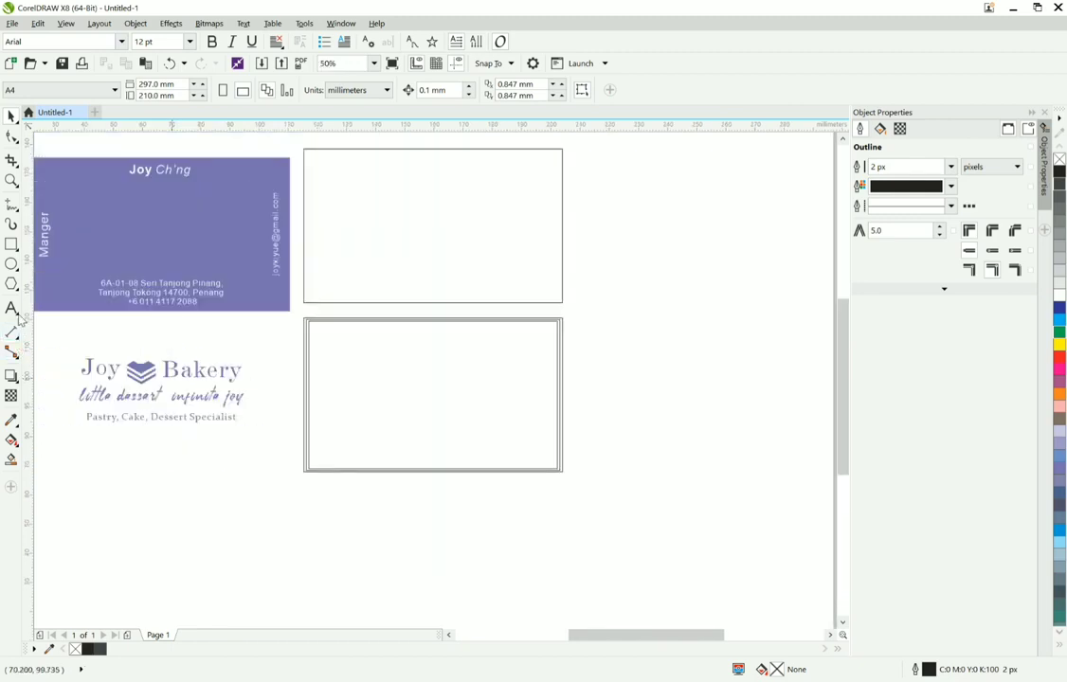
Step: Add the artistic text "Joy" below the empty card frame, with a capital J
{"action": "left_click", "coordinate": [13, 309]}
{"action": "left_click", "coordinate": [316, 520]}
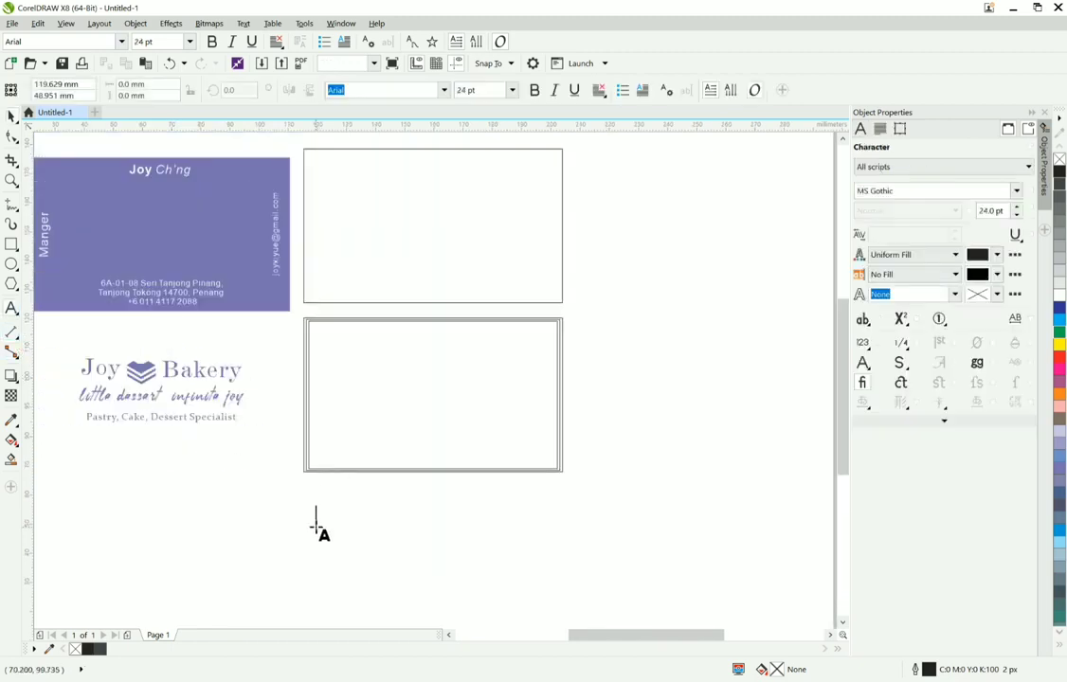
{"action": "type", "text": "joy"}
{"action": "key", "text": "Return"}
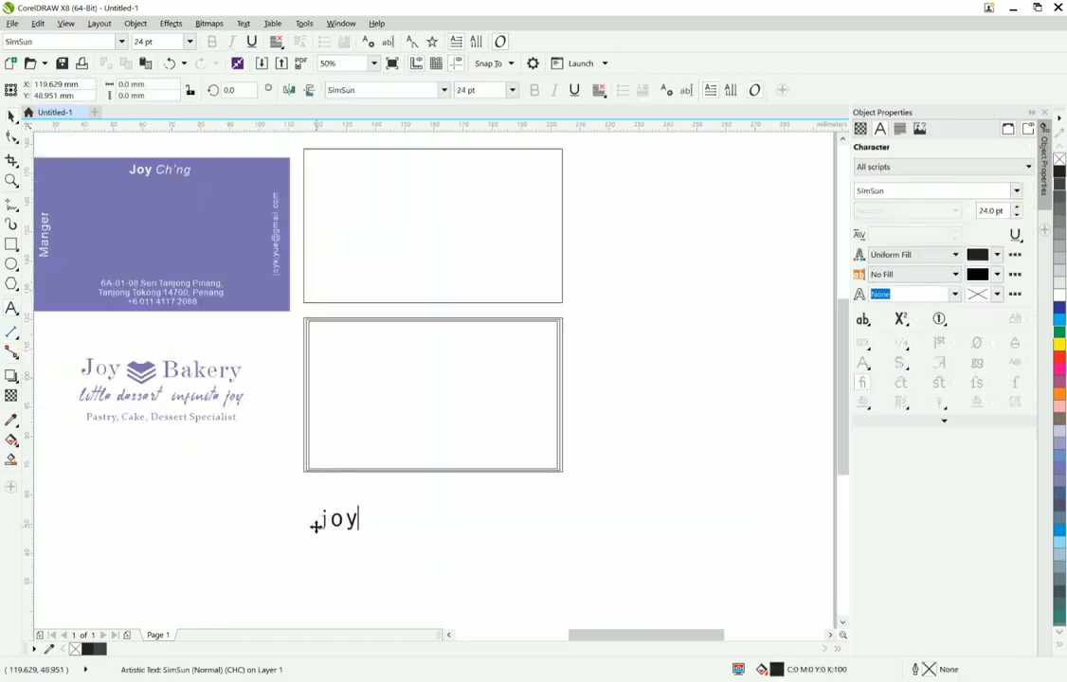
{"action": "key", "text": "Escape"}
{"action": "left_click", "coordinate": [316, 523]}
{"action": "key", "text": "Escape"}
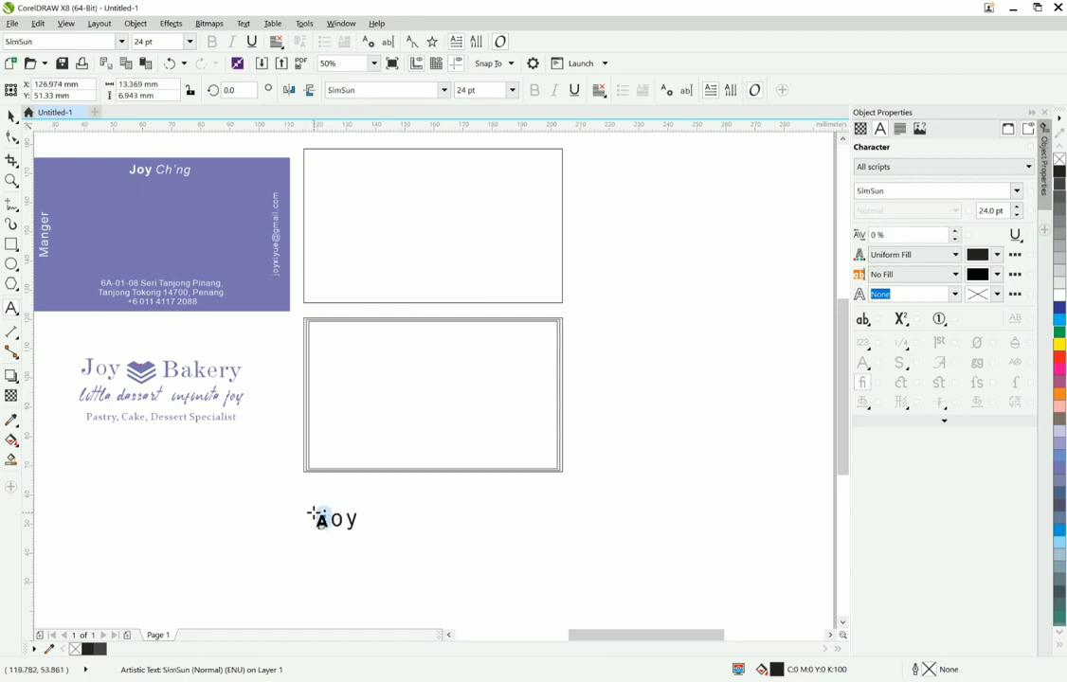
{"action": "type", "text": "J"}
Step: Set the font of the "Joy" text to DeVinne Txt BT
{"action": "scroll", "coordinate": [330, 535], "scroll_direction": "up", "scroll_amount": 3}
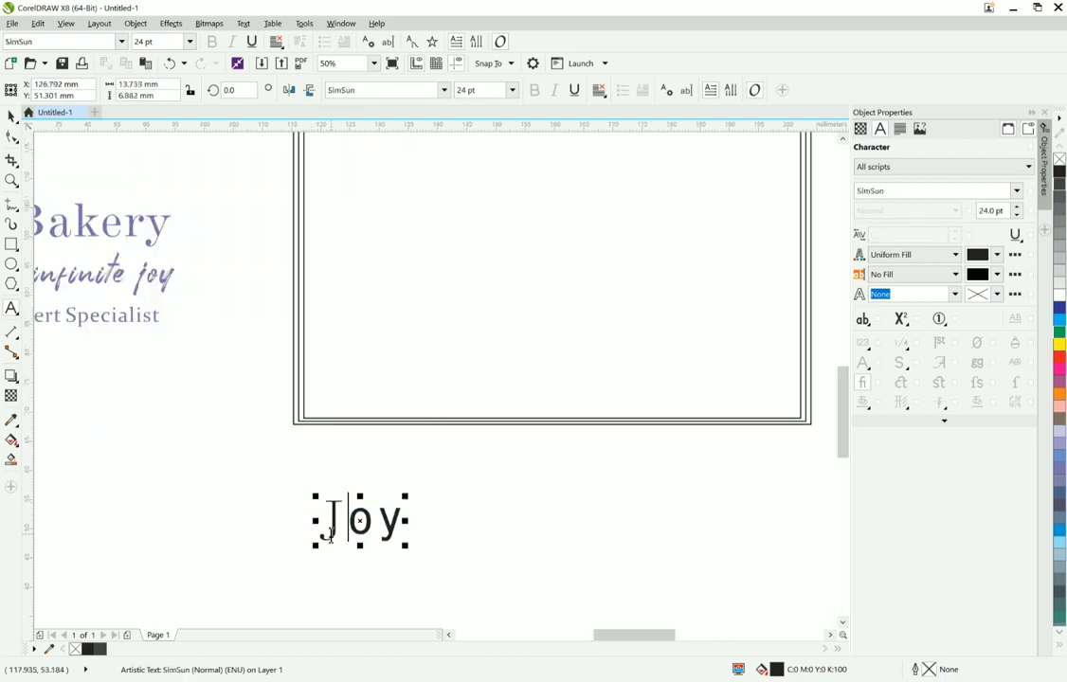
{"action": "left_click_drag", "start_coordinate": [401, 523], "coordinate": [319, 509]}
{"action": "left_click", "coordinate": [443, 93]}
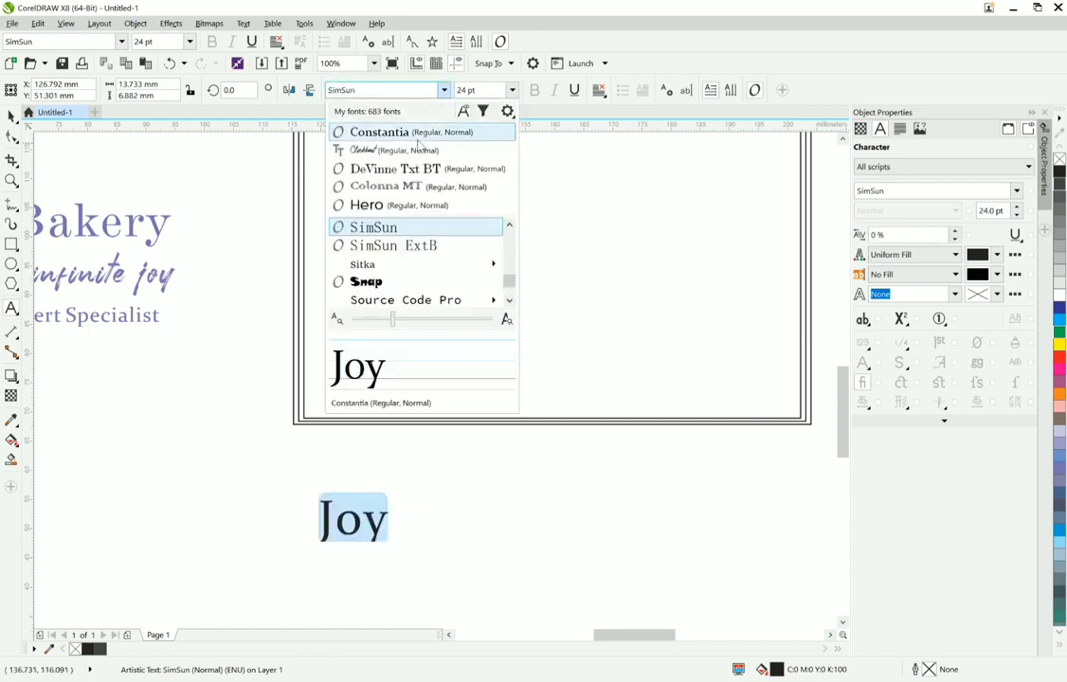
{"action": "left_click", "coordinate": [417, 169]}
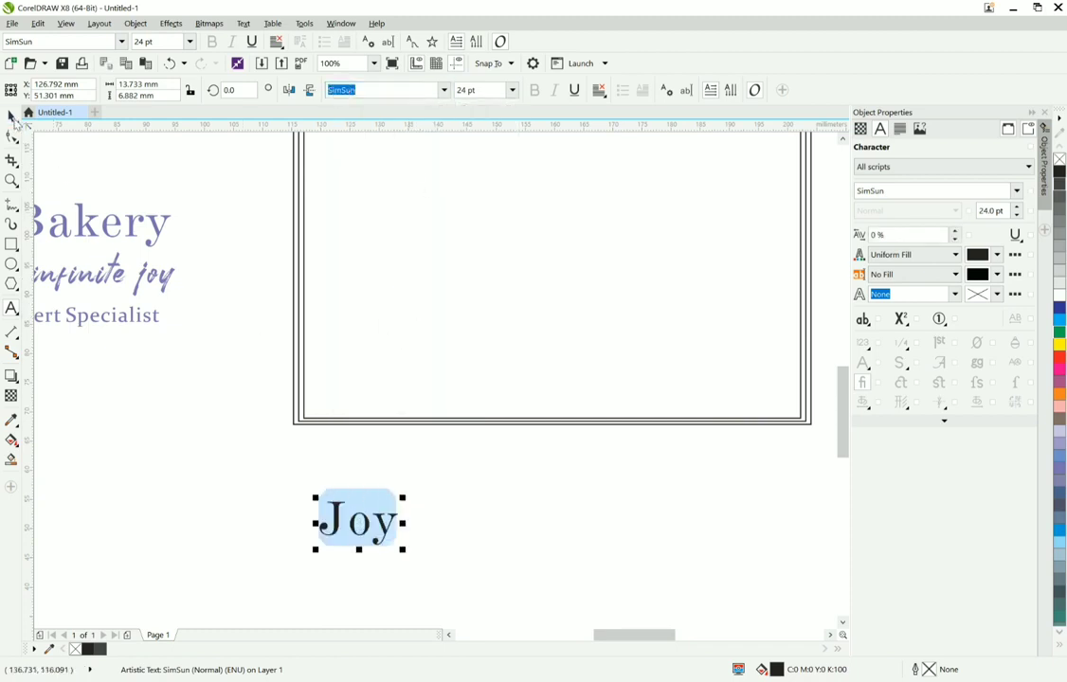
Step: Ungroup the original Joy Bakery logo beside the empty card frame
{"action": "scroll", "coordinate": [227, 346], "scroll_direction": "down", "scroll_amount": 2}
{"action": "left_click", "coordinate": [76, 121]}
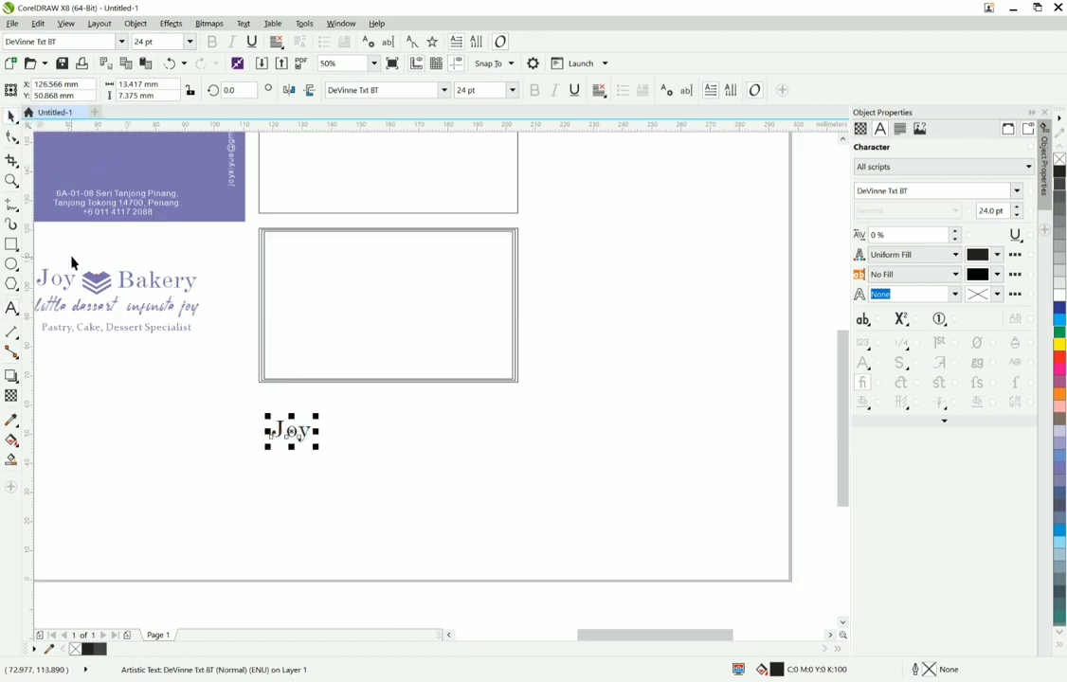
{"action": "left_click_drag", "start_coordinate": [119, 300], "coordinate": [119, 301]}
{"action": "right_click", "coordinate": [100, 291]}
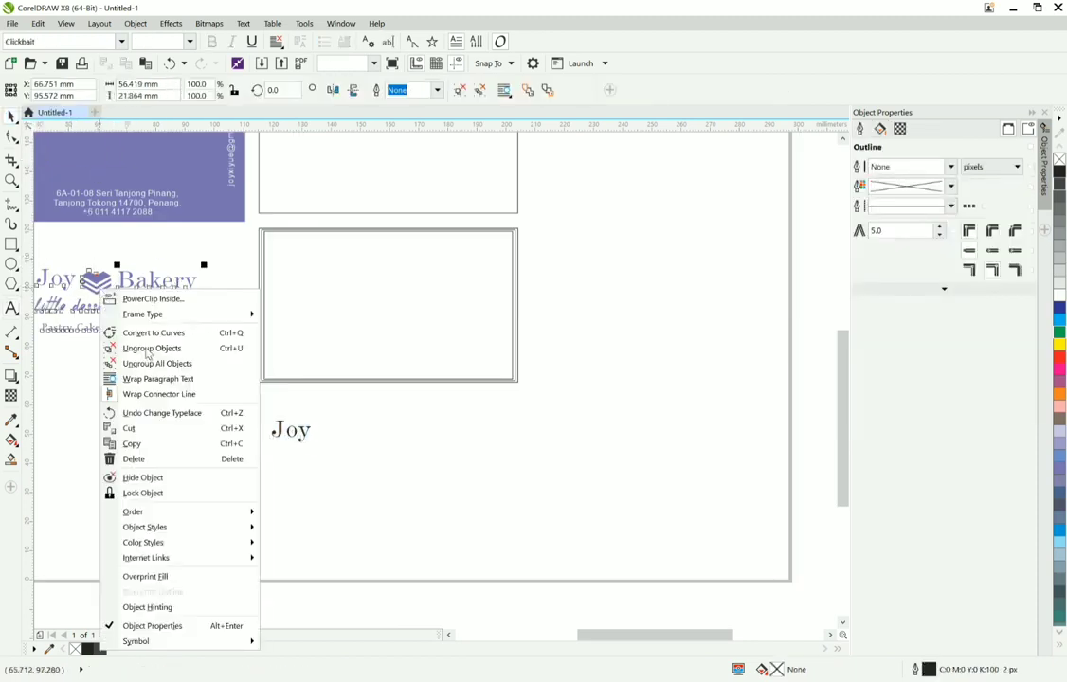
{"action": "left_click", "coordinate": [148, 348]}
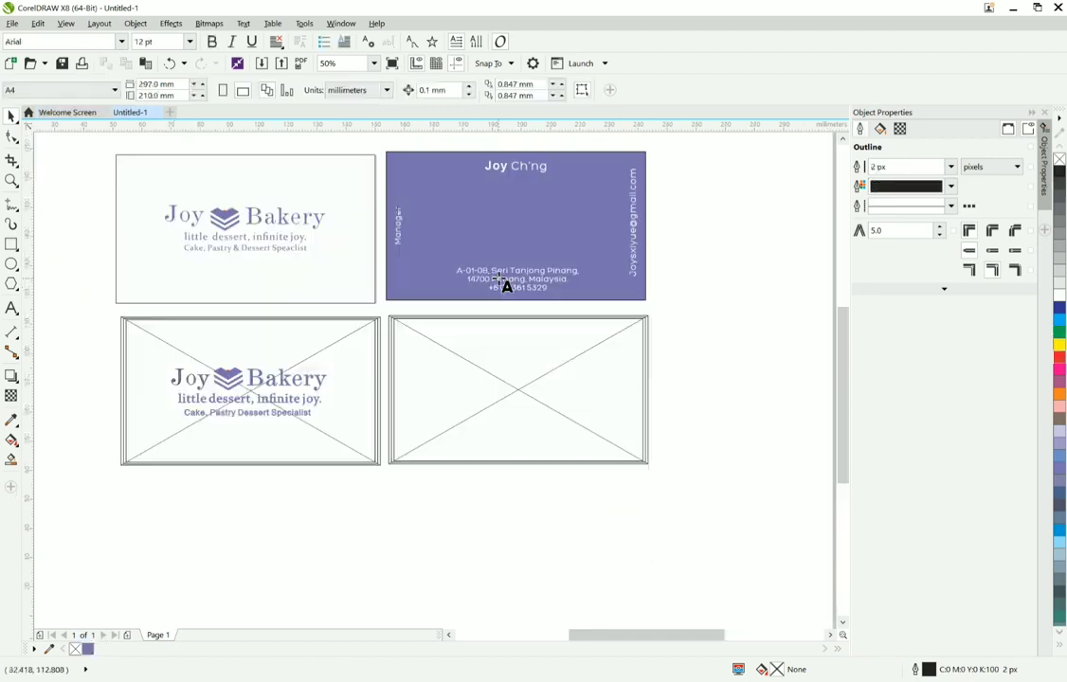
Step: Extract the contents of the purple card's PowerClip frame
{"action": "left_click", "coordinate": [12, 117]}
{"action": "left_click", "coordinate": [566, 254]}
{"action": "right_click", "coordinate": [565, 254]}
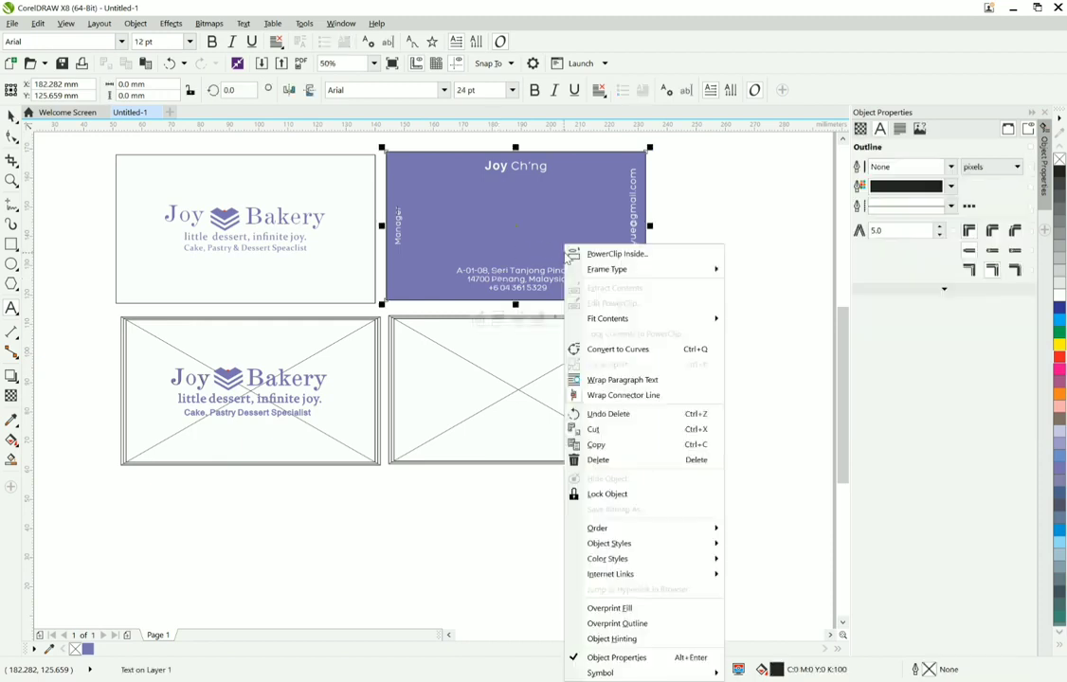
{"action": "left_click", "coordinate": [545, 249]}
{"action": "left_click", "coordinate": [544, 243]}
{"action": "right_click", "coordinate": [544, 242]}
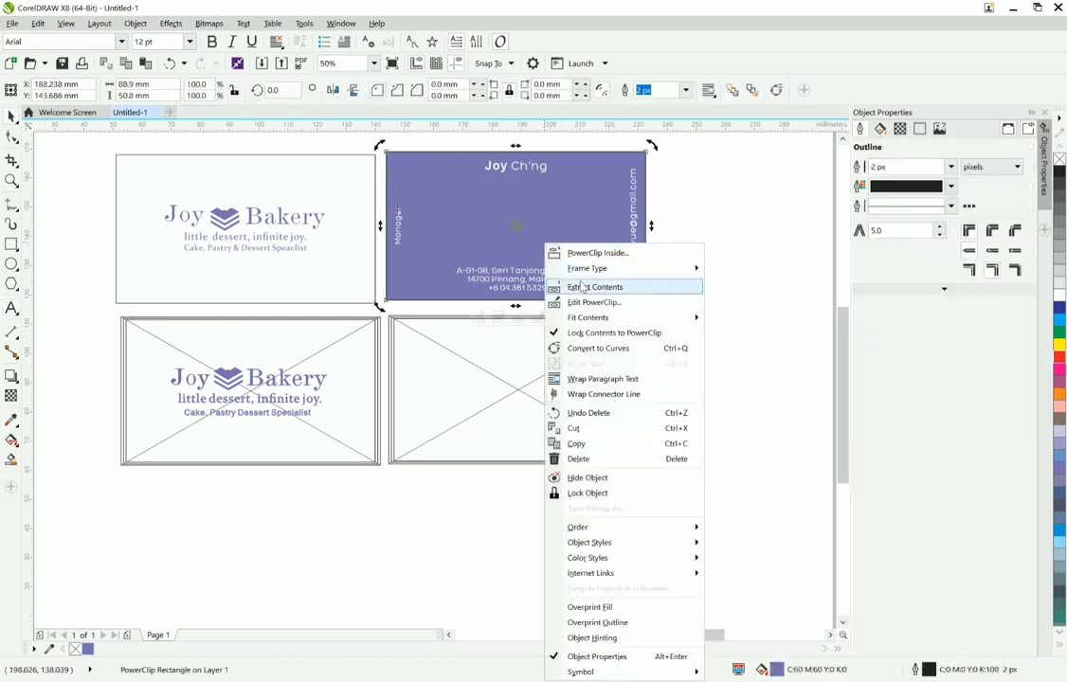
{"action": "left_click", "coordinate": [581, 286]}
Step: Copy the address and phone text from the purple card and place it centred near the lower edge of the empty card frame
{"action": "left_click", "coordinate": [11, 307]}
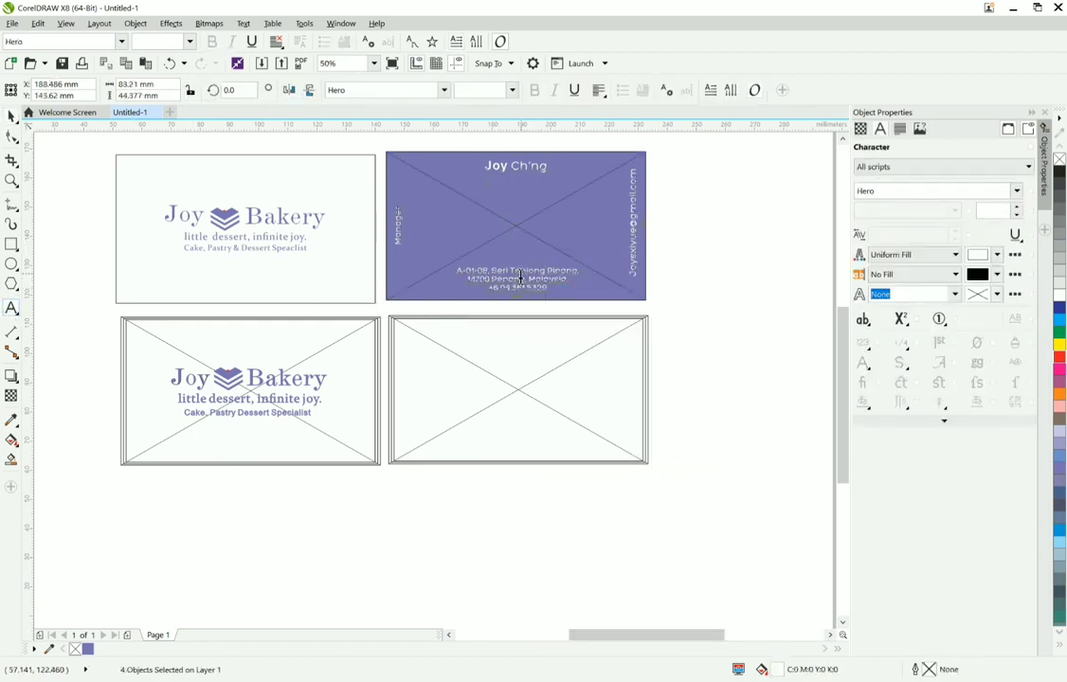
{"action": "left_click_drag", "start_coordinate": [553, 286], "coordinate": [435, 256]}
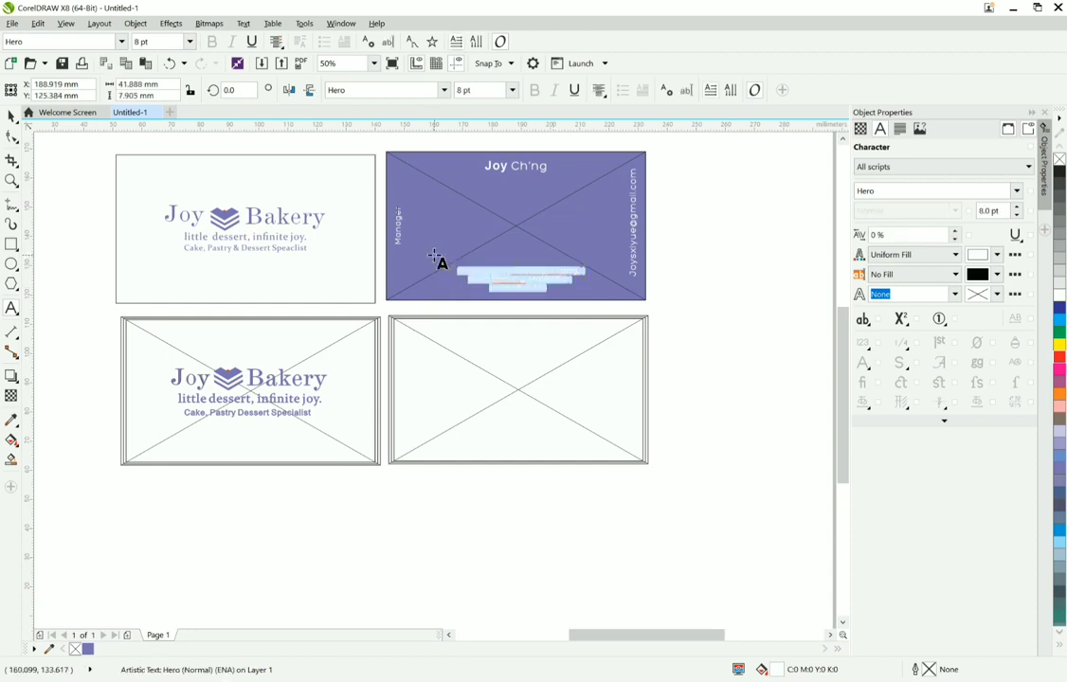
{"action": "left_click", "coordinate": [506, 530]}
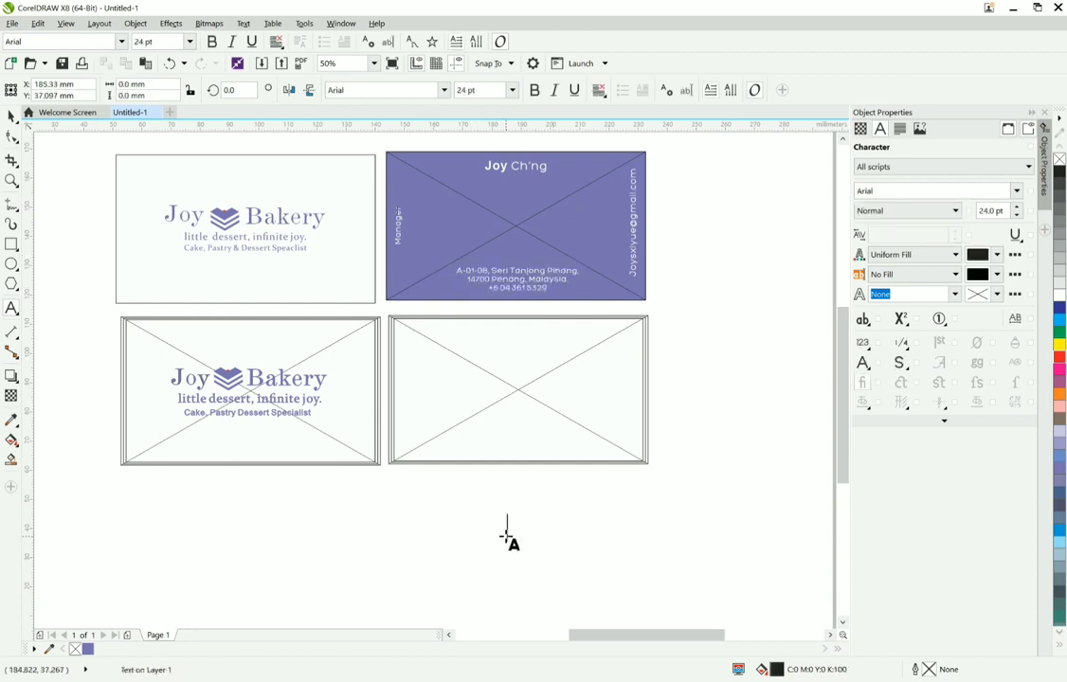
{"action": "key", "text": "ctrl+v"}
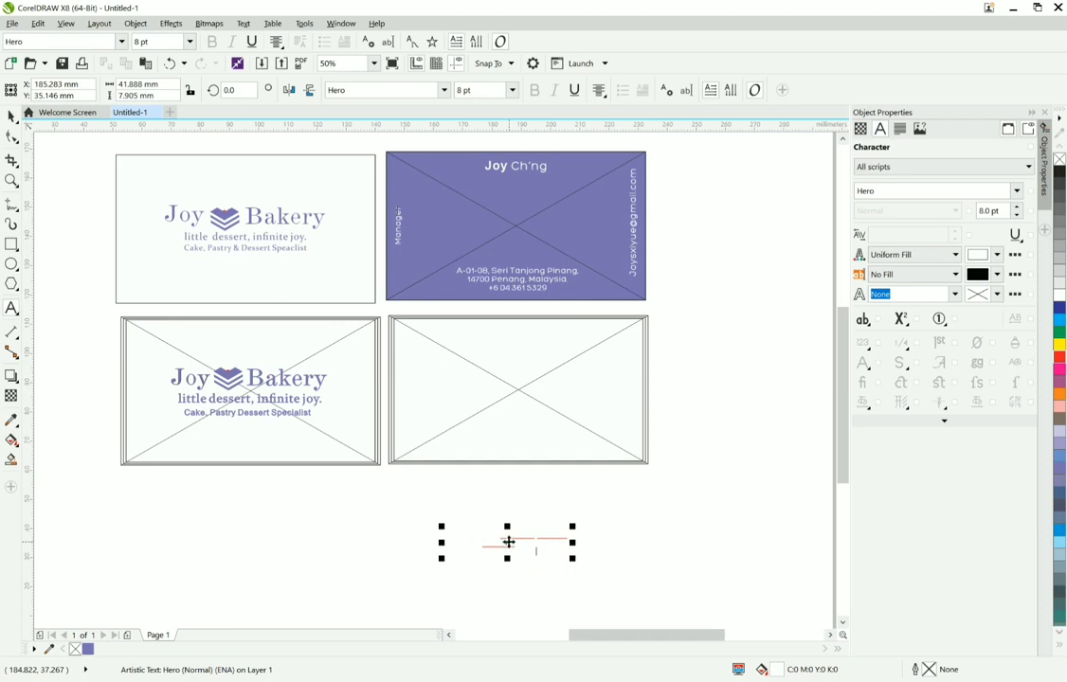
{"action": "left_click_drag", "start_coordinate": [509, 542], "coordinate": [521, 445]}
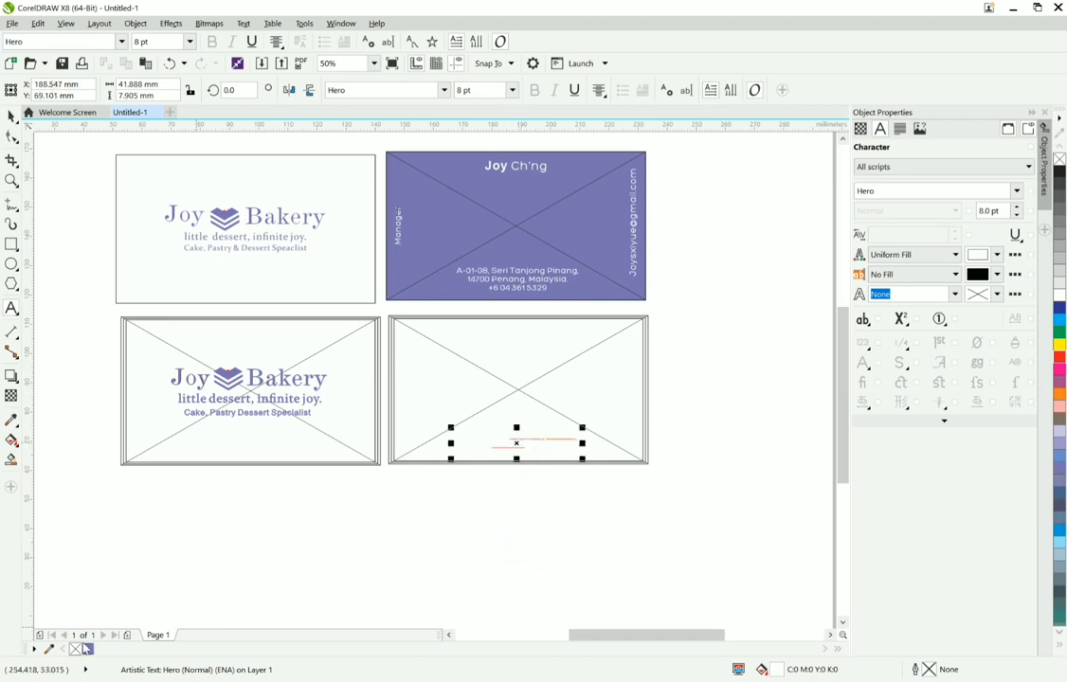
Step: Fill the copied address text with the document purple C60 M60 Y0 K0, leaving the palette unedited
{"action": "left_click", "coordinate": [88, 650]}
{"action": "double_click", "coordinate": [92, 652]}
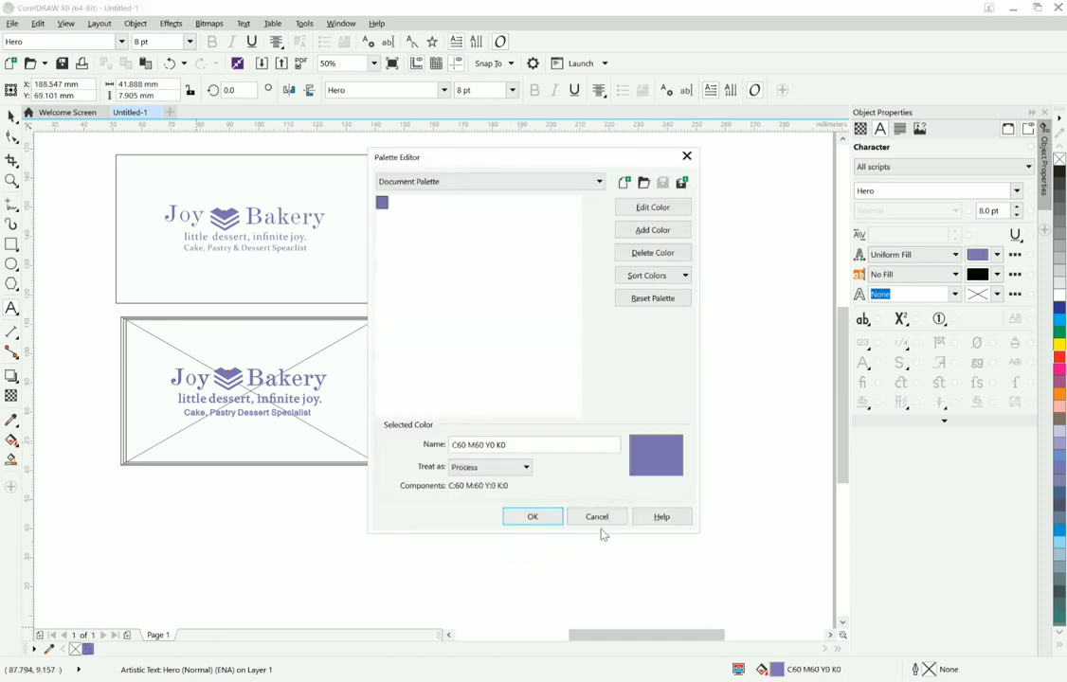
{"action": "left_click", "coordinate": [597, 518]}
{"action": "left_click_drag", "start_coordinate": [573, 447], "coordinate": [445, 414]}
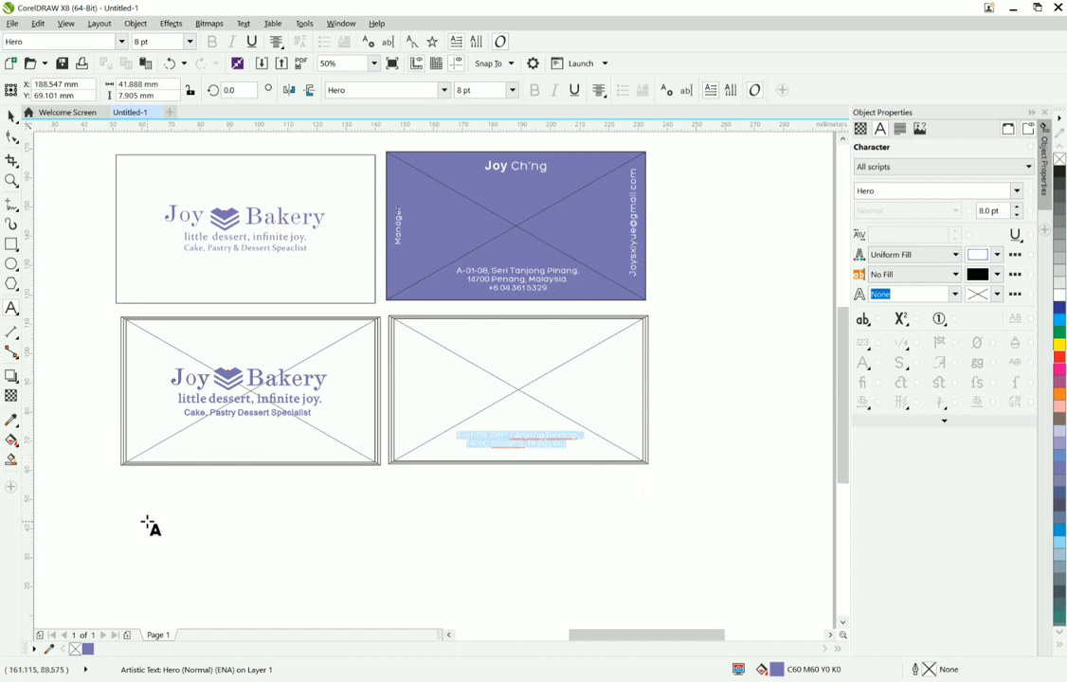
{"action": "left_click", "coordinate": [88, 650]}
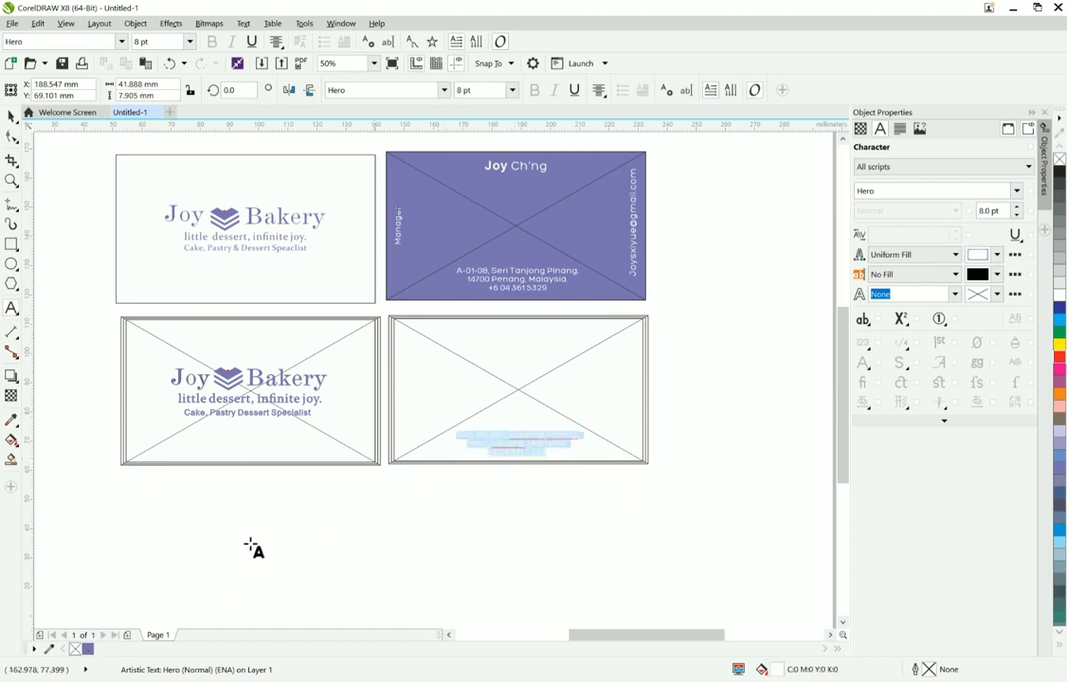
{"action": "double_click", "coordinate": [88, 650]}
{"action": "left_click", "coordinate": [597, 517]}
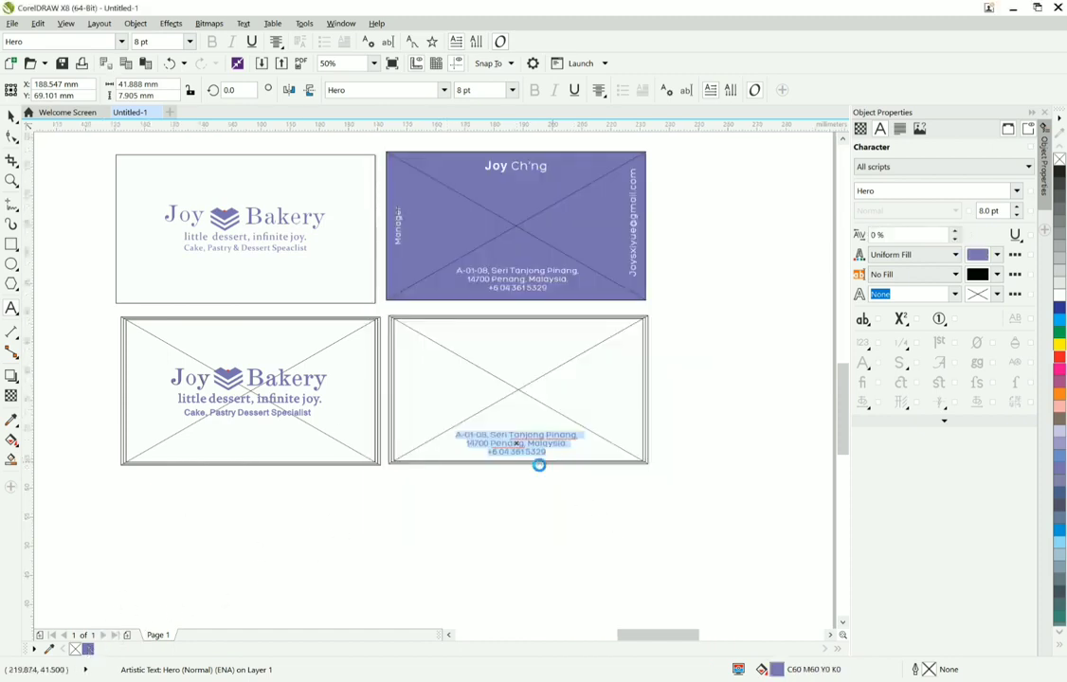
Step: Move the copied address text down about 1 mm within the card frame and deselect it
{"action": "scroll", "coordinate": [538, 463], "scroll_direction": "up", "scroll_amount": 2}
{"action": "scroll", "coordinate": [484, 432], "scroll_direction": "up", "scroll_amount": 2}
{"action": "scroll", "coordinate": [484, 436], "scroll_direction": "down", "scroll_amount": 1}
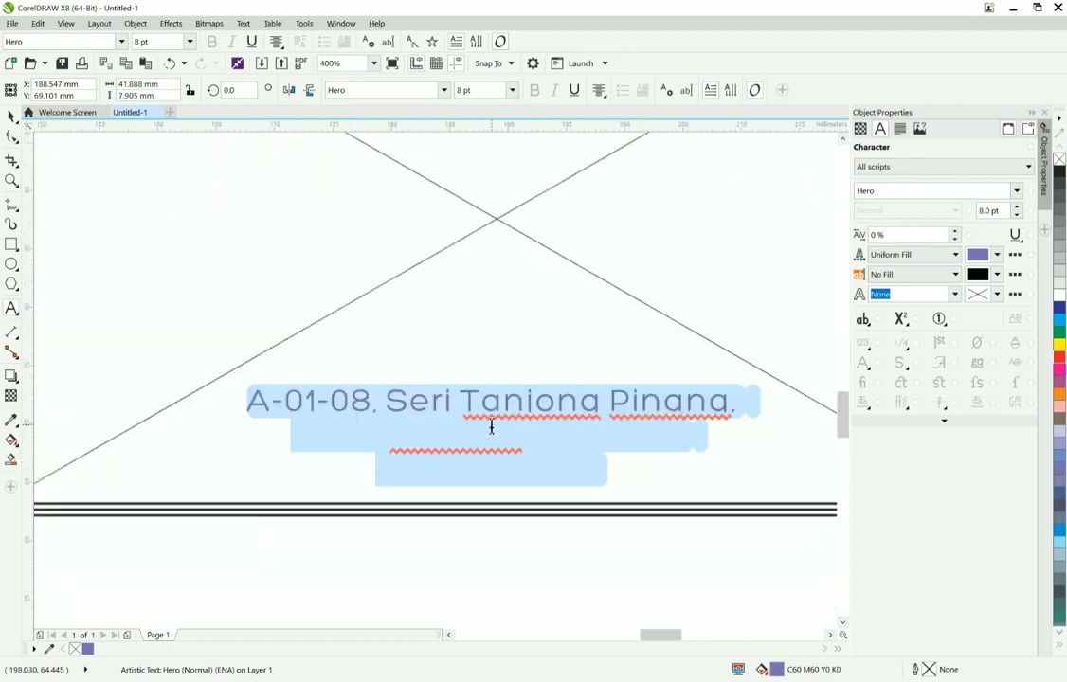
{"action": "left_click", "coordinate": [488, 435]}
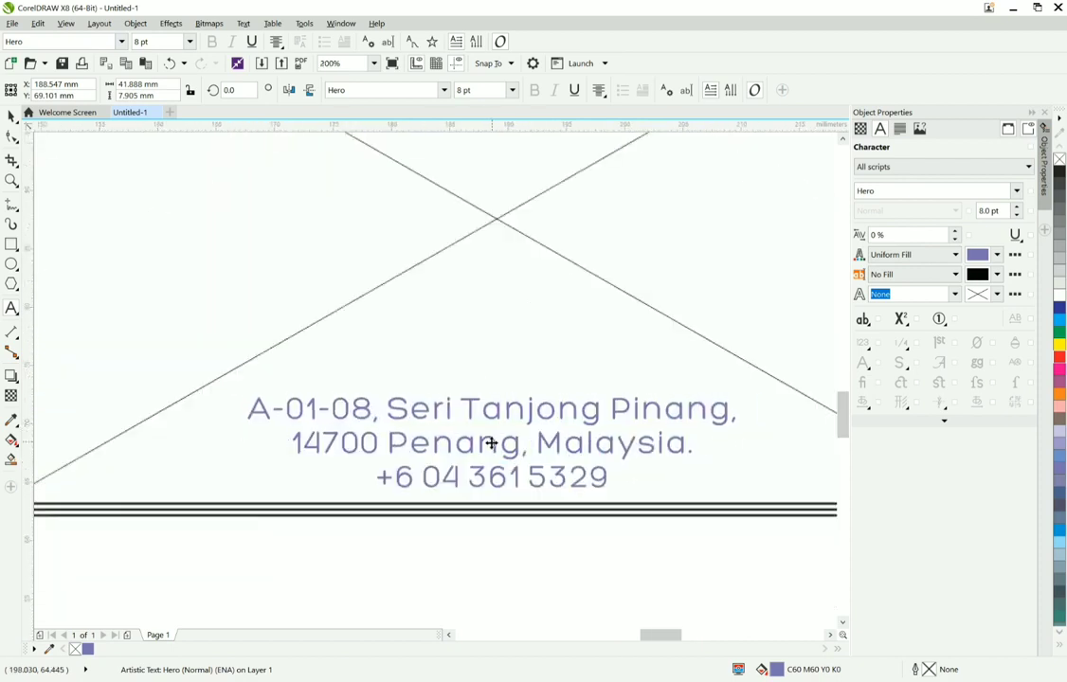
{"action": "scroll", "coordinate": [488, 443], "scroll_direction": "down", "scroll_amount": 2}
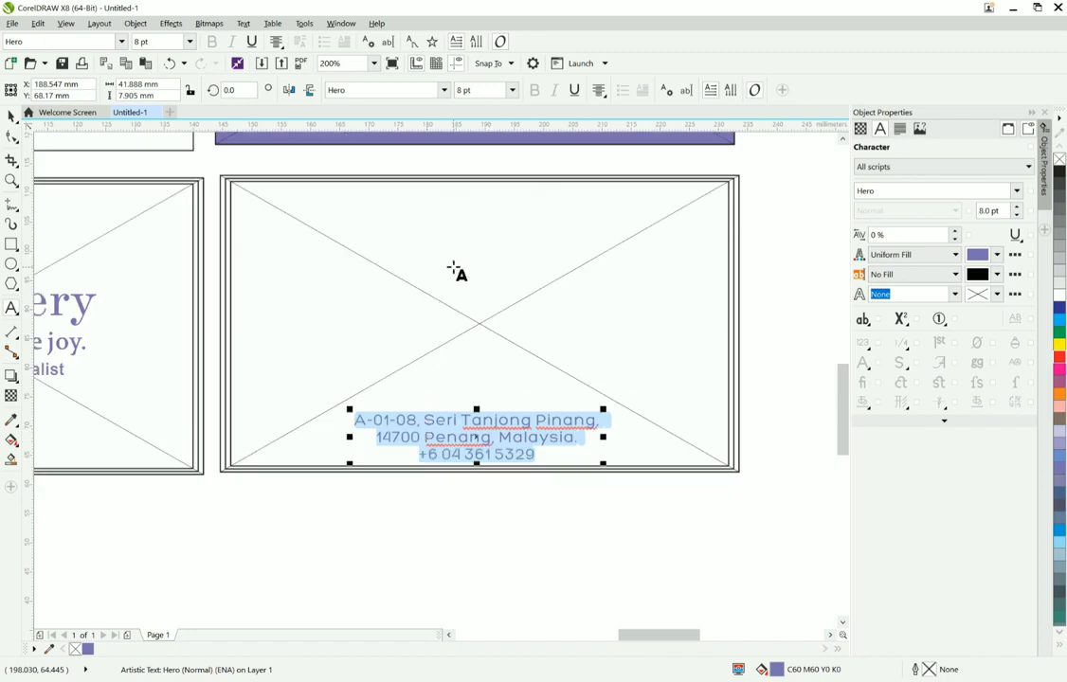
{"action": "left_click", "coordinate": [447, 457]}
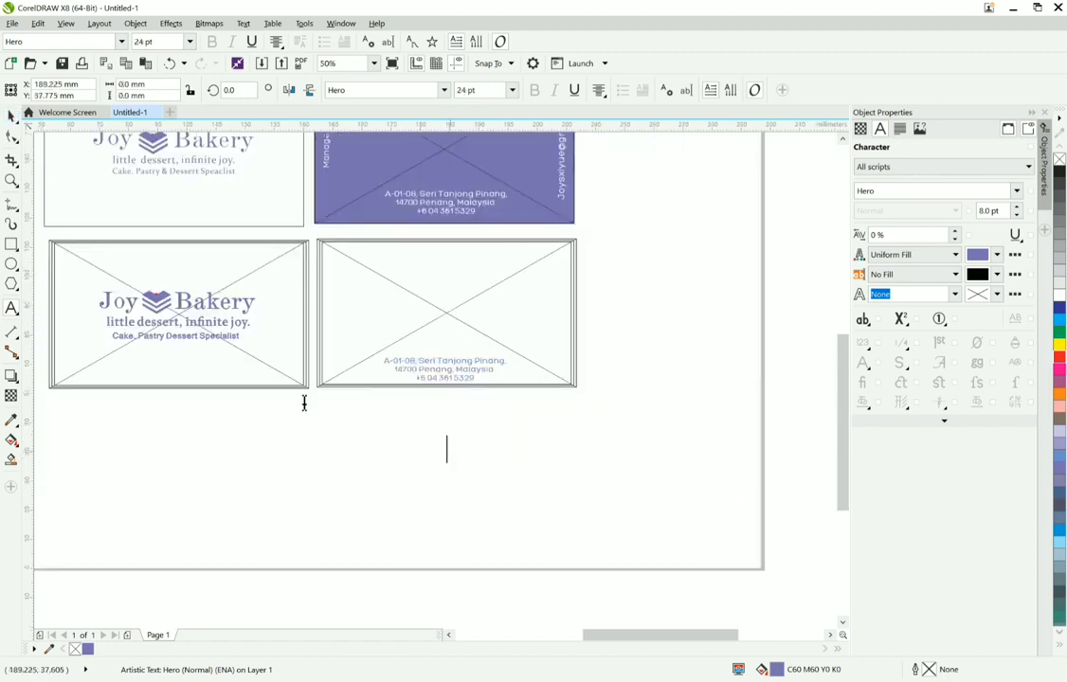
Step: Fill the outer 88.9 × 50.8 mm rectangle of the address card frame with the document purple
{"action": "scroll", "coordinate": [353, 398], "scroll_direction": "up", "scroll_amount": 1}
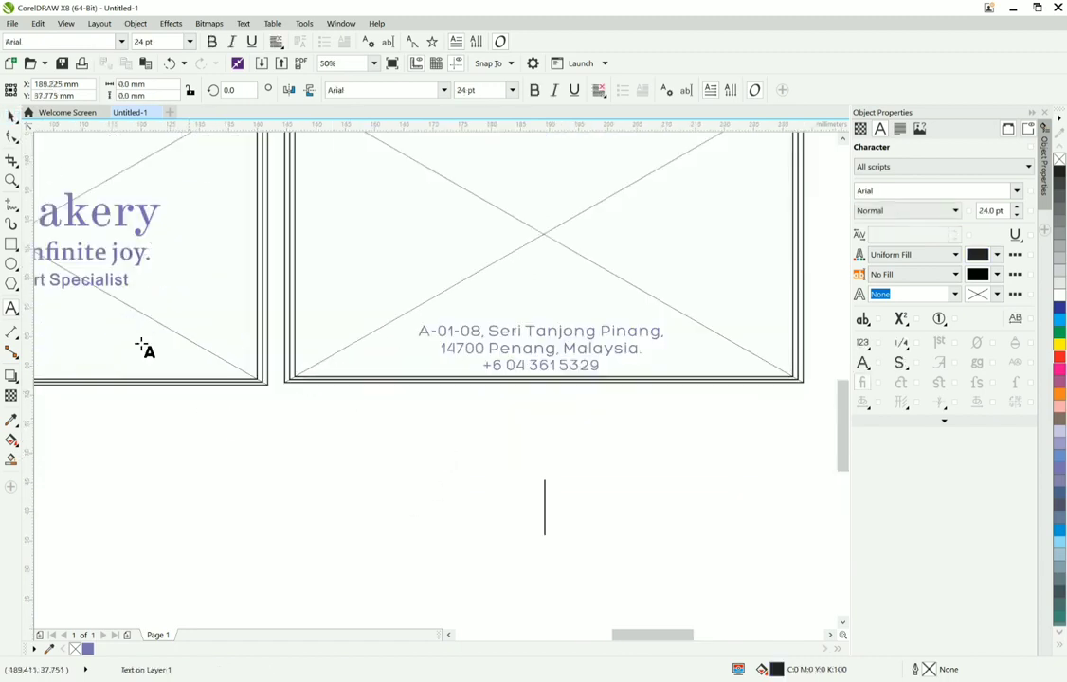
{"action": "left_click", "coordinate": [288, 386]}
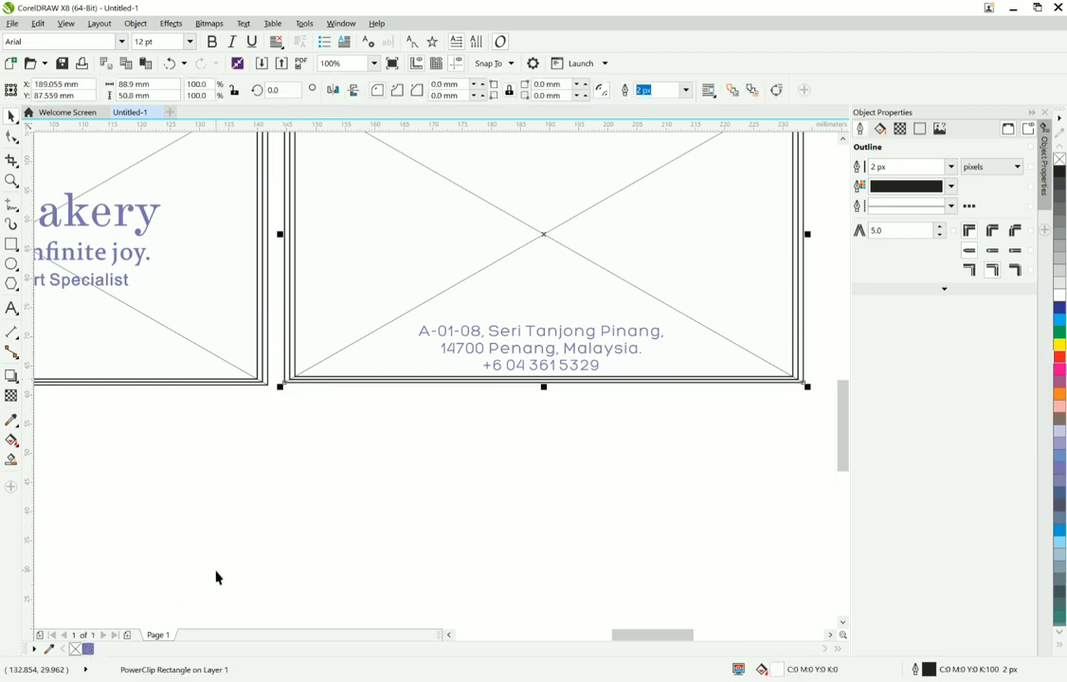
{"action": "double_click", "coordinate": [90, 652]}
{"action": "left_click", "coordinate": [579, 517]}
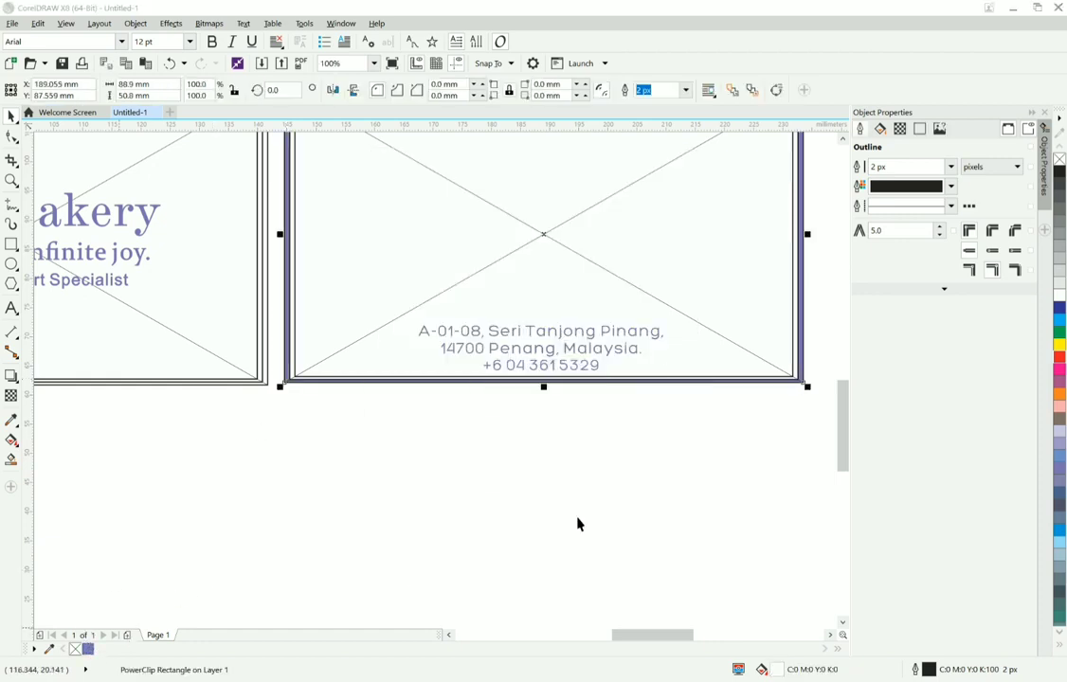
Step: Fill the innermost rectangle of the address card frame with the same purple
{"action": "scroll", "coordinate": [560, 387], "scroll_direction": "up", "scroll_amount": 1}
{"action": "left_click", "coordinate": [560, 388]}
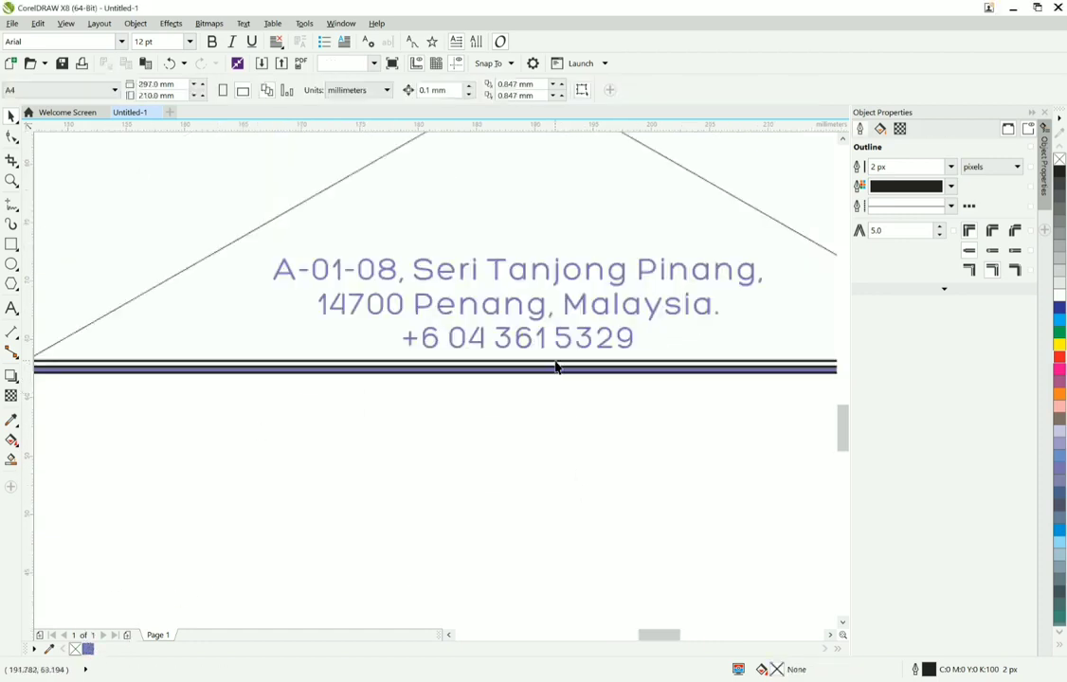
{"action": "left_click", "coordinate": [217, 473]}
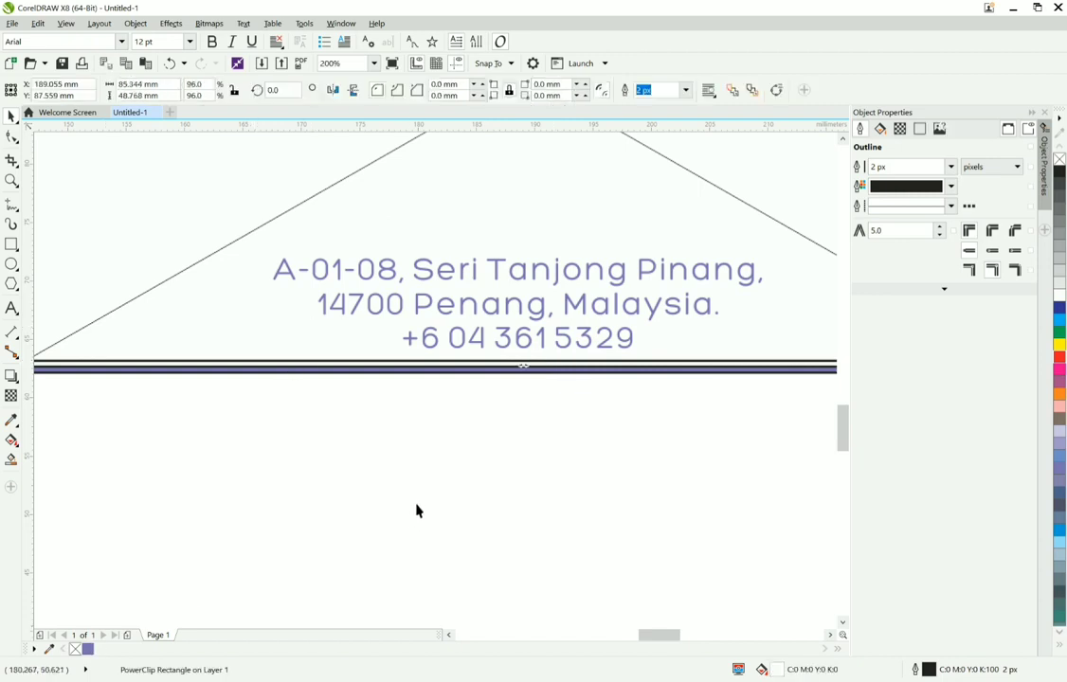
{"action": "scroll", "coordinate": [352, 464], "scroll_direction": "down", "scroll_amount": 2}
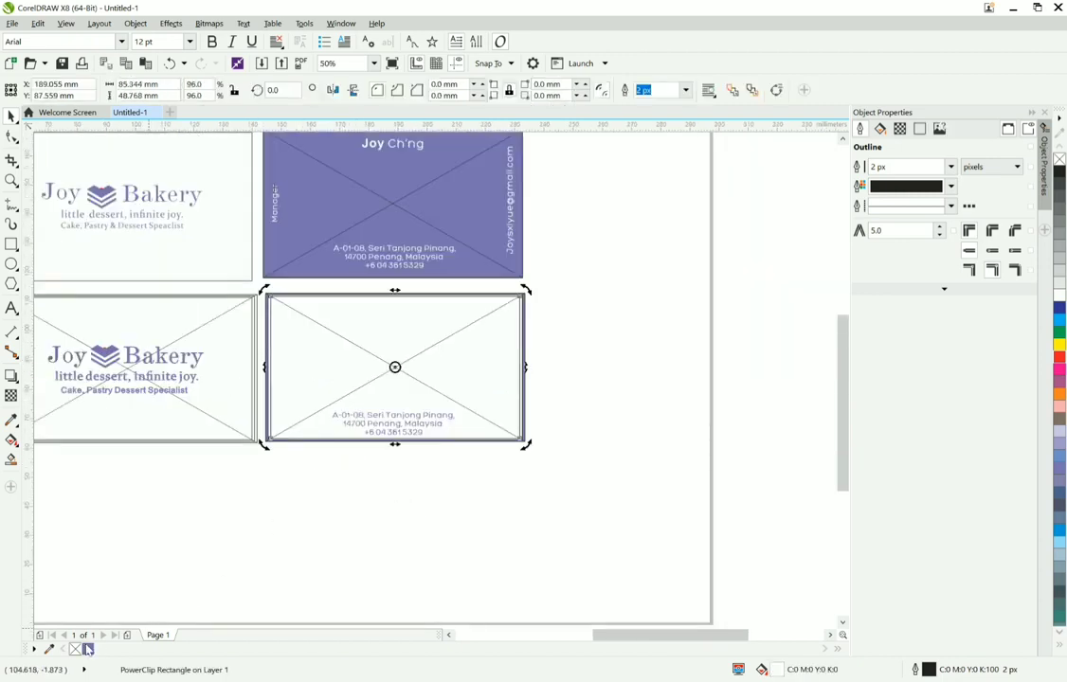
{"action": "double_click", "coordinate": [87, 649]}
{"action": "left_click", "coordinate": [532, 515]}
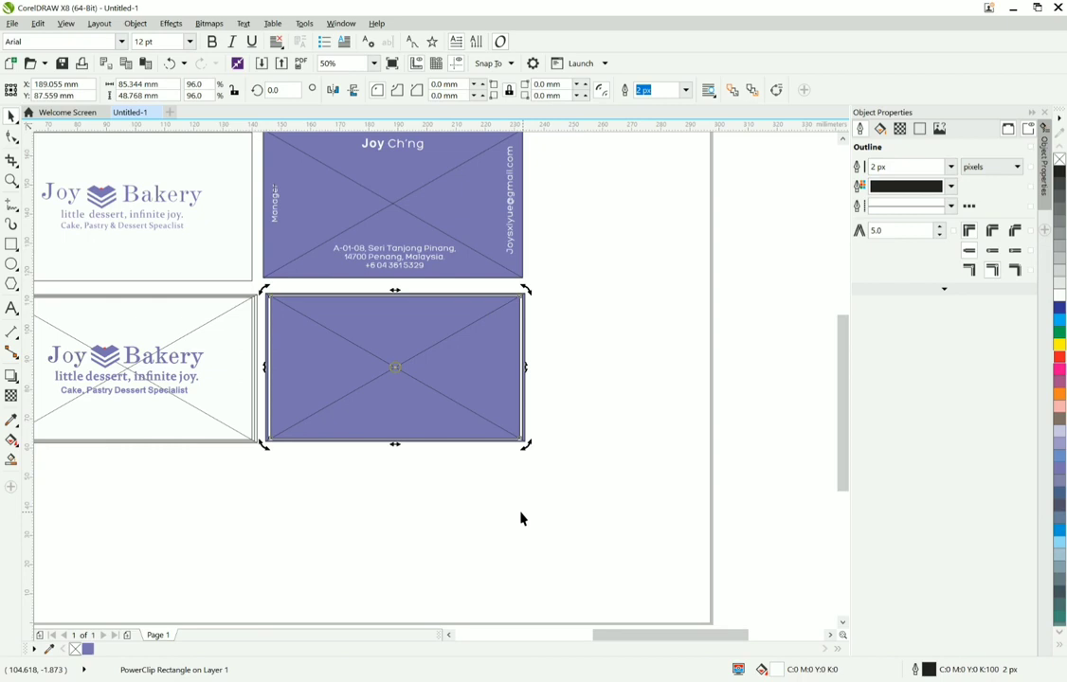
Step: Select the address text hidden against the purple card and fill it with white
{"action": "mouse_move", "coordinate": [352, 383]}
{"action": "left_mouse_down"}
{"action": "mouse_move", "coordinate": [320, 367]}
{"action": "mouse_move", "coordinate": [360, 405]}
{"action": "left_mouse_up"}
{"action": "left_click", "coordinate": [360, 406]}
{"action": "left_click_drag", "start_coordinate": [491, 512], "coordinate": [295, 361]}
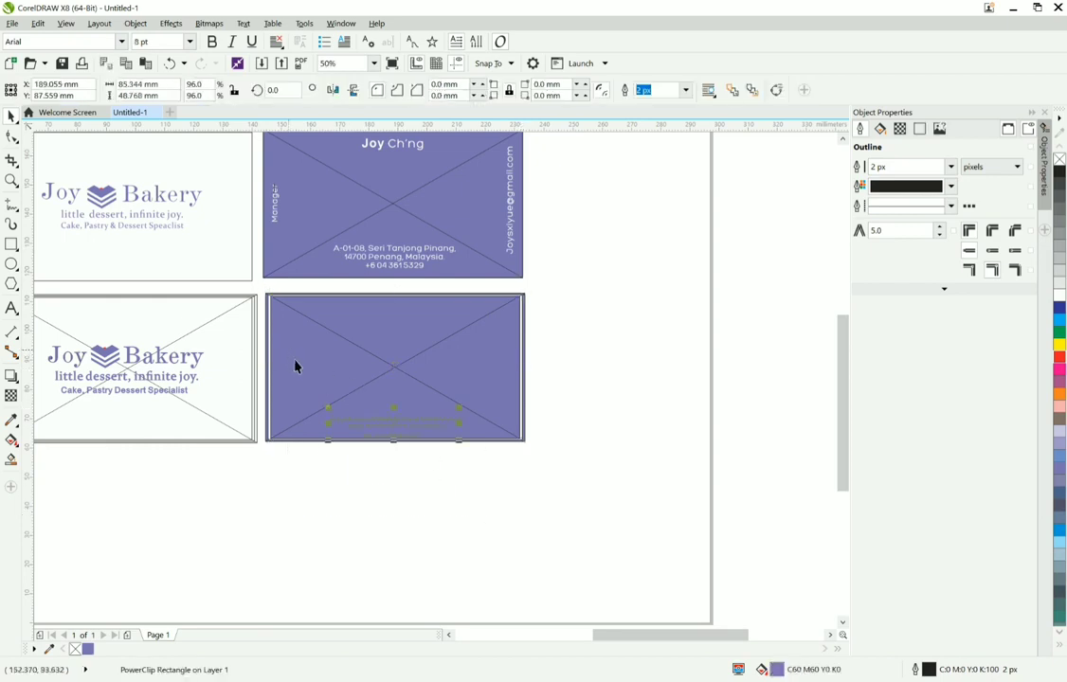
{"action": "left_click", "coordinate": [1059, 300]}
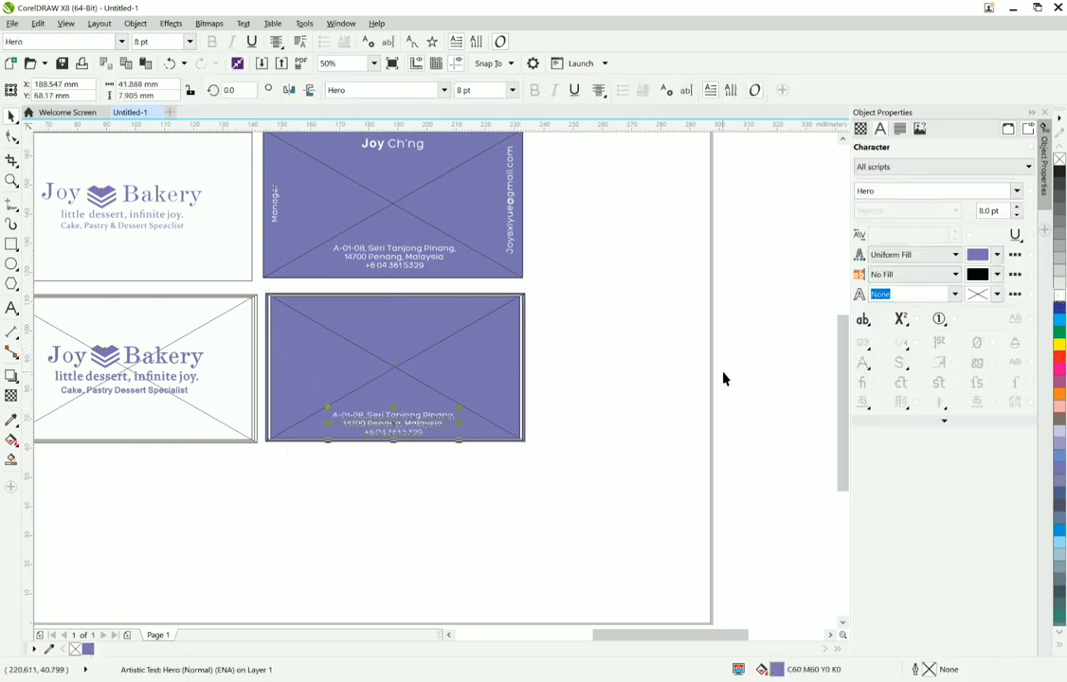
Step: PowerClip the address text inside the innermost rectangle of the lower purple card
{"action": "right_click", "coordinate": [399, 420]}
{"action": "key", "text": "Escape"}
{"action": "left_click", "coordinate": [386, 381]}
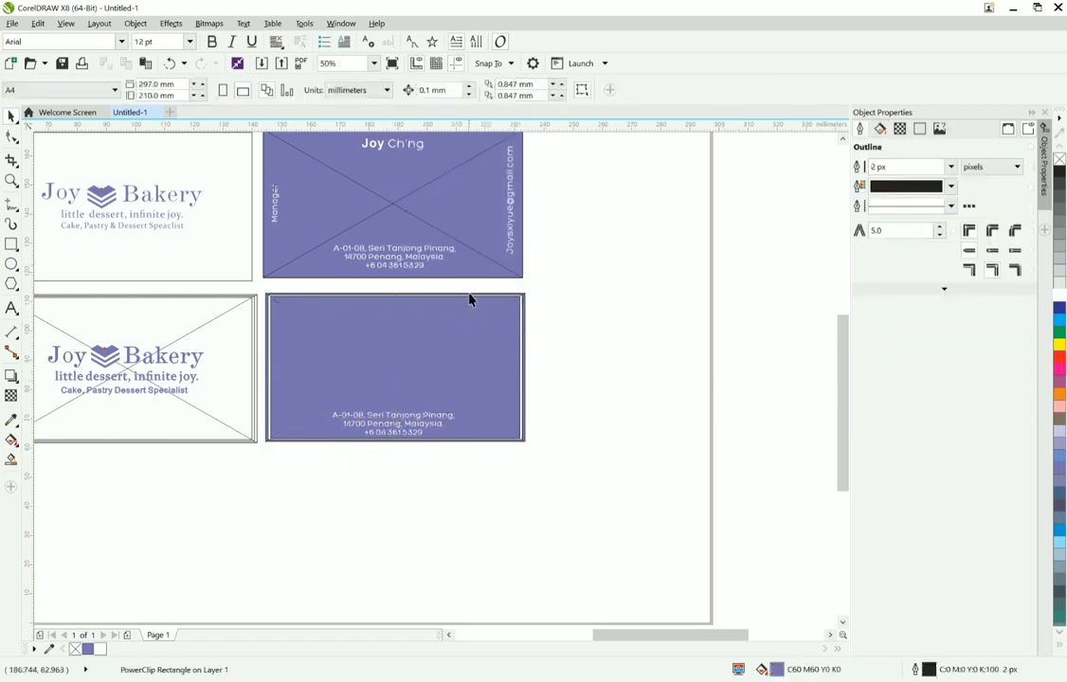
{"action": "key", "text": "Escape"}
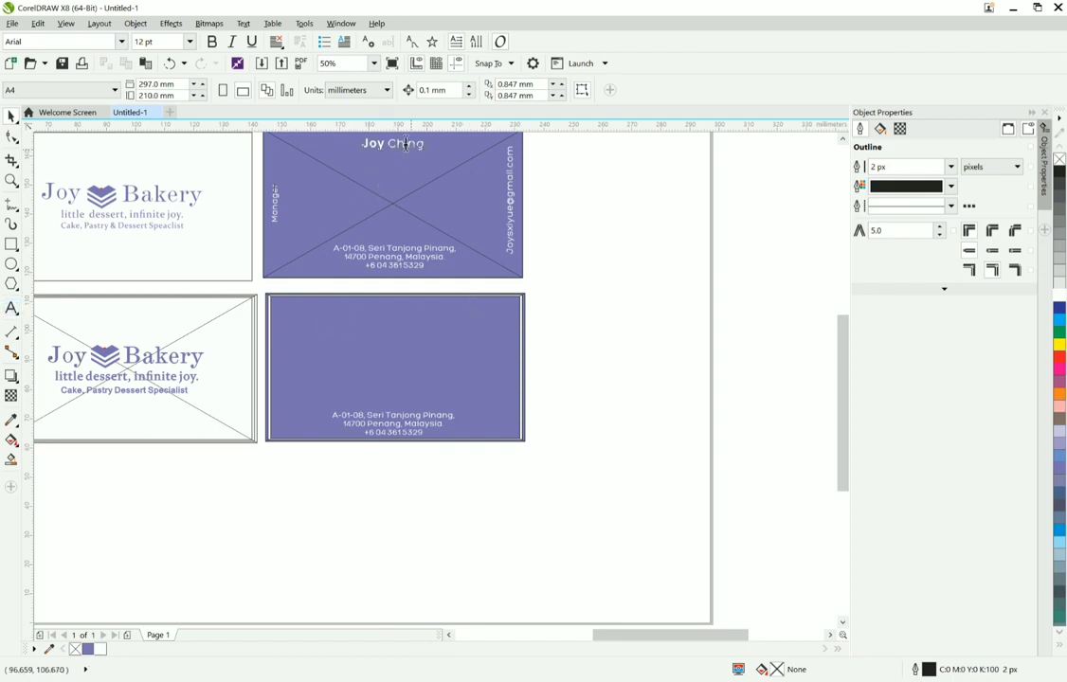
Step: Copy the cardholder's name from the upper purple card and place it near the top edge of the lower purple card
{"action": "left_click", "coordinate": [405, 144]}
{"action": "left_click_drag", "start_coordinate": [362, 143], "coordinate": [437, 146]}
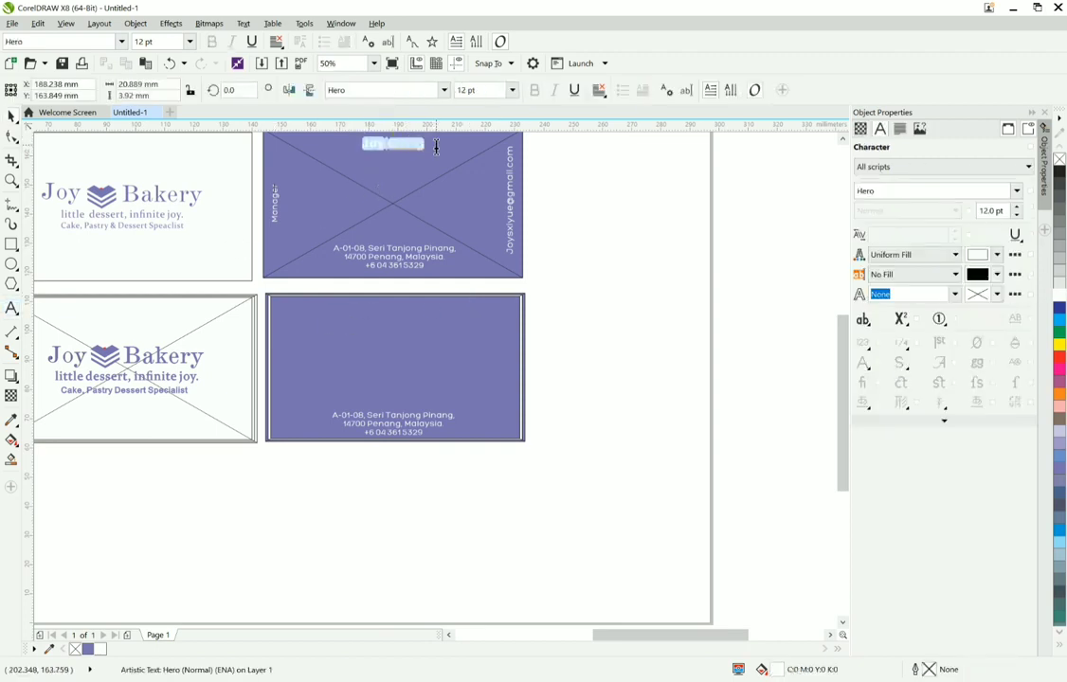
{"action": "right_click", "coordinate": [408, 144]}
{"action": "left_click", "coordinate": [436, 214]}
{"action": "left_click", "coordinate": [566, 326]}
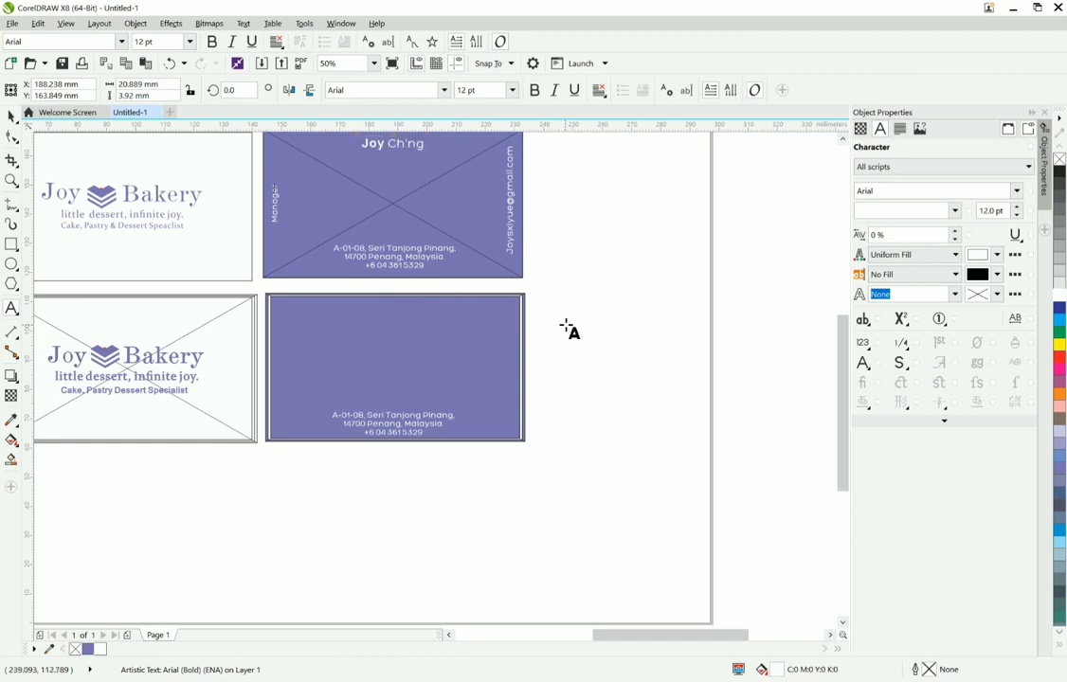
{"action": "left_click", "coordinate": [565, 326]}
{"action": "key", "text": "ctrl+v"}
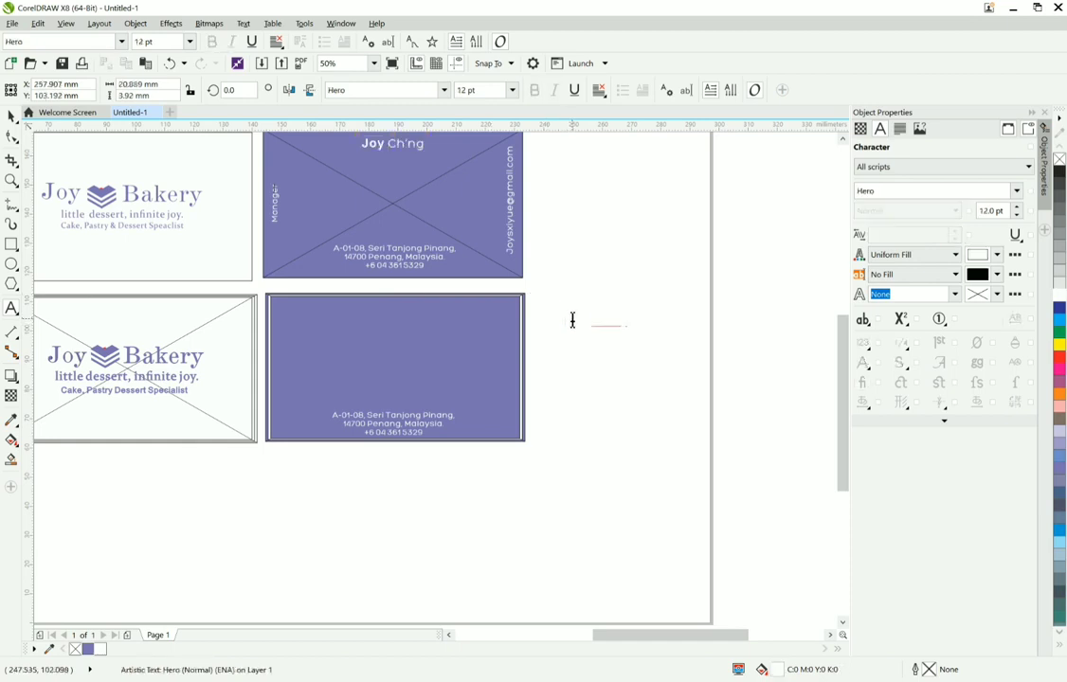
{"action": "key", "text": "Escape"}
{"action": "left_click_drag", "start_coordinate": [578, 320], "coordinate": [384, 306]}
Step: Centre the copied name horizontally on the lower purple card and deselect everything
{"action": "left_click", "coordinate": [18, 135]}
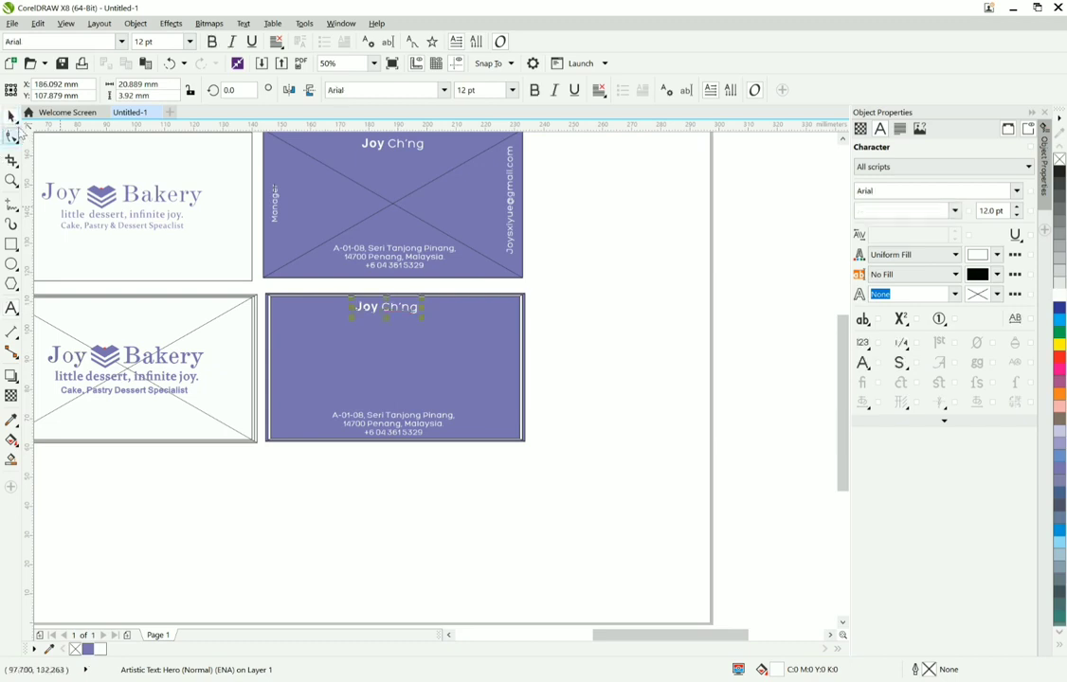
{"action": "left_click", "coordinate": [603, 350]}
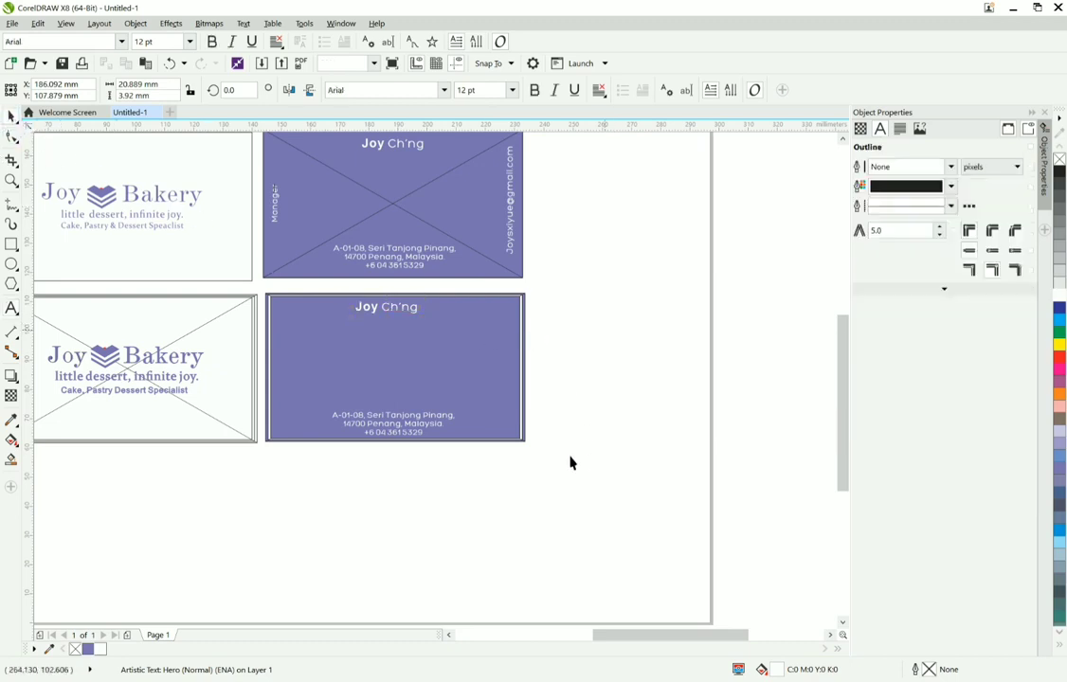
{"action": "left_click_drag", "start_coordinate": [542, 479], "coordinate": [252, 279]}
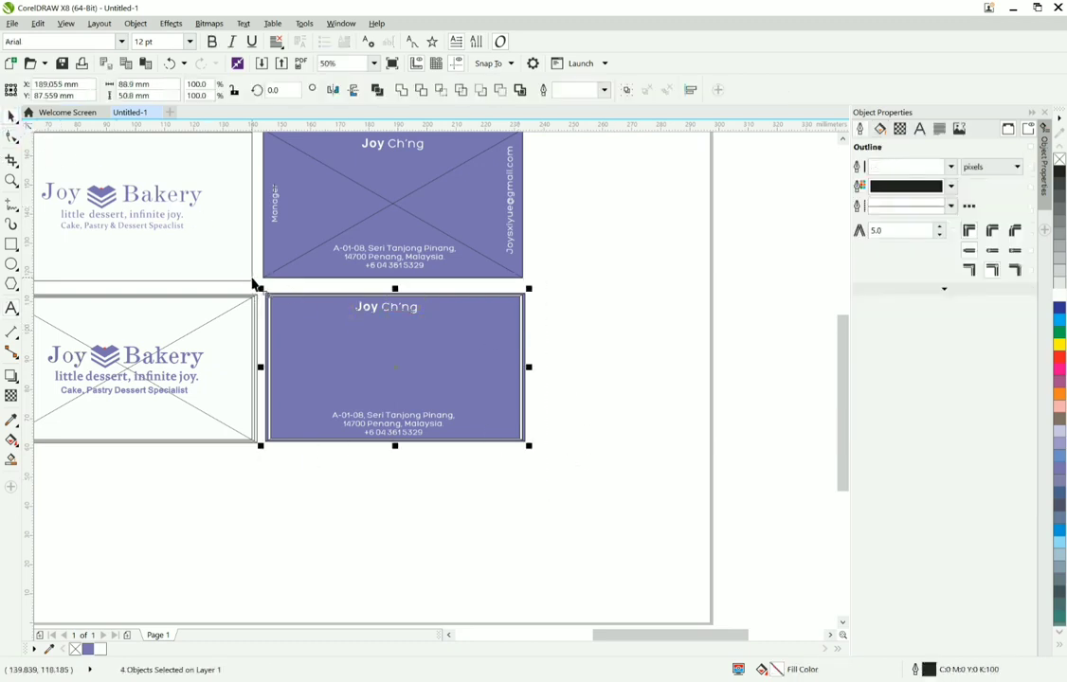
{"action": "left_click", "coordinate": [599, 269]}
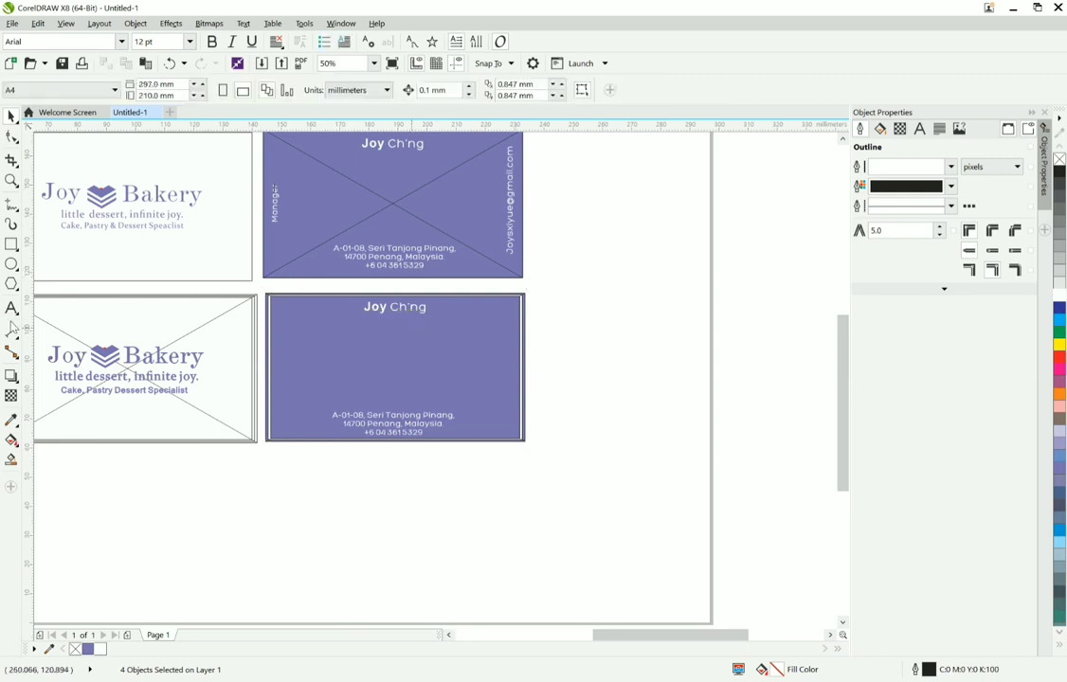
Step: Copy the contact's e-mail from the upper purple card and place it as vertical text along the right edge of the lower card
{"action": "left_click", "coordinate": [11, 309]}
{"action": "left_click_drag", "start_coordinate": [512, 251], "coordinate": [509, 140]}
{"action": "left_click", "coordinate": [506, 137]}
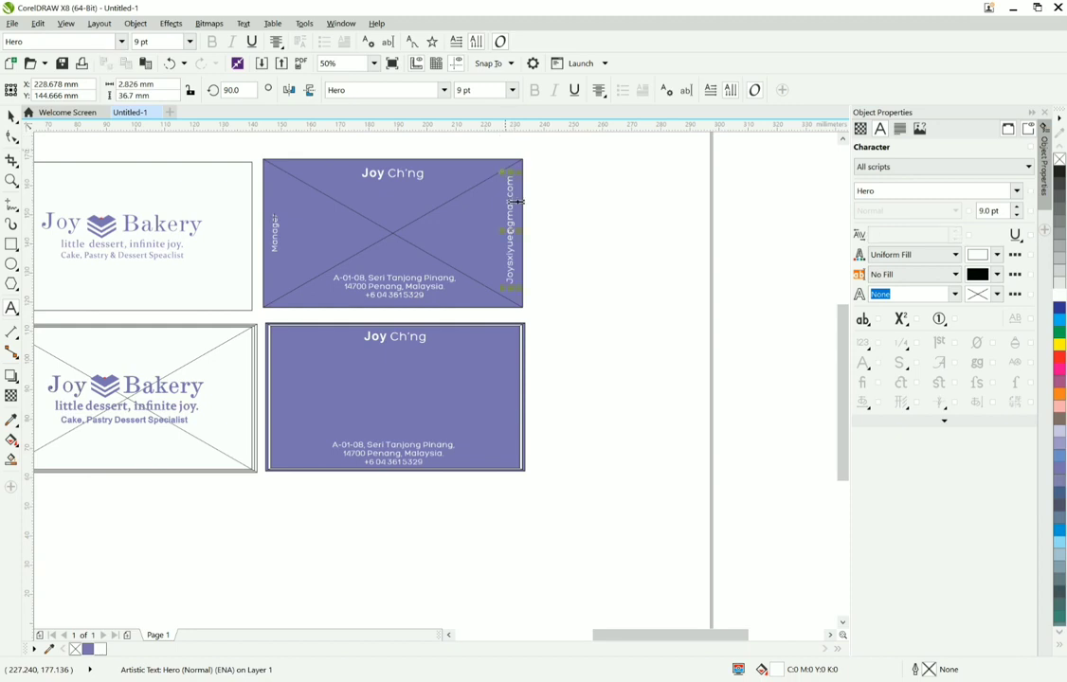
{"action": "key", "text": "ctrl+v"}
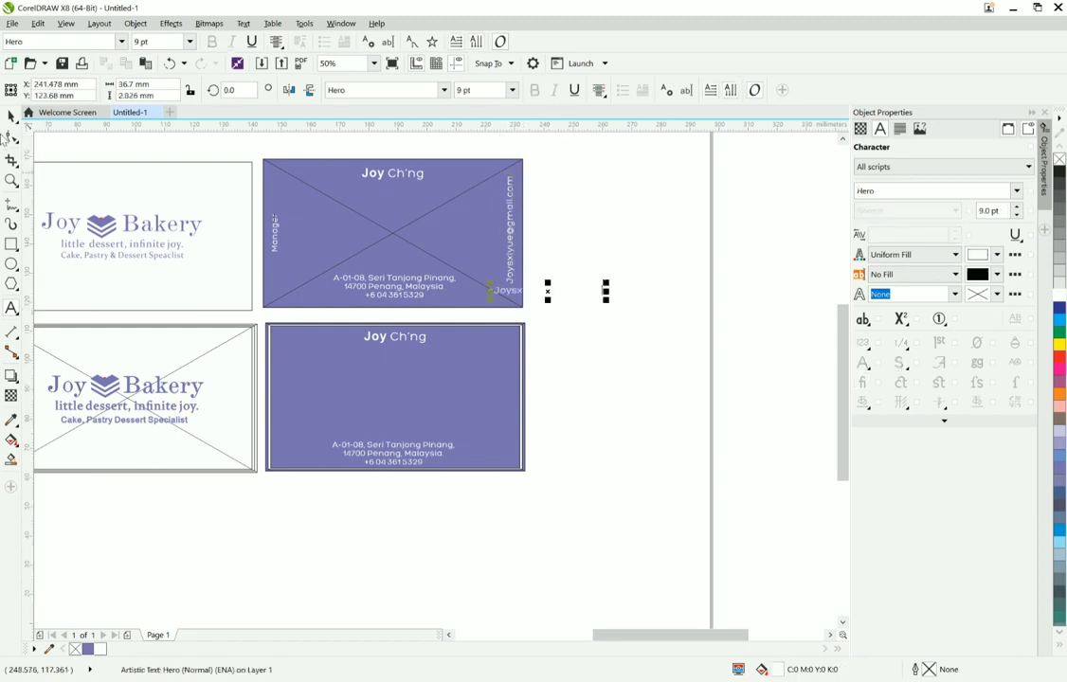
{"action": "left_click", "coordinate": [731, 92]}
{"action": "left_click_drag", "start_coordinate": [548, 285], "coordinate": [508, 389]}
Step: Flip the vertical e-mail text so it reads from bottom to top, and centre it vertically on the card
{"action": "scroll", "coordinate": [494, 403], "scroll_direction": "up", "scroll_amount": 2}
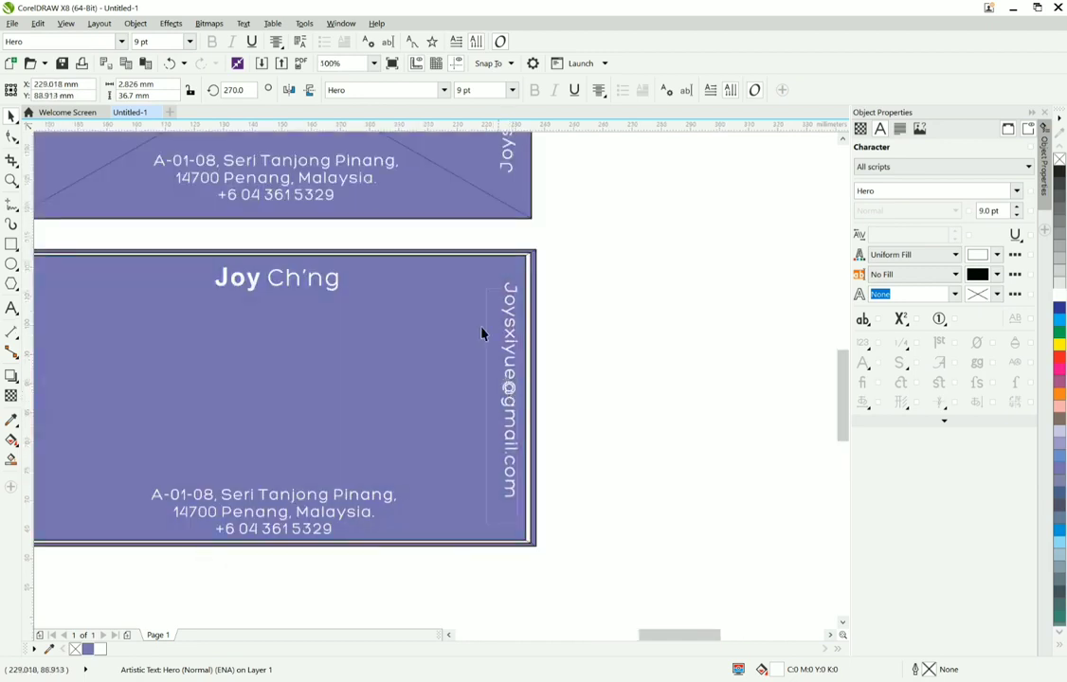
{"action": "left_click", "coordinate": [289, 90]}
{"action": "left_click", "coordinate": [309, 90]}
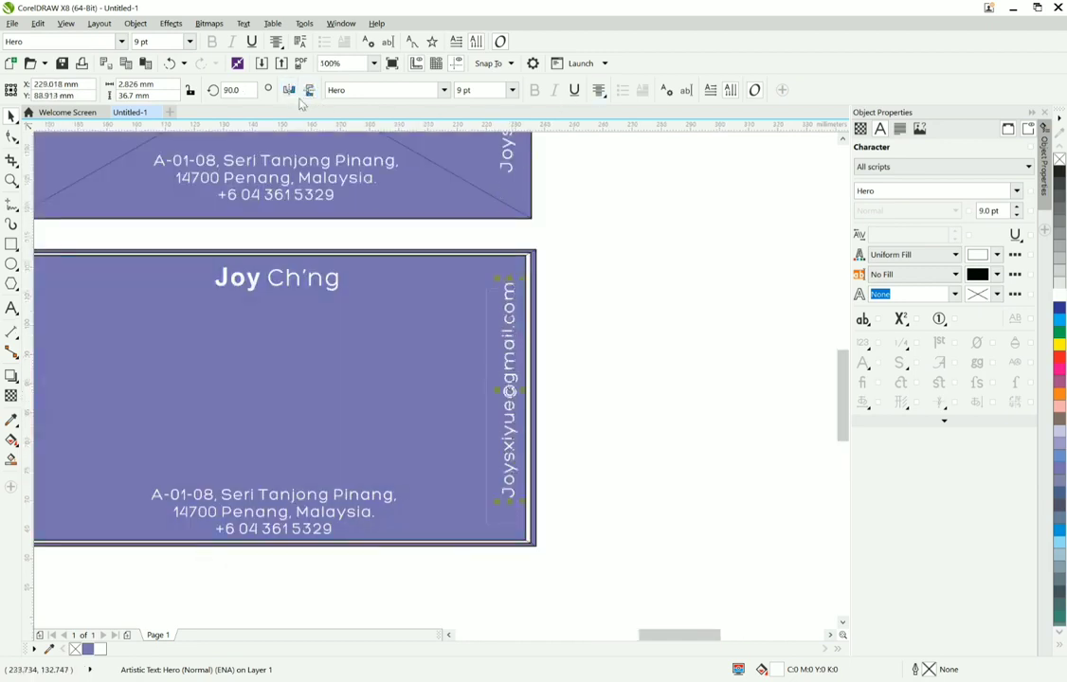
{"action": "left_click", "coordinate": [410, 446], "text": "shift"}
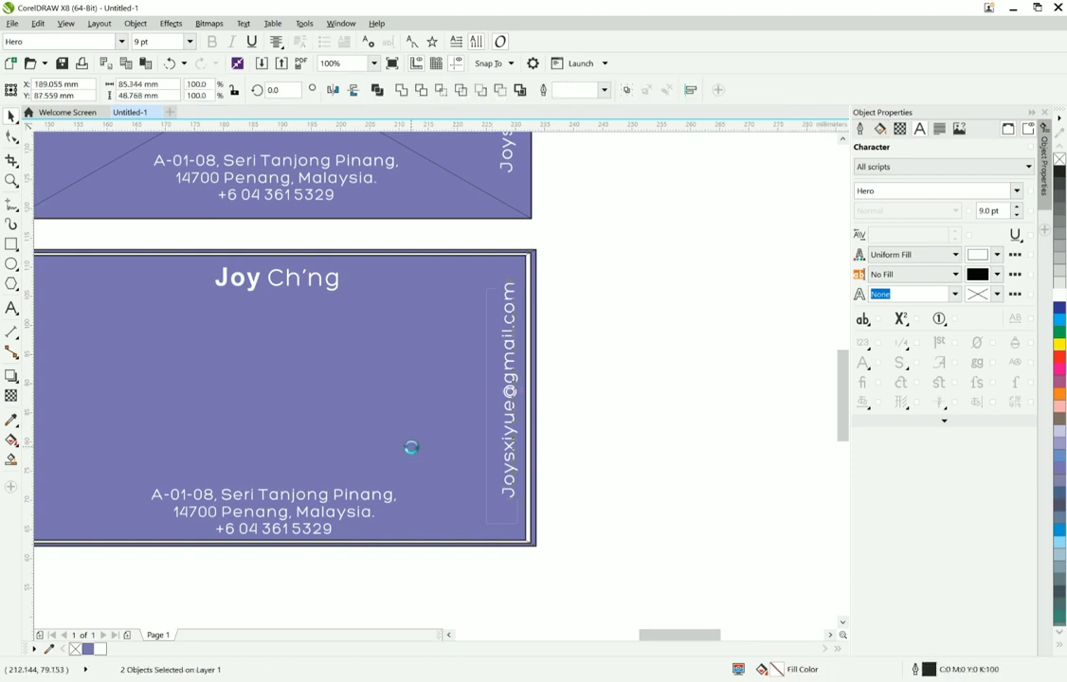
{"action": "left_click", "coordinate": [531, 386]}
Step: Fill the middle 87.122 × 49.784 mm rectangle of the lower purple card with the document purple and deselect it
{"action": "scroll", "coordinate": [531, 386], "scroll_direction": "up", "scroll_amount": 3}
{"action": "scroll", "coordinate": [530, 384], "scroll_direction": "down", "scroll_amount": 3}
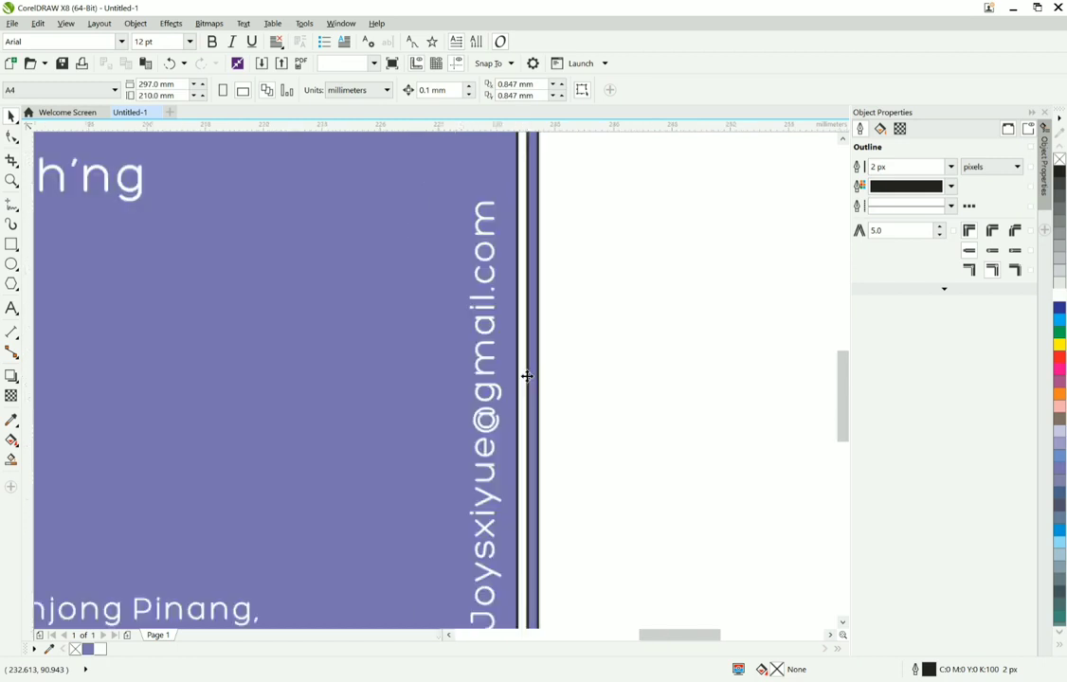
{"action": "left_click", "coordinate": [527, 377]}
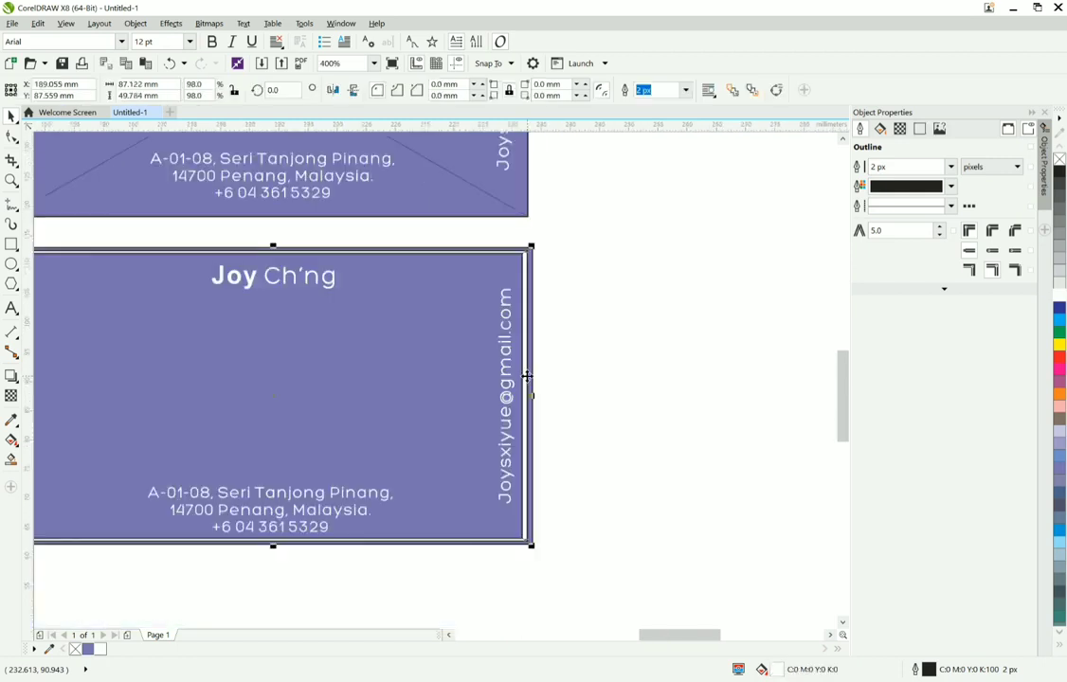
{"action": "double_click", "coordinate": [88, 650]}
{"action": "left_click", "coordinate": [597, 514]}
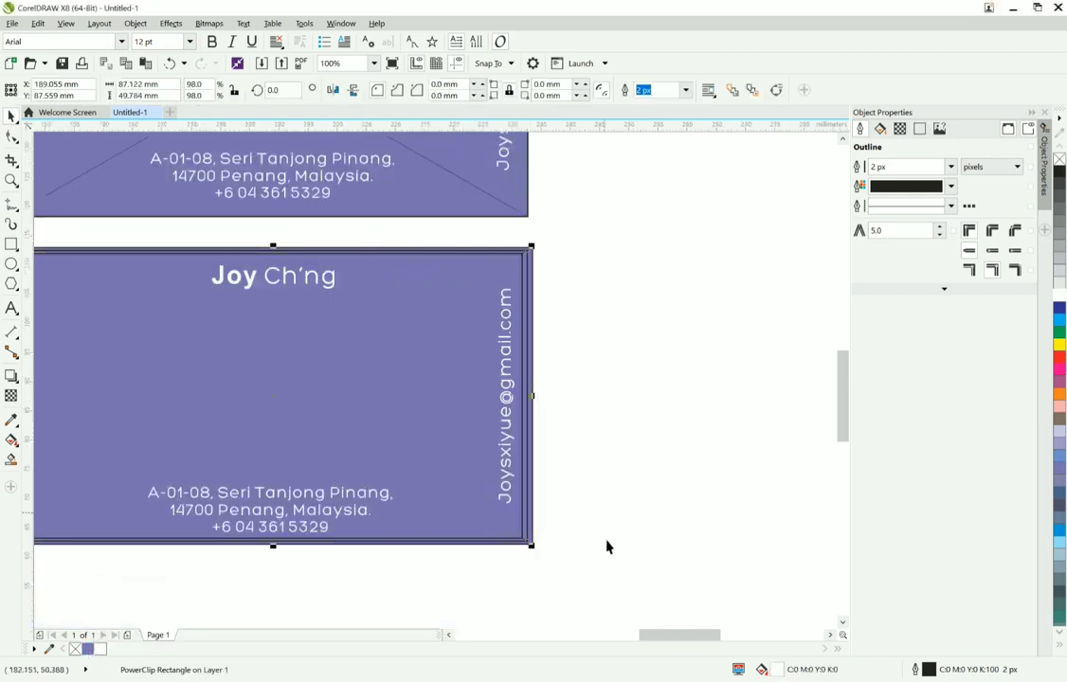
Step: Copy the vertical "Manager" text to the left edge of the lower purple card and centre it vertically on the card
{"action": "scroll", "coordinate": [604, 540], "scroll_direction": "down", "scroll_amount": 4}
{"action": "scroll", "coordinate": [517, 556], "scroll_direction": "up", "scroll_amount": 2}
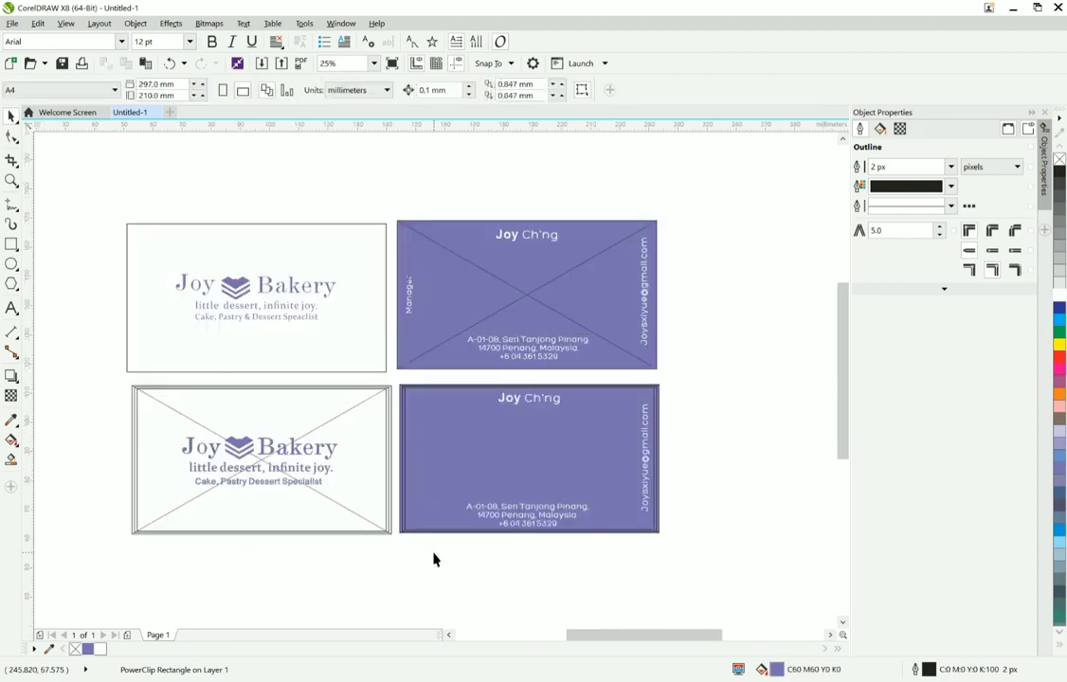
{"action": "left_click", "coordinate": [408, 300]}
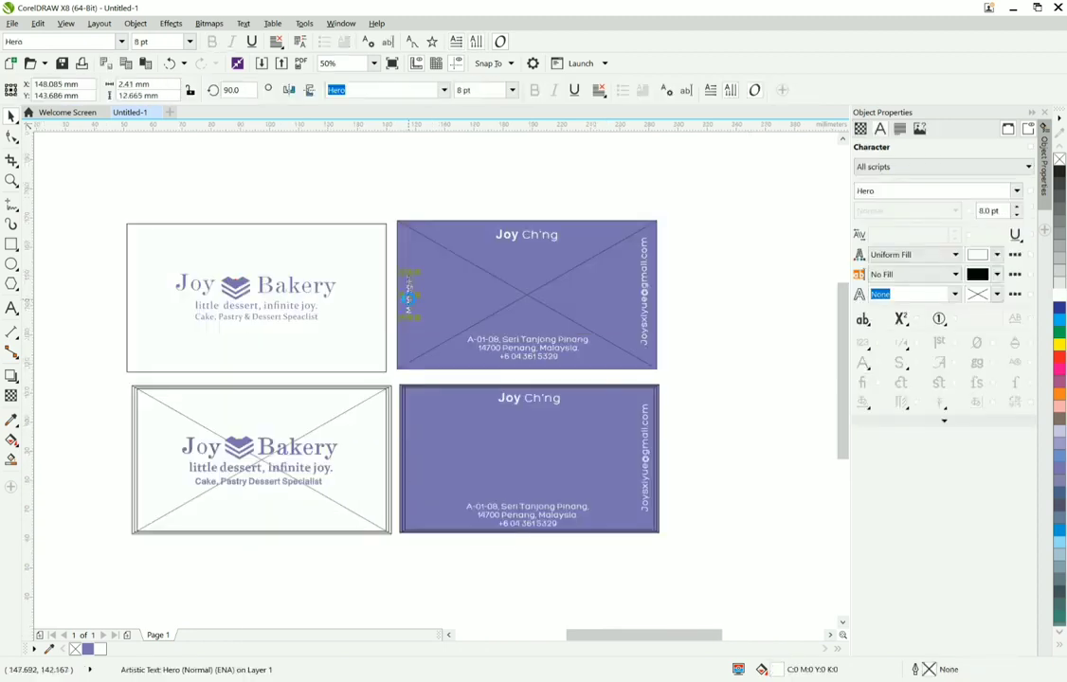
{"action": "left_click_drag", "start_coordinate": [408, 299], "coordinate": [417, 474]}
{"action": "left_click", "coordinate": [590, 474], "text": "shift"}
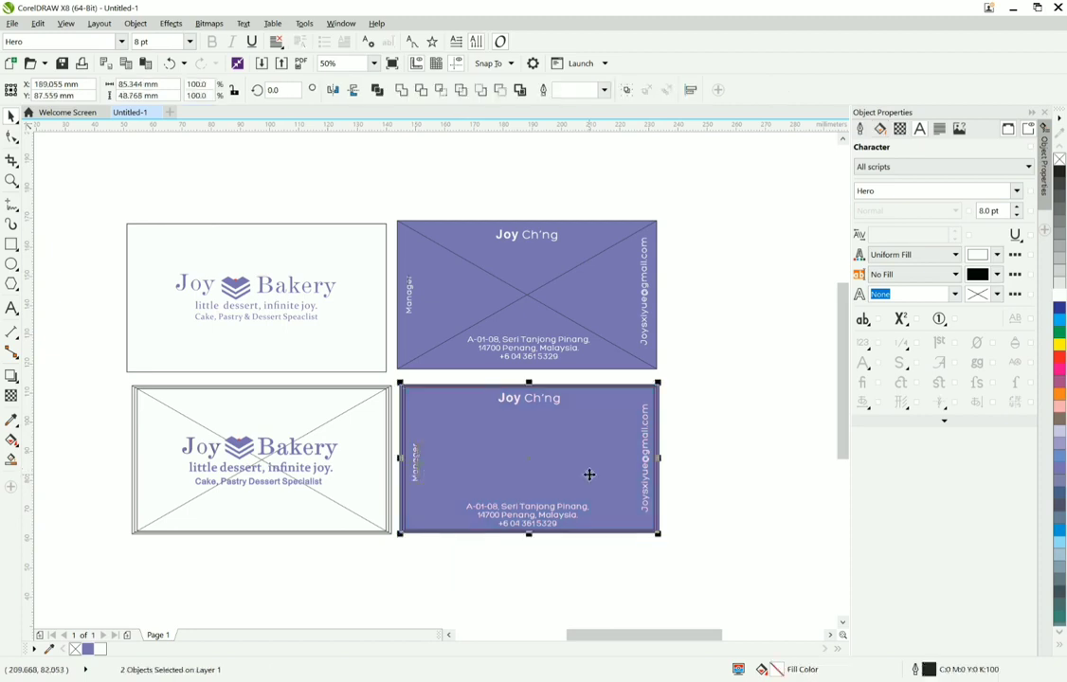
{"action": "scroll", "coordinate": [589, 474], "scroll_direction": "down", "scroll_amount": 1}
{"action": "left_click", "coordinate": [682, 463]}
{"action": "scroll", "coordinate": [596, 489], "scroll_direction": "up", "scroll_amount": 1}
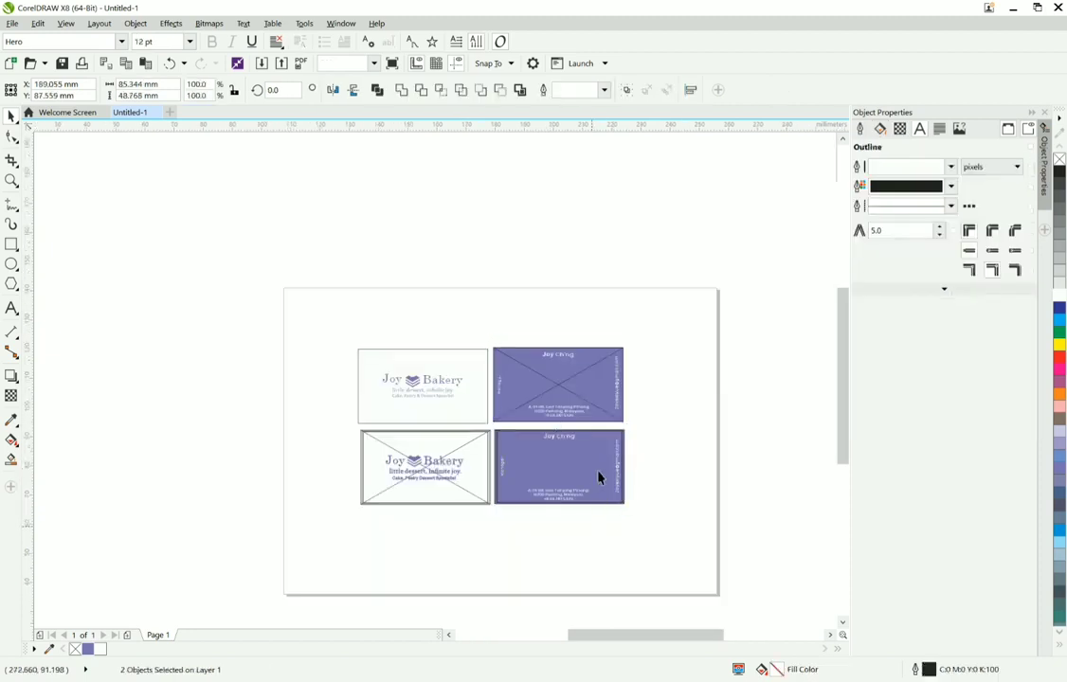
{"action": "left_click", "coordinate": [597, 471]}
{"action": "key", "text": "Delete"}
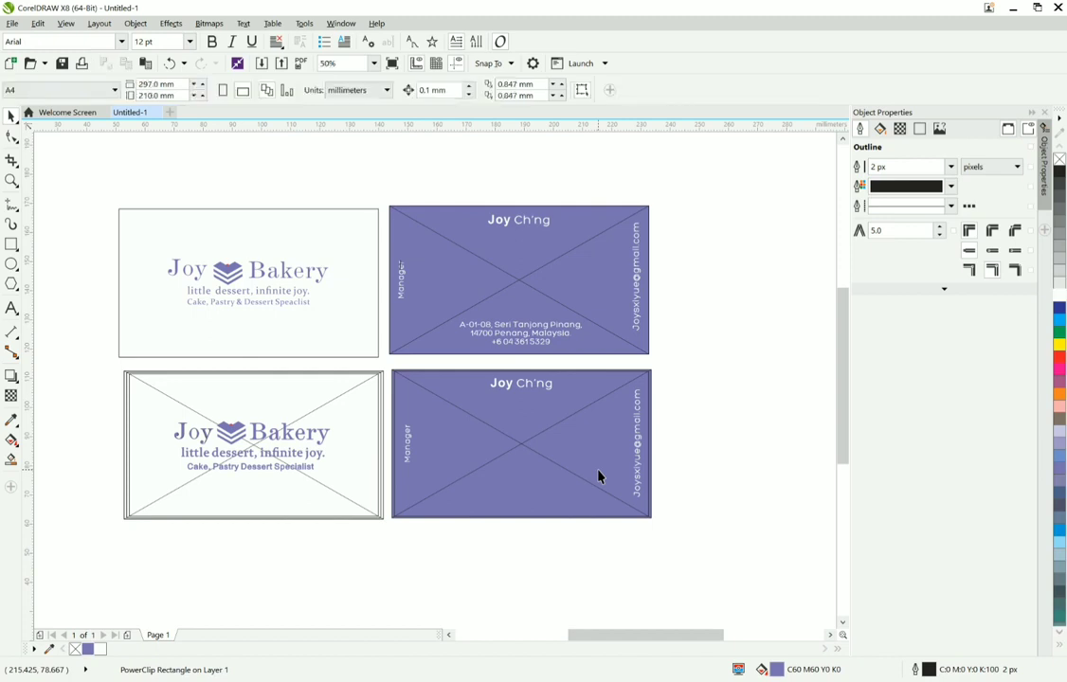
{"action": "key", "text": "ctrl+z"}
Step: Extract the address text from the innermost rectangle's PowerClip and delete the two inner rectangles, keeping only the outer card rectangle
{"action": "right_click", "coordinate": [597, 470]}
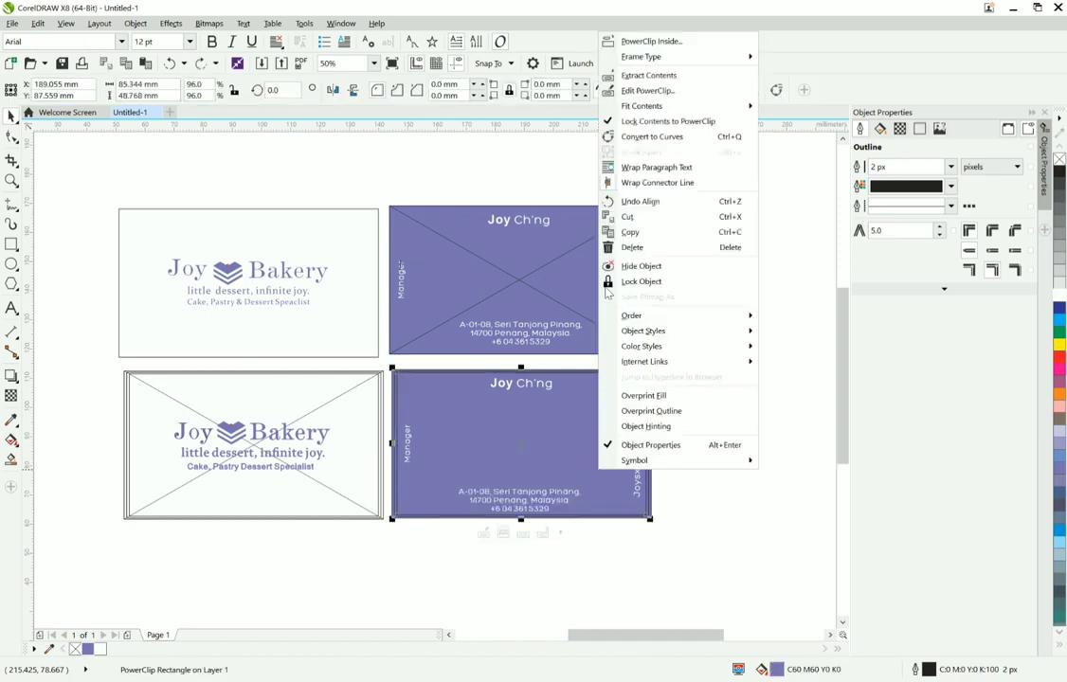
{"action": "left_click", "coordinate": [652, 75]}
{"action": "left_click", "coordinate": [575, 465]}
{"action": "key", "text": "Delete"}
{"action": "left_click", "coordinate": [575, 465]}
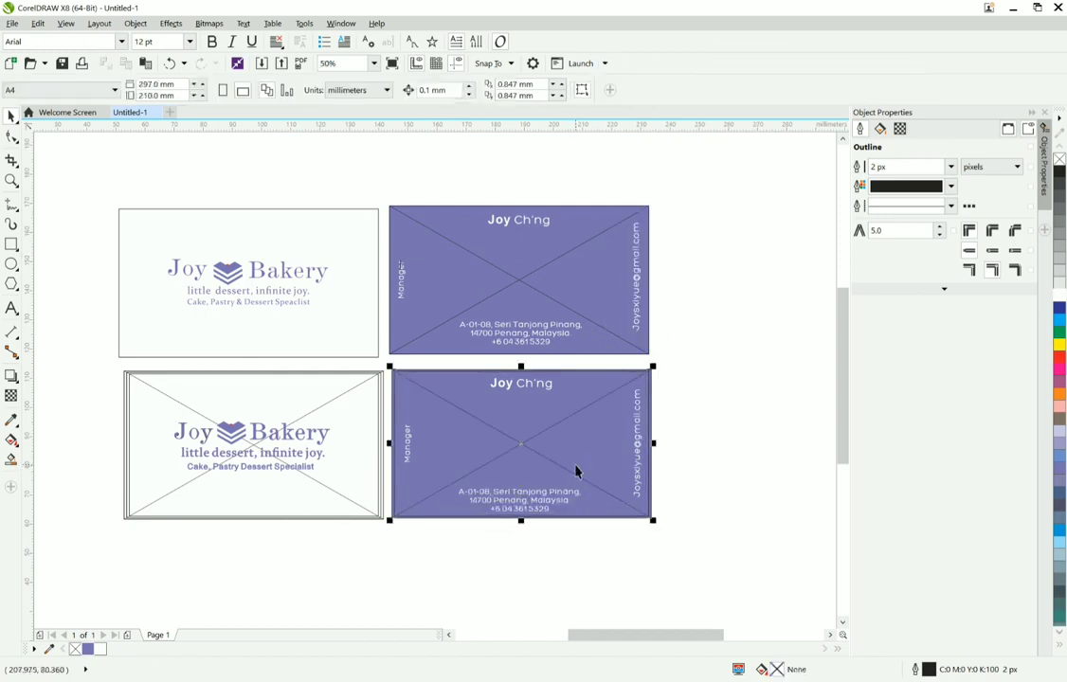
{"action": "key", "text": "Delete"}
{"action": "left_click", "coordinate": [575, 465]}
{"action": "key", "text": "Delete"}
Step: Insert the block digit in front of the unit number at the start of the lower card's address text
{"action": "scroll", "coordinate": [499, 523], "scroll_direction": "up", "scroll_amount": 2}
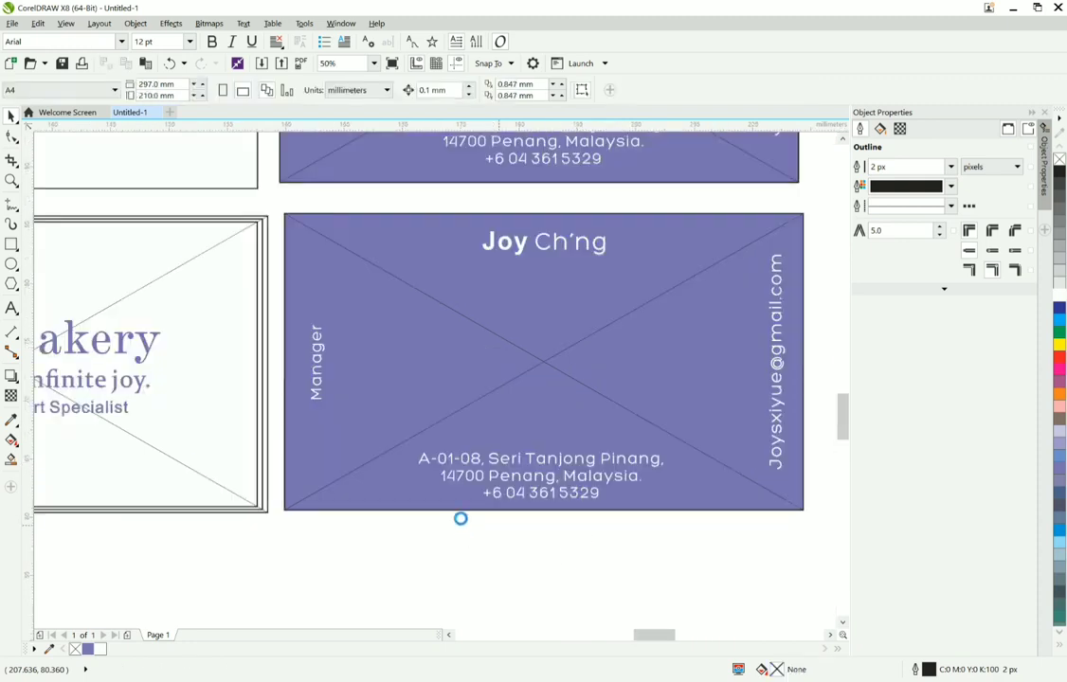
{"action": "left_click", "coordinate": [12, 309]}
{"action": "left_click", "coordinate": [379, 389]}
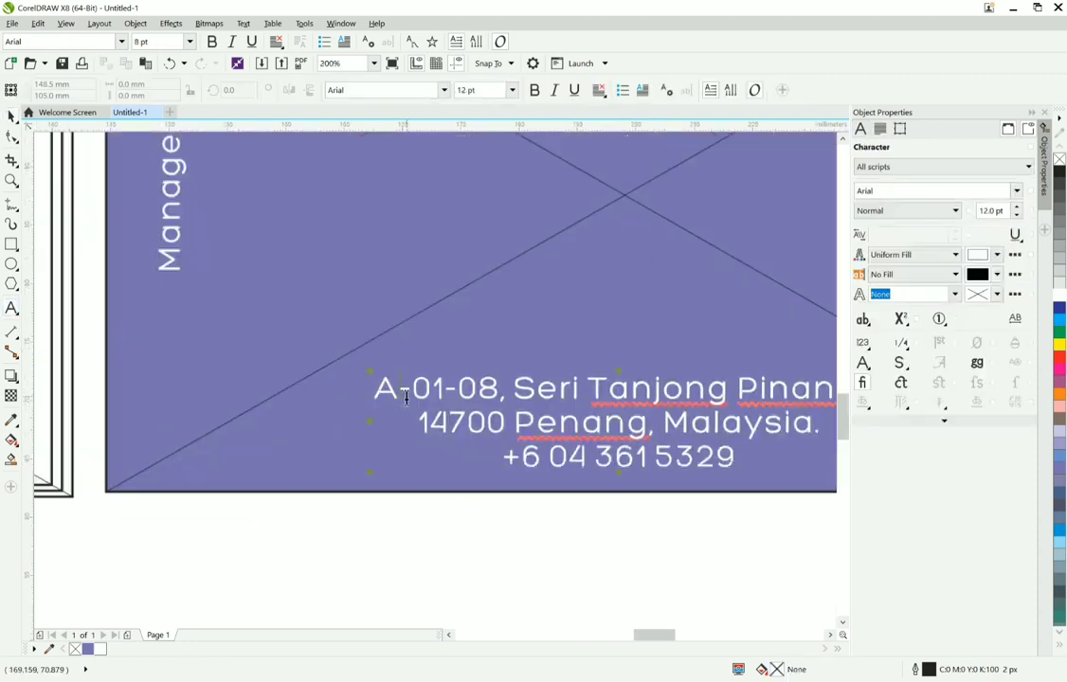
{"action": "type", "text": "6"}
{"action": "scroll", "coordinate": [402, 398], "scroll_direction": "down", "scroll_amount": 5}
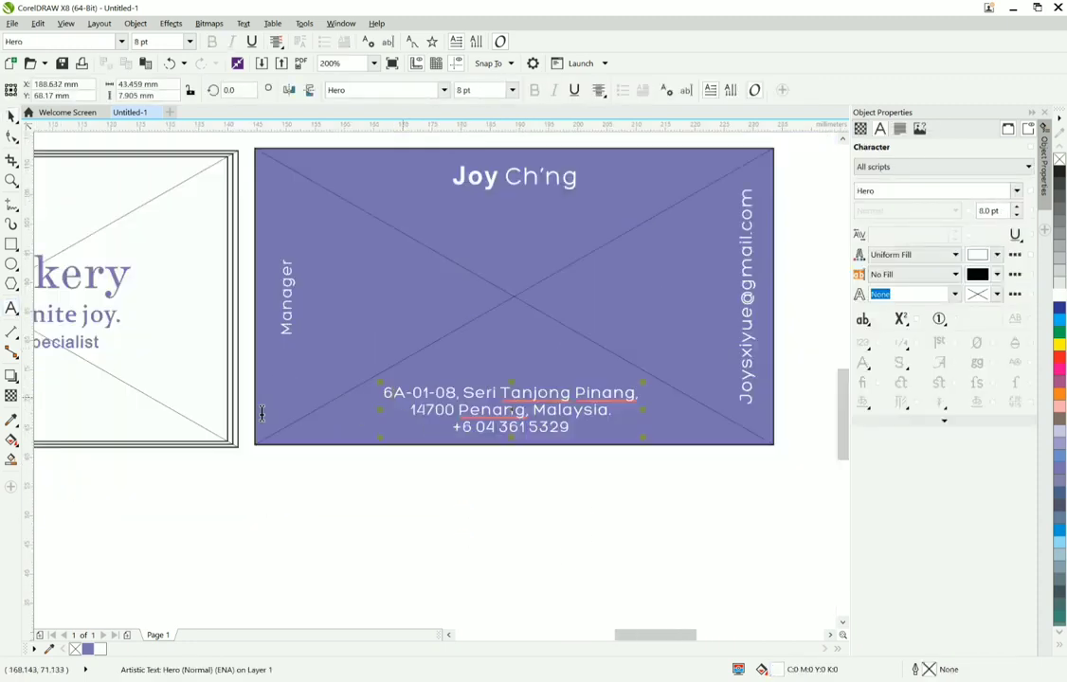
Step: Replace the phone number after the +6 prefix in the lower card's address text with the new phone number and deselect the text
{"action": "scroll", "coordinate": [213, 346], "scroll_direction": "up", "scroll_amount": 3}
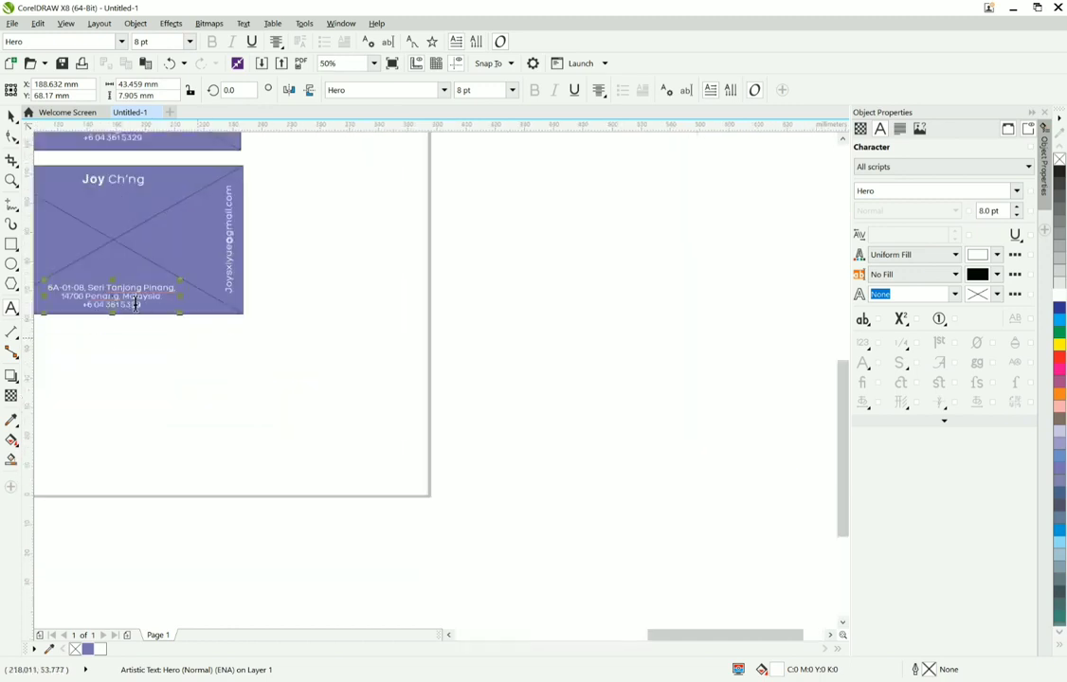
{"action": "left_click", "coordinate": [95, 305]}
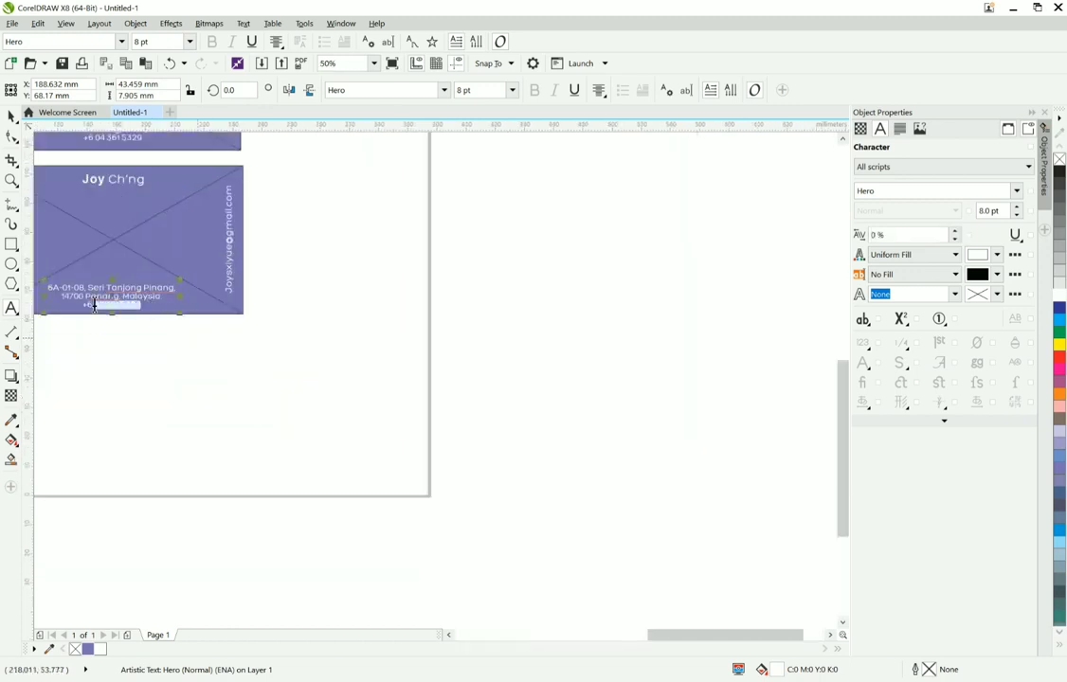
{"action": "scroll", "coordinate": [111, 305], "scroll_direction": "up", "scroll_amount": 3}
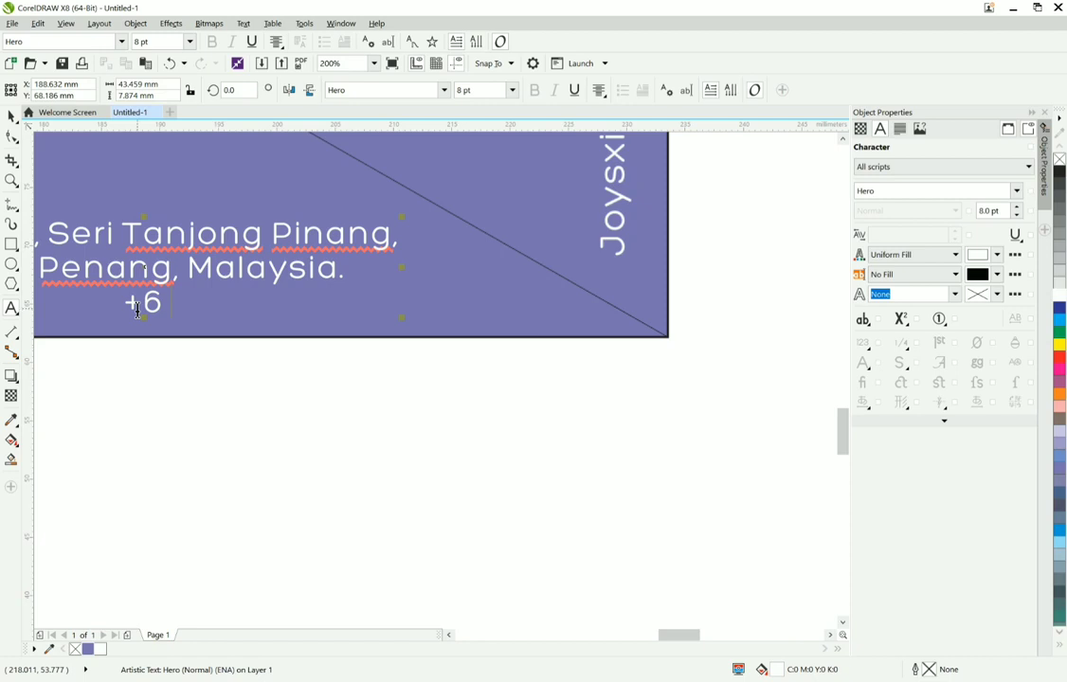
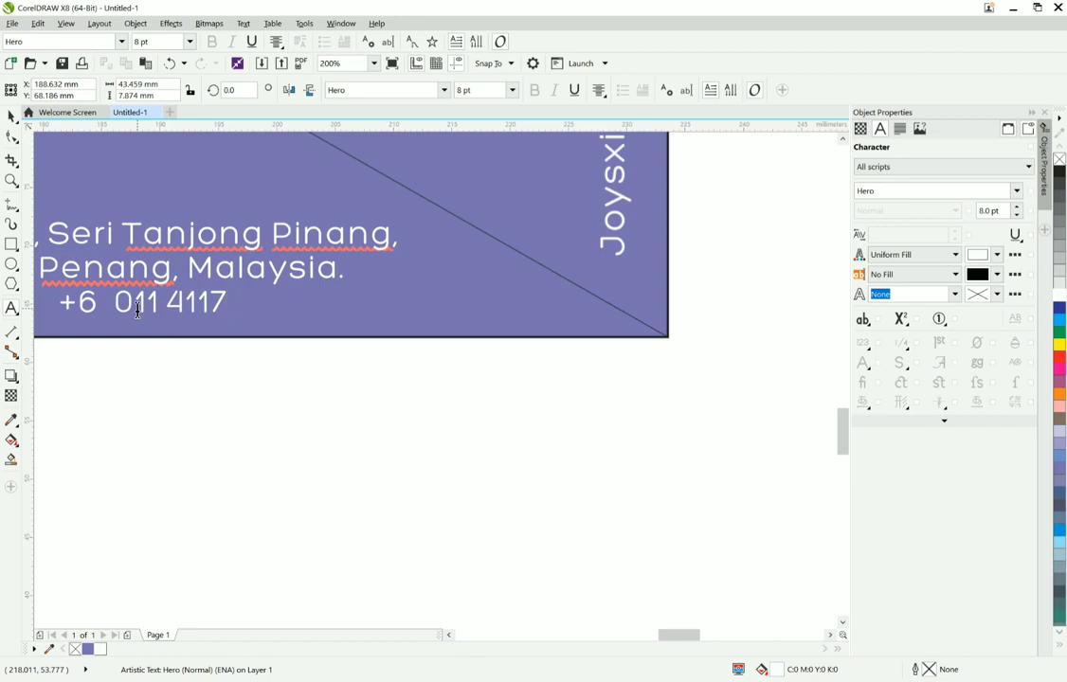
{"action": "scroll", "coordinate": [138, 310], "scroll_direction": "down", "scroll_amount": 4}
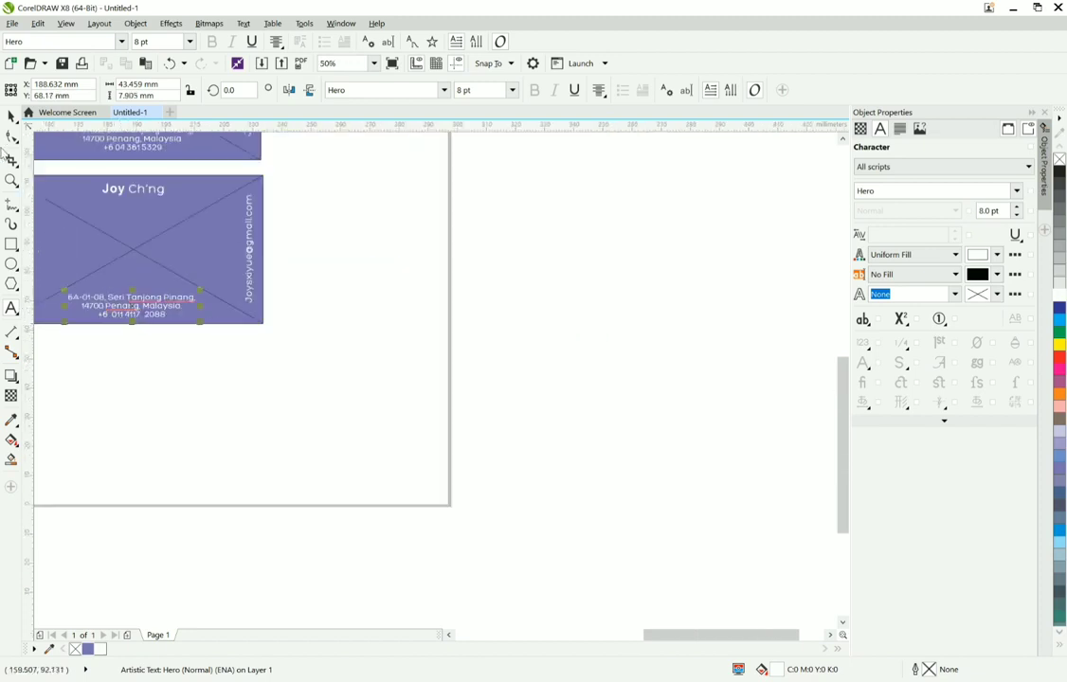
{"action": "scroll", "coordinate": [337, 366], "scroll_direction": "down", "scroll_amount": 2}
{"action": "left_click", "coordinate": [334, 367]}
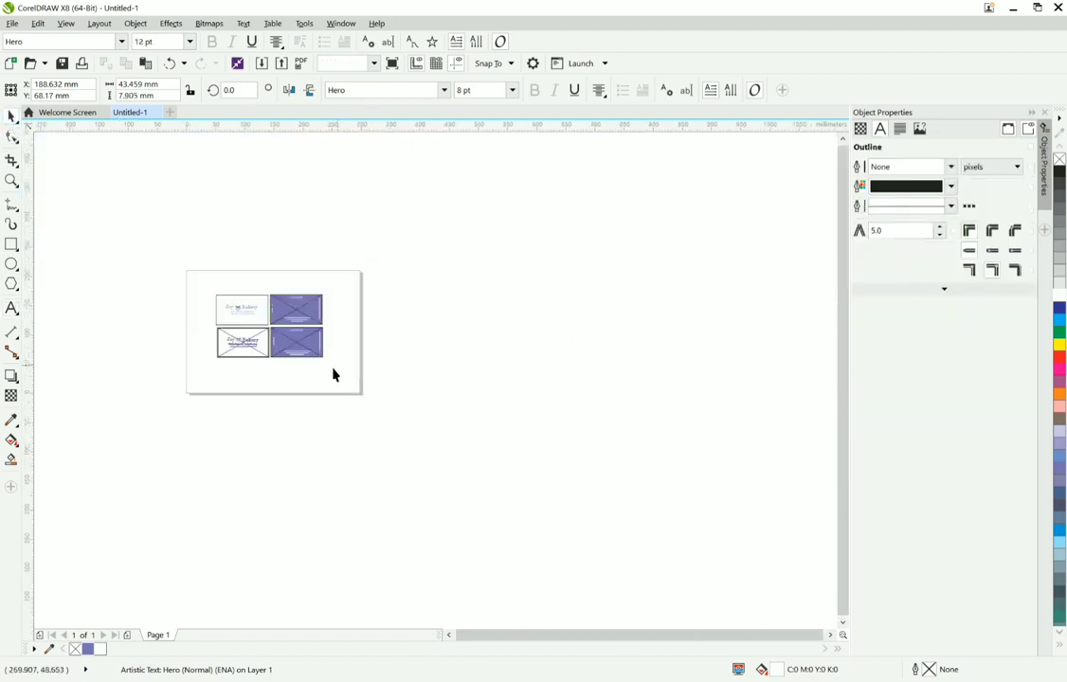
Step: Select the four white contact text objects and place them inside the lower purple card with PowerClip Inside
{"action": "scroll", "coordinate": [334, 365], "scroll_direction": "up", "scroll_amount": 1}
{"action": "left_click_drag", "start_coordinate": [337, 364], "coordinate": [178, 276]}
{"action": "right_click", "coordinate": [246, 273]}
{"action": "left_click", "coordinate": [282, 283]}
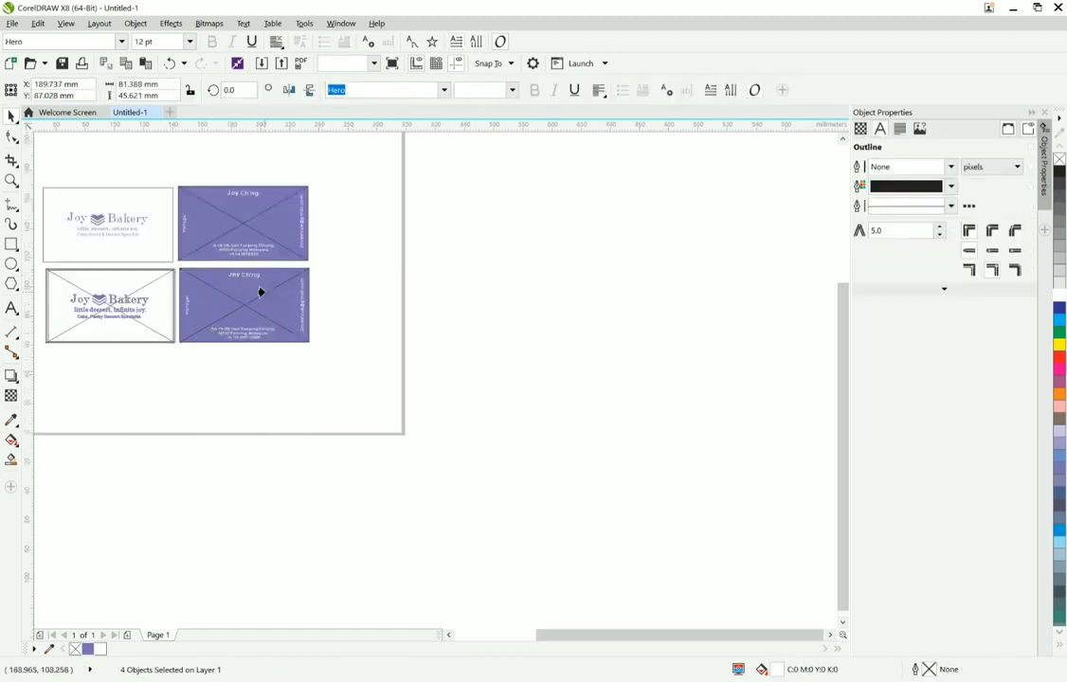
{"action": "left_click", "coordinate": [102, 319]}
{"action": "scroll", "coordinate": [105, 319], "scroll_direction": "up", "scroll_amount": 1}
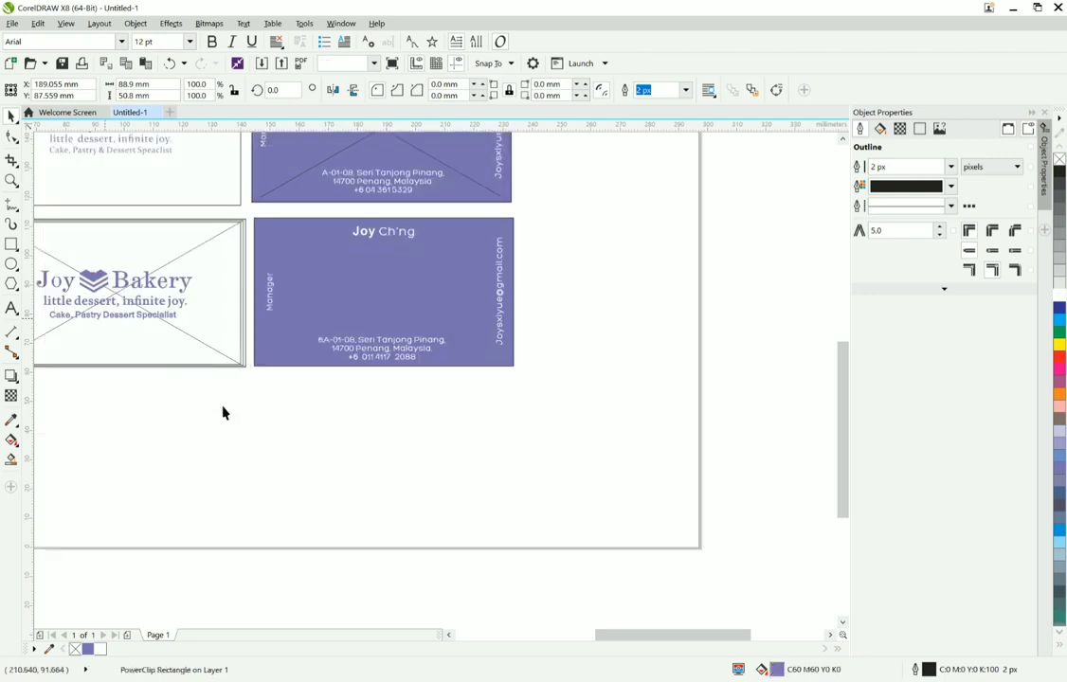
Step: Select the lower logo with its two text lines and place it inside the innermost front card rectangle with PowerClip Inside
{"action": "left_click_drag", "start_coordinate": [222, 406], "coordinate": [61, 261]}
{"action": "scroll", "coordinate": [186, 293], "scroll_direction": "up", "scroll_amount": 1}
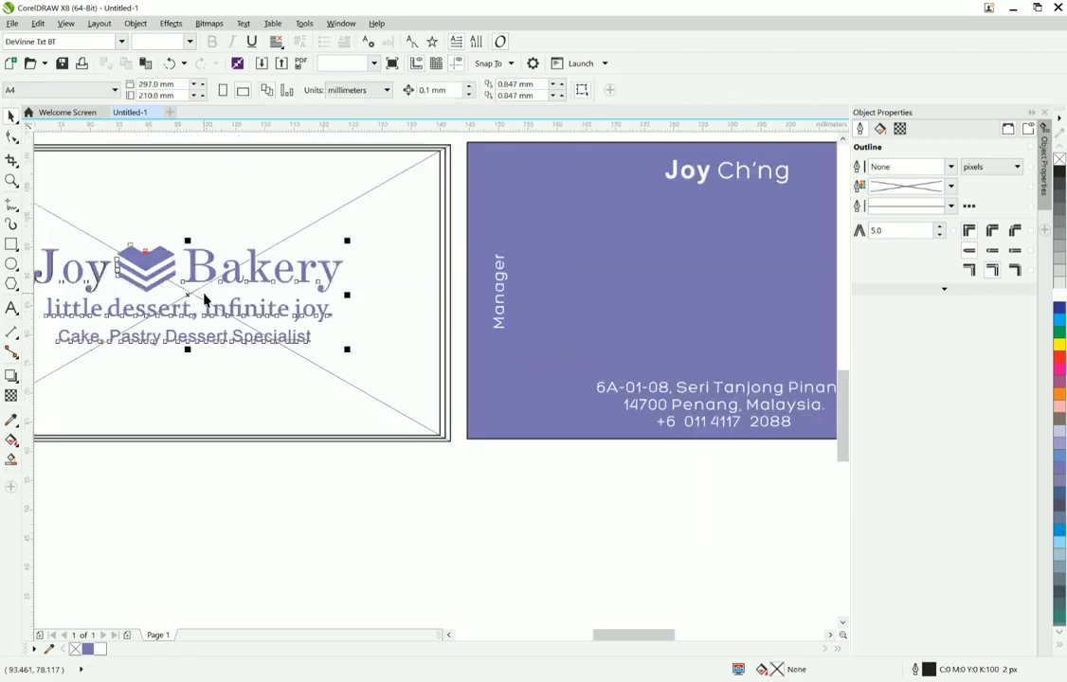
{"action": "right_click", "coordinate": [187, 293]}
{"action": "left_click", "coordinate": [226, 253]}
{"action": "left_click", "coordinate": [447, 364]}
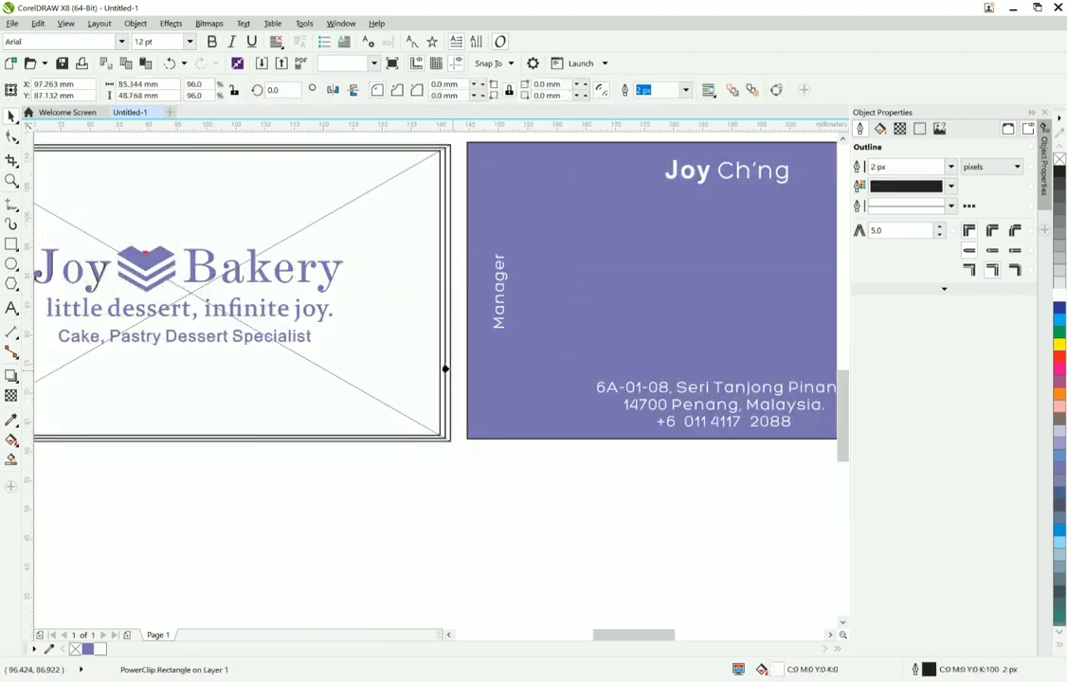
{"action": "scroll", "coordinate": [447, 365], "scroll_direction": "down", "scroll_amount": 2}
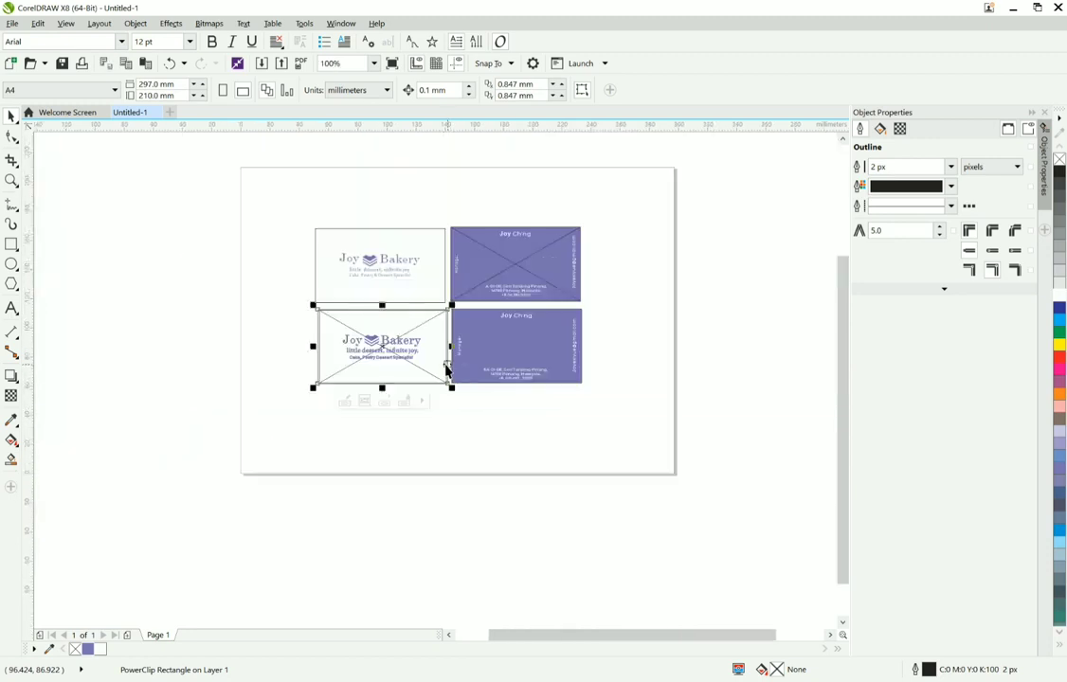
Step: Try to move the front card's PowerClip rectangles into the free space below the logo
{"action": "left_click", "coordinate": [401, 395]}
{"action": "left_click", "coordinate": [393, 369]}
{"action": "left_click_drag", "start_coordinate": [394, 368], "coordinate": [387, 447]}
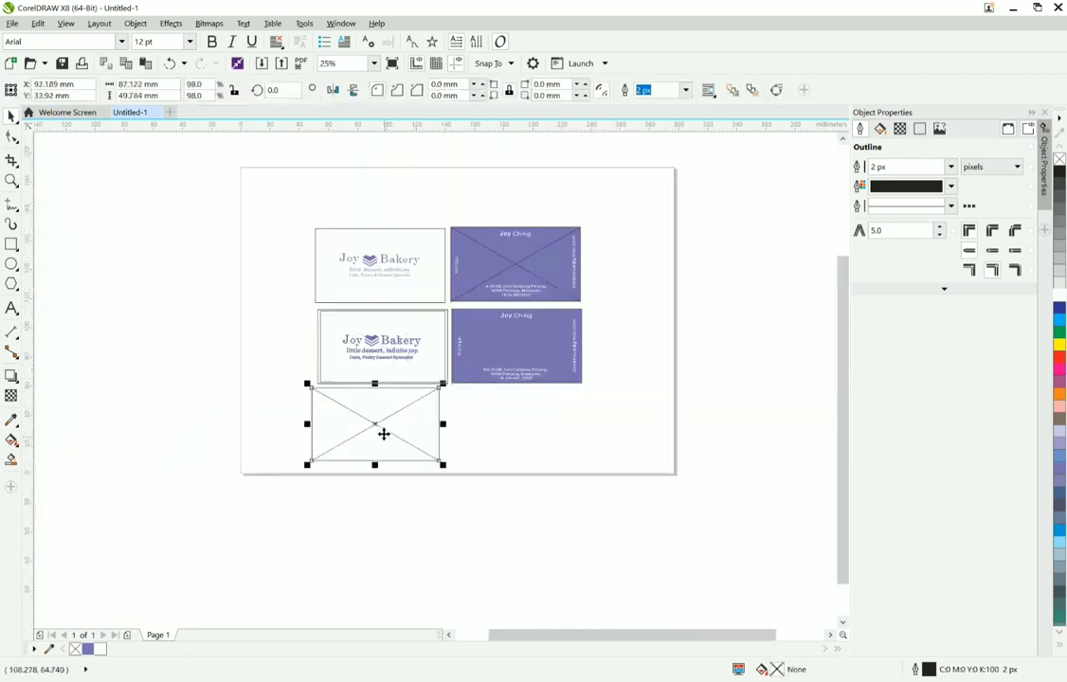
{"action": "left_click", "coordinate": [401, 365]}
{"action": "left_click_drag", "start_coordinate": [398, 361], "coordinate": [376, 424]}
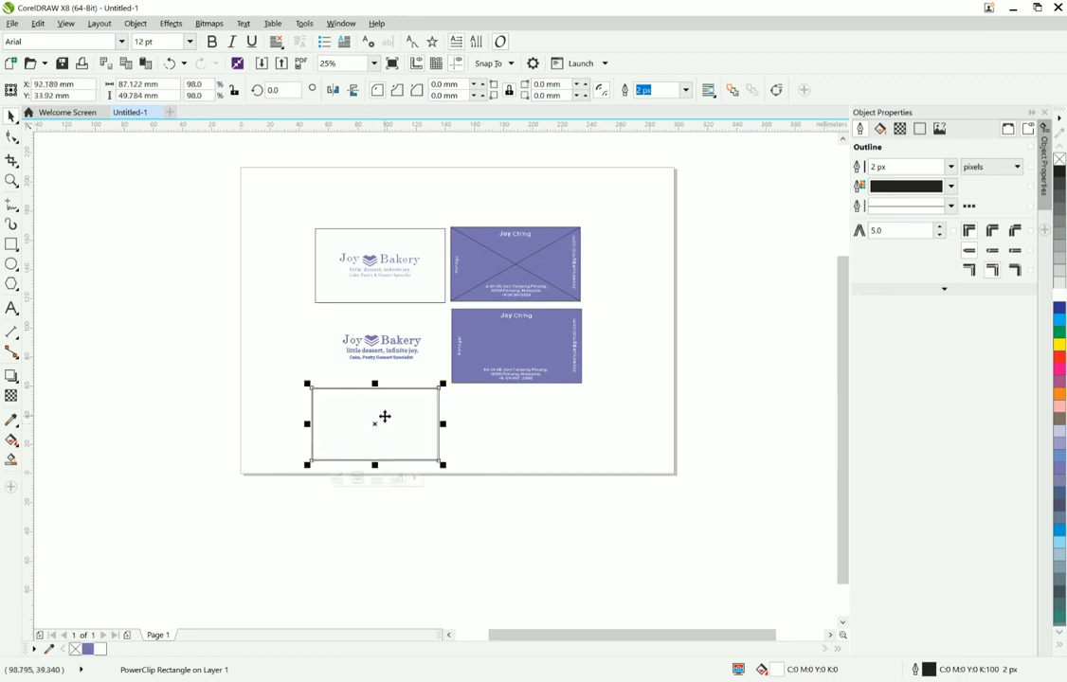
Step: Undo the rectangle moves and the PowerClip placements of the logo and the contact text
{"action": "key", "text": "ctrl+z"}
{"action": "key", "text": "ctrl+z"}
{"action": "key", "text": "ctrl+z"}
{"action": "key", "text": "ctrl+z"}
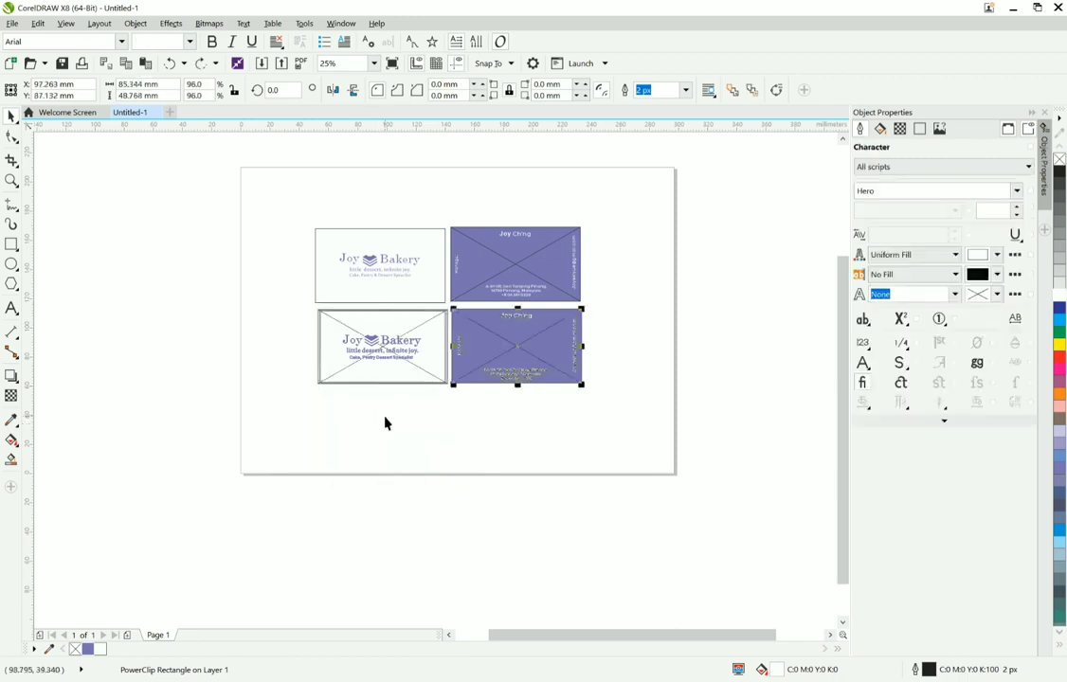
{"action": "key", "text": "ctrl+a"}
Step: Place the innermost rectangle of the lower front card inside the middle rectangle with PowerClip Inside
{"action": "scroll", "coordinate": [423, 379], "scroll_direction": "up", "scroll_amount": 5}
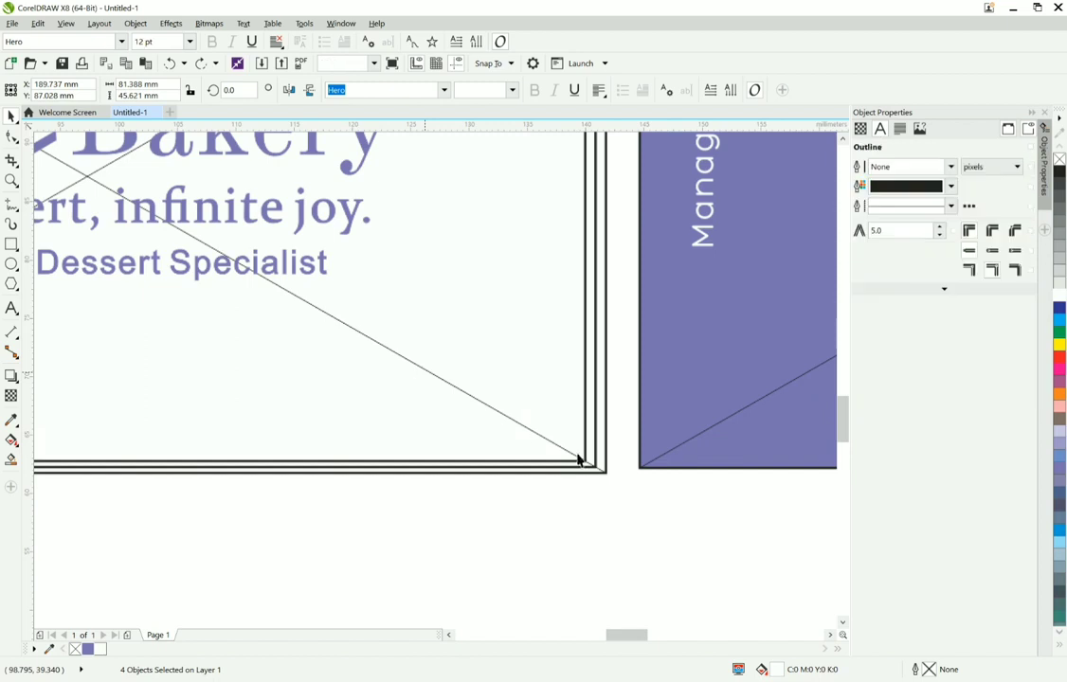
{"action": "left_click", "coordinate": [578, 456]}
{"action": "right_click", "coordinate": [578, 454]}
{"action": "right_click", "coordinate": [579, 444]}
{"action": "left_click", "coordinate": [623, 166]}
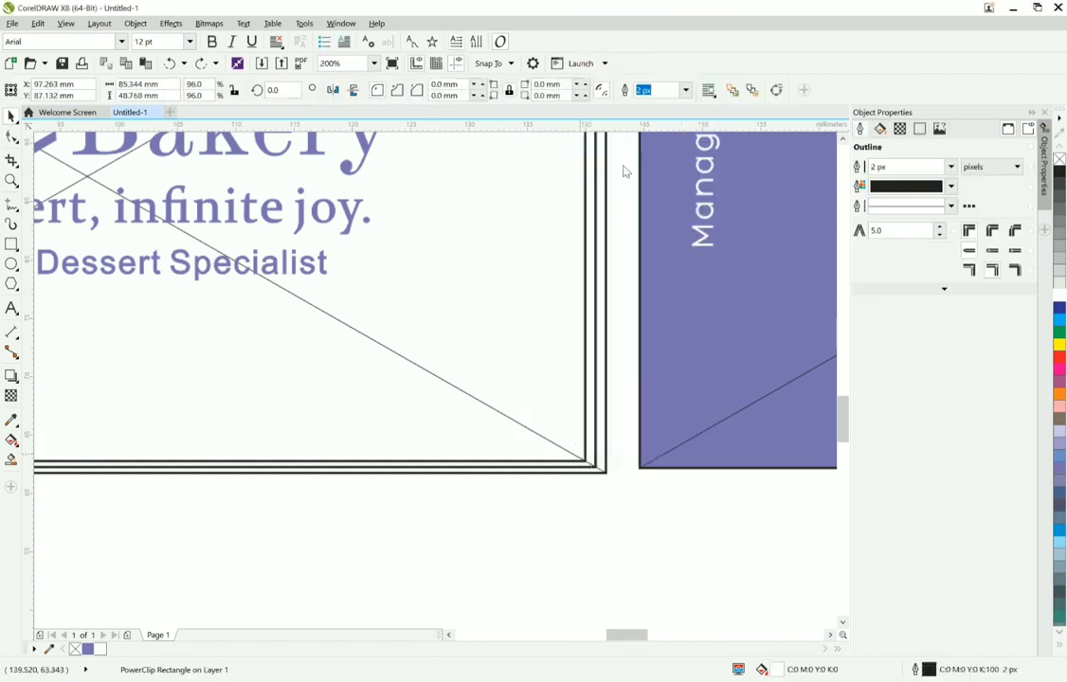
{"action": "left_click", "coordinate": [589, 407]}
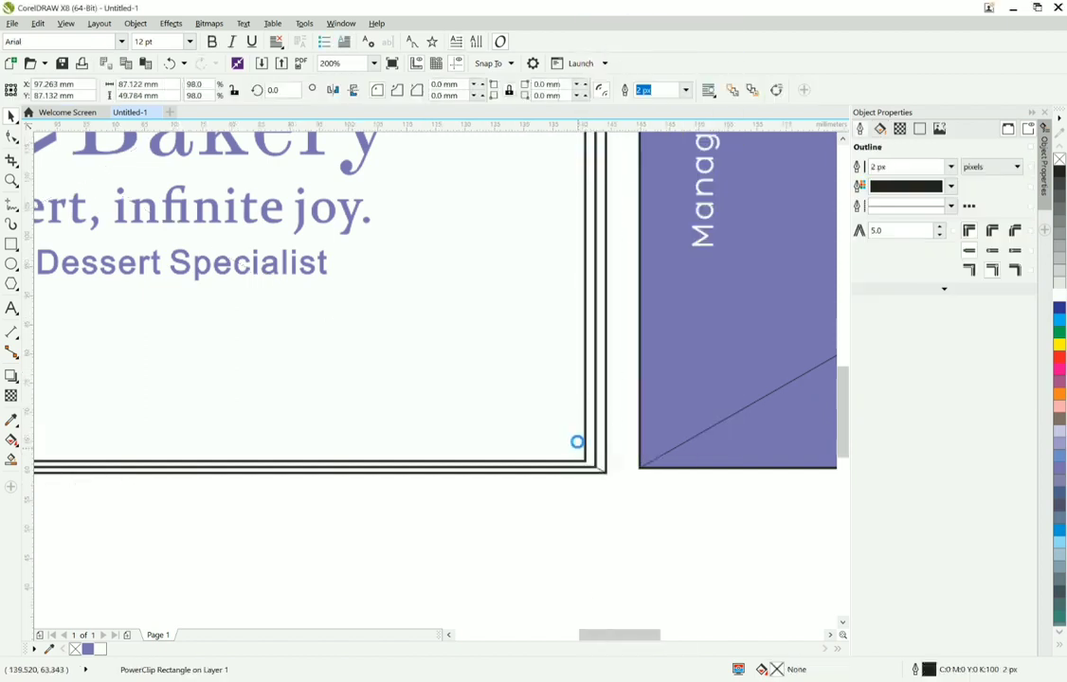
Step: Move the nested inner rectangles below the lower front card and place a copy of the card's outer rectangle over them
{"action": "scroll", "coordinate": [576, 443], "scroll_direction": "down", "scroll_amount": 2}
{"action": "left_click", "coordinate": [472, 433]}
{"action": "scroll", "coordinate": [472, 427], "scroll_direction": "down", "scroll_amount": 1}
{"action": "scroll", "coordinate": [471, 426], "scroll_direction": "down", "scroll_amount": 2}
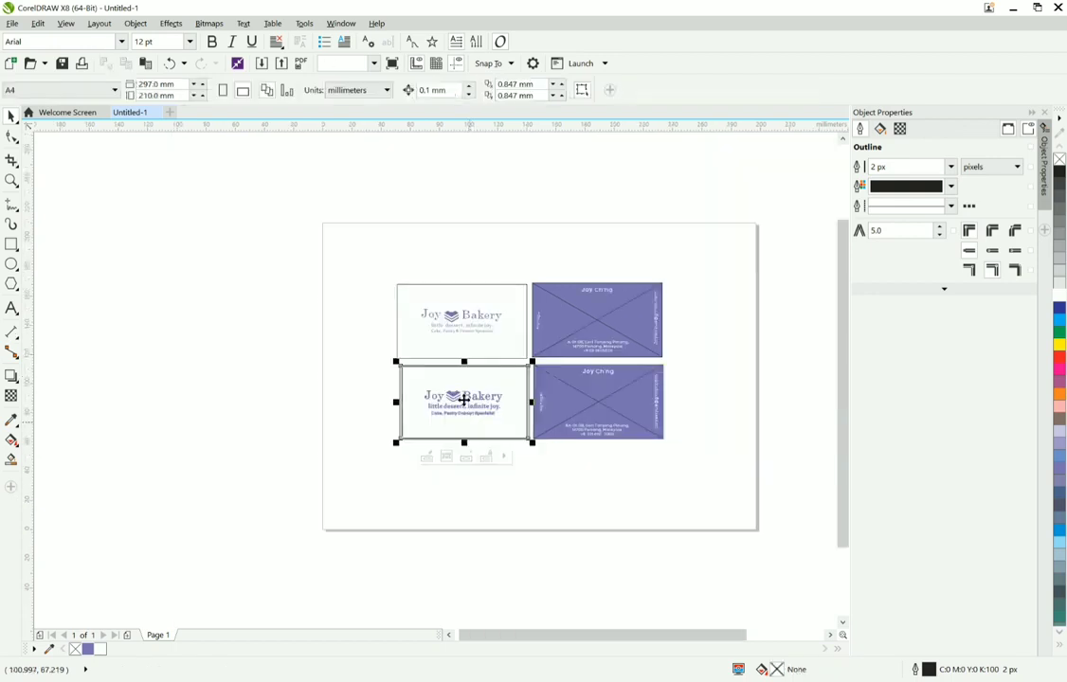
{"action": "left_click_drag", "start_coordinate": [464, 398], "coordinate": [462, 479]}
{"action": "left_click", "coordinate": [500, 402]}
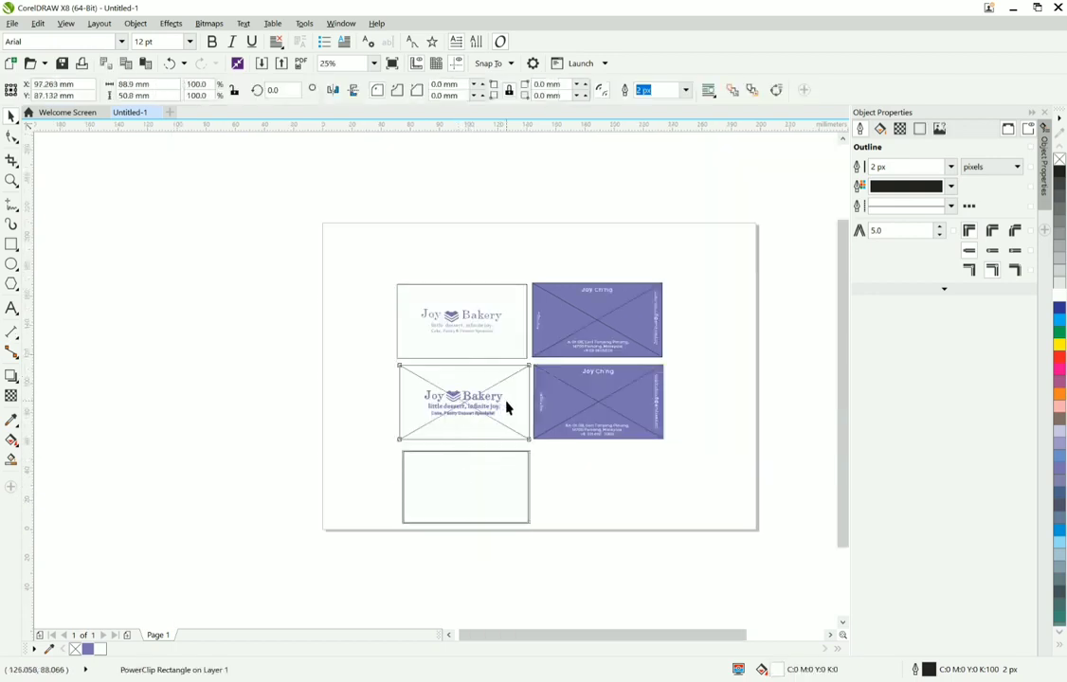
{"action": "left_click_drag", "start_coordinate": [362, 380], "coordinate": [508, 509]}
{"action": "left_click", "coordinate": [479, 442]}
{"action": "scroll", "coordinate": [505, 500], "scroll_direction": "up", "scroll_amount": 1}
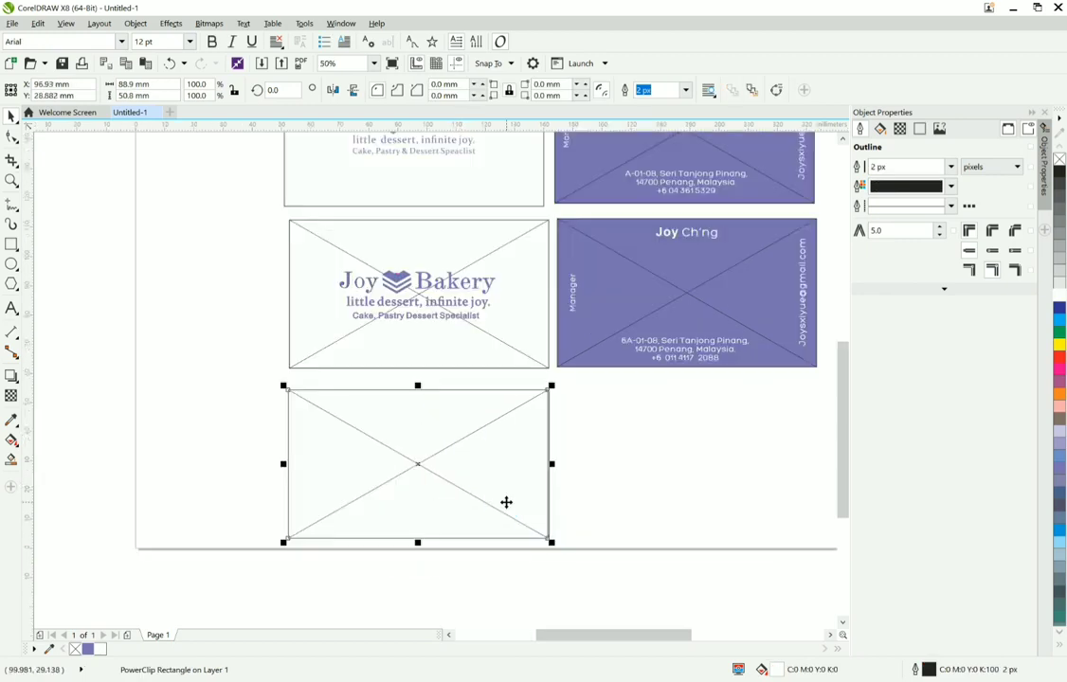
Step: Send the copied outer rectangle behind the nested rectangles and align them on their centres
{"action": "right_click", "coordinate": [506, 501]}
{"action": "mouse_move", "coordinate": [550, 347]}
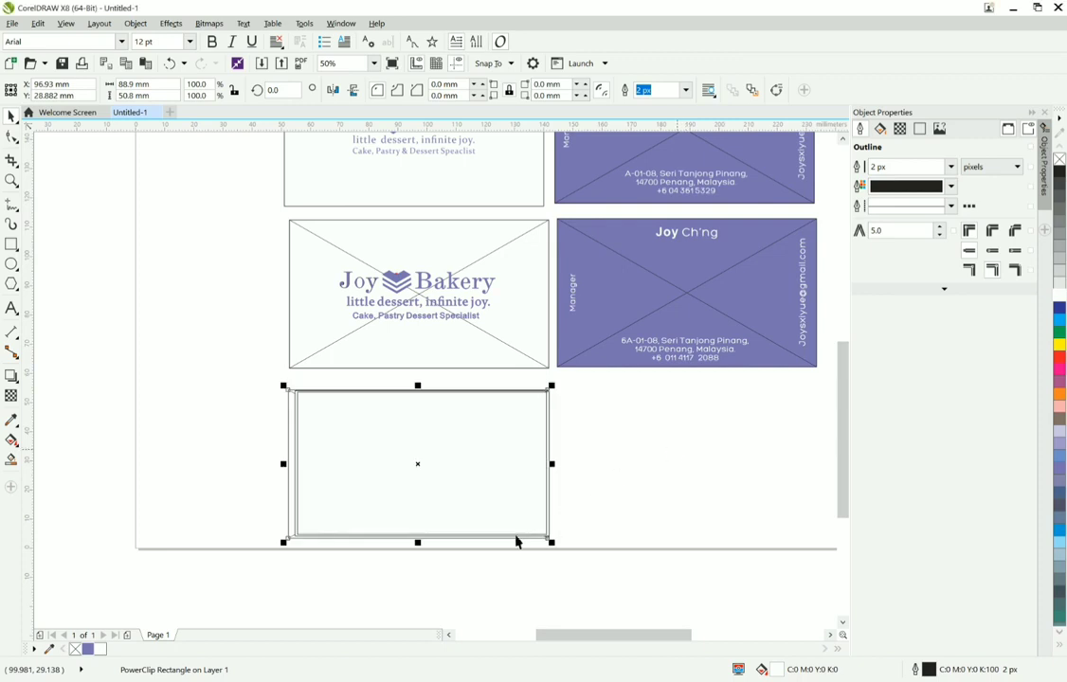
{"action": "left_click_drag", "start_coordinate": [567, 559], "coordinate": [265, 371]}
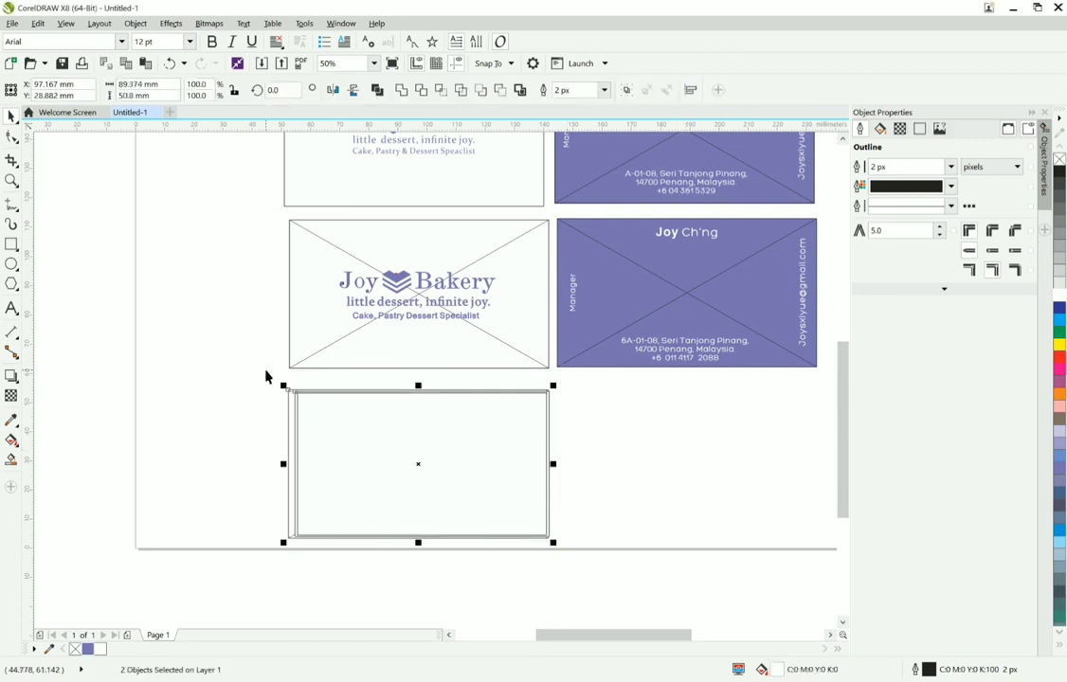
{"action": "left_click", "coordinate": [567, 530]}
Step: Place the 98% nested rectangle inside the copied outer rectangle with PowerClip Inside
{"action": "scroll", "coordinate": [566, 530], "scroll_direction": "up", "scroll_amount": 2}
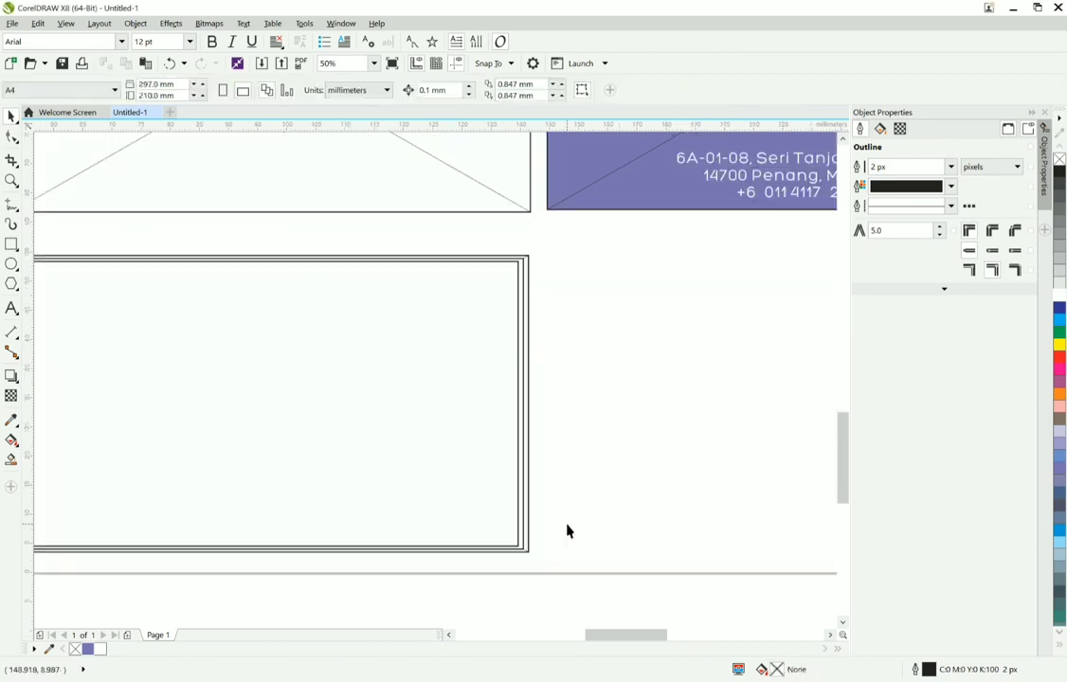
{"action": "scroll", "coordinate": [512, 527], "scroll_direction": "up", "scroll_amount": 3}
{"action": "right_click", "coordinate": [522, 523]}
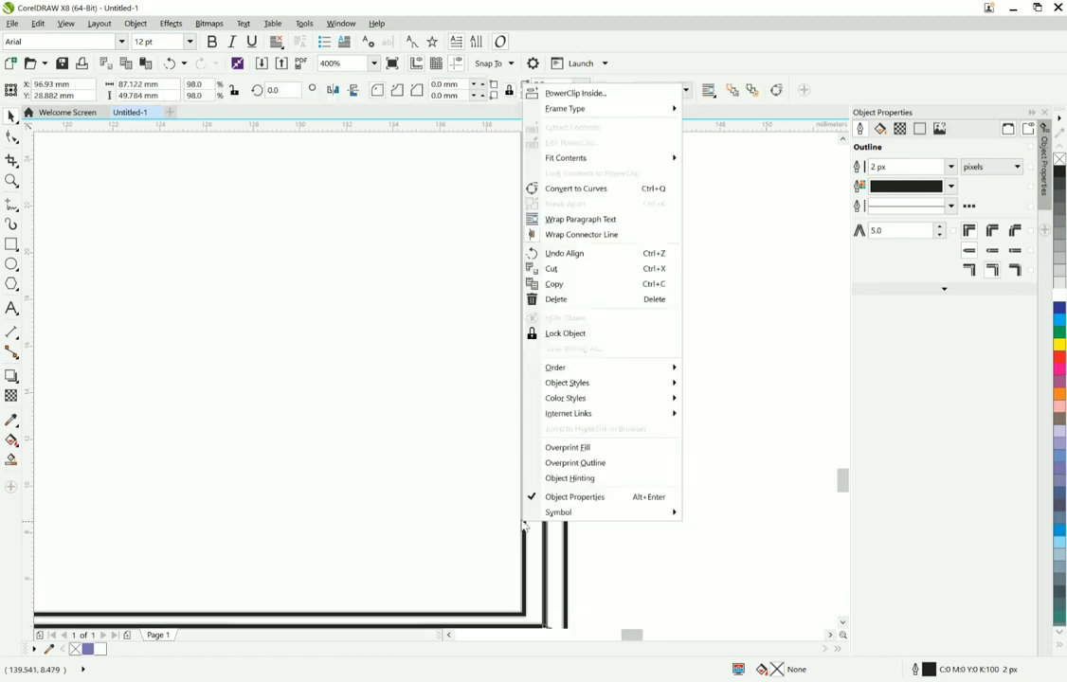
{"action": "left_click", "coordinate": [574, 93]}
{"action": "left_click", "coordinate": [558, 357]}
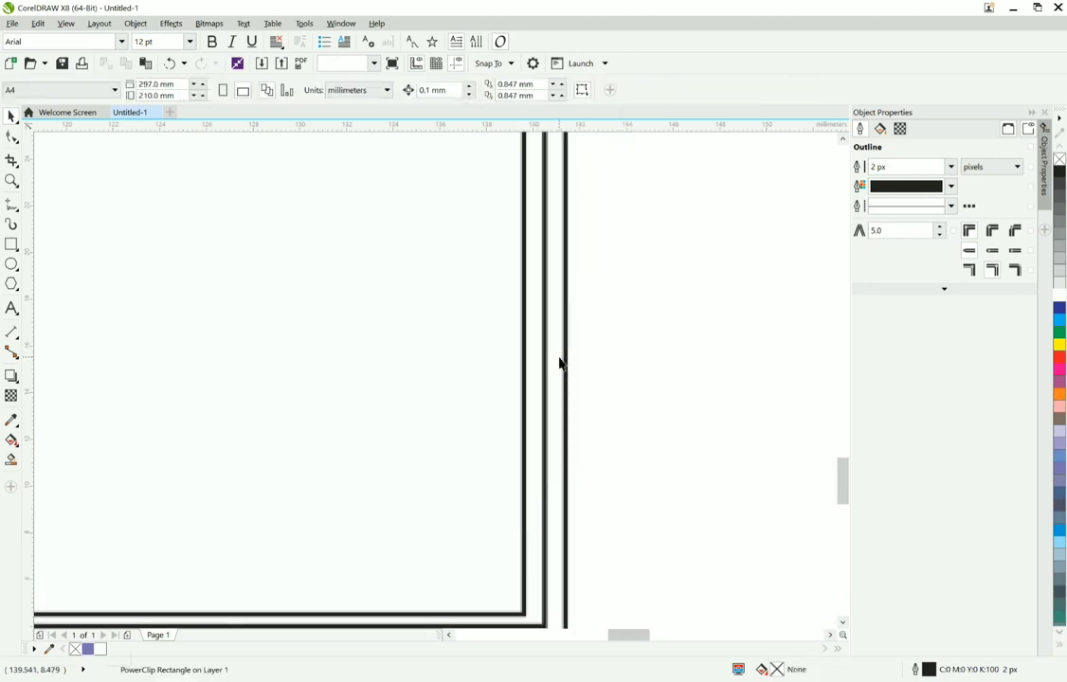
{"action": "scroll", "coordinate": [559, 363], "scroll_direction": "down", "scroll_amount": 3}
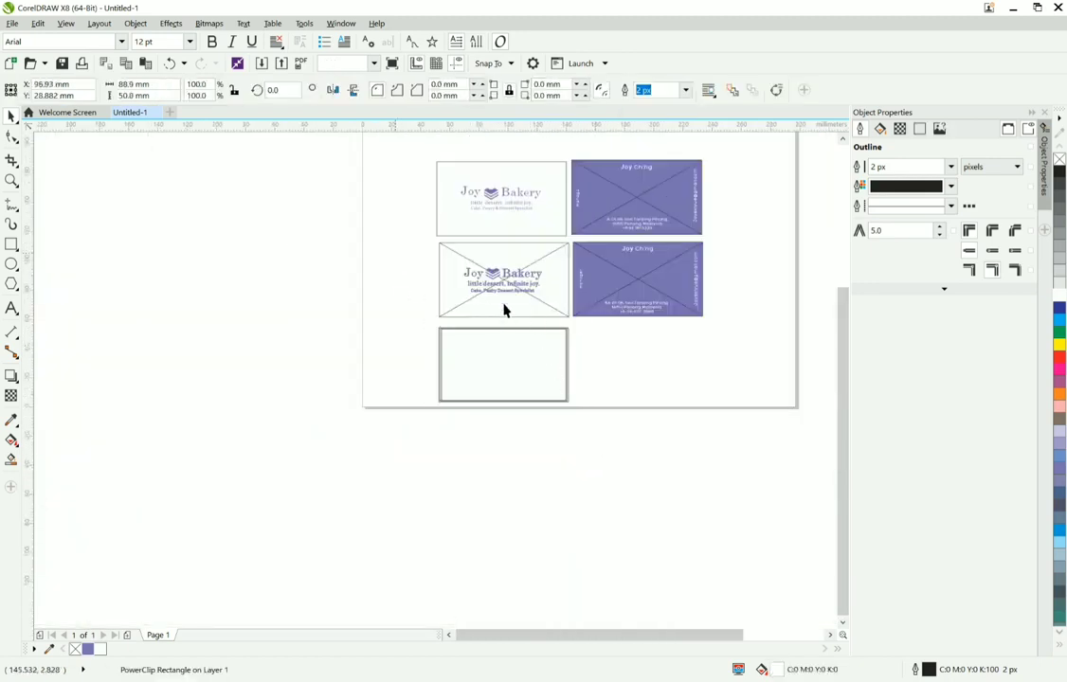
Step: Place the lower logo and its text lines inside the lower front card's outer rectangle with PowerClip Inside
{"action": "key", "text": "ctrl+z"}
{"action": "right_click", "coordinate": [519, 287]}
{"action": "right_click", "coordinate": [526, 289]}
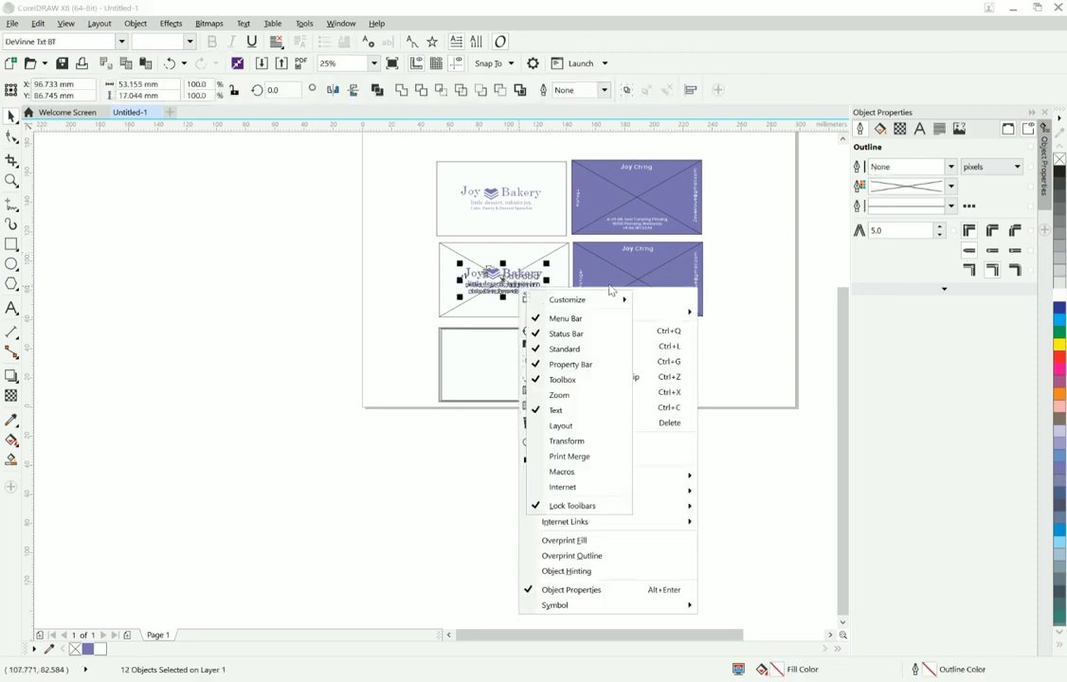
{"action": "left_click", "coordinate": [608, 293]}
{"action": "left_click", "coordinate": [553, 270]}
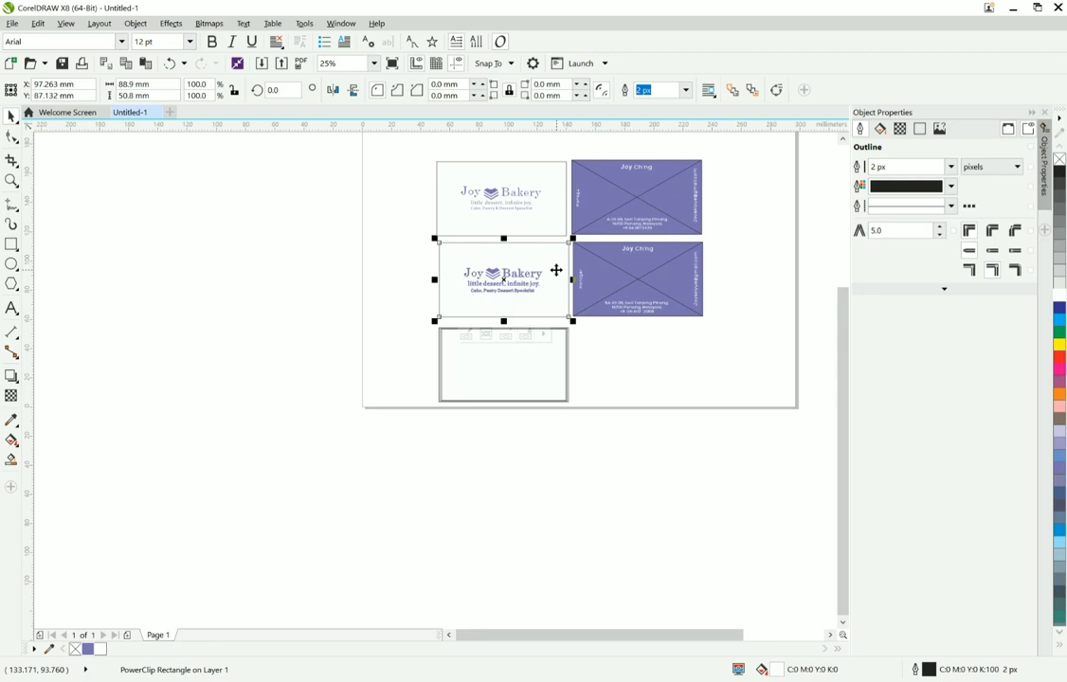
{"action": "left_click", "coordinate": [764, 500]}
Step: Place the vertical "Manager" text inside the lower purple card with PowerClip Inside
{"action": "scroll", "coordinate": [765, 393], "scroll_direction": "up", "scroll_amount": 1}
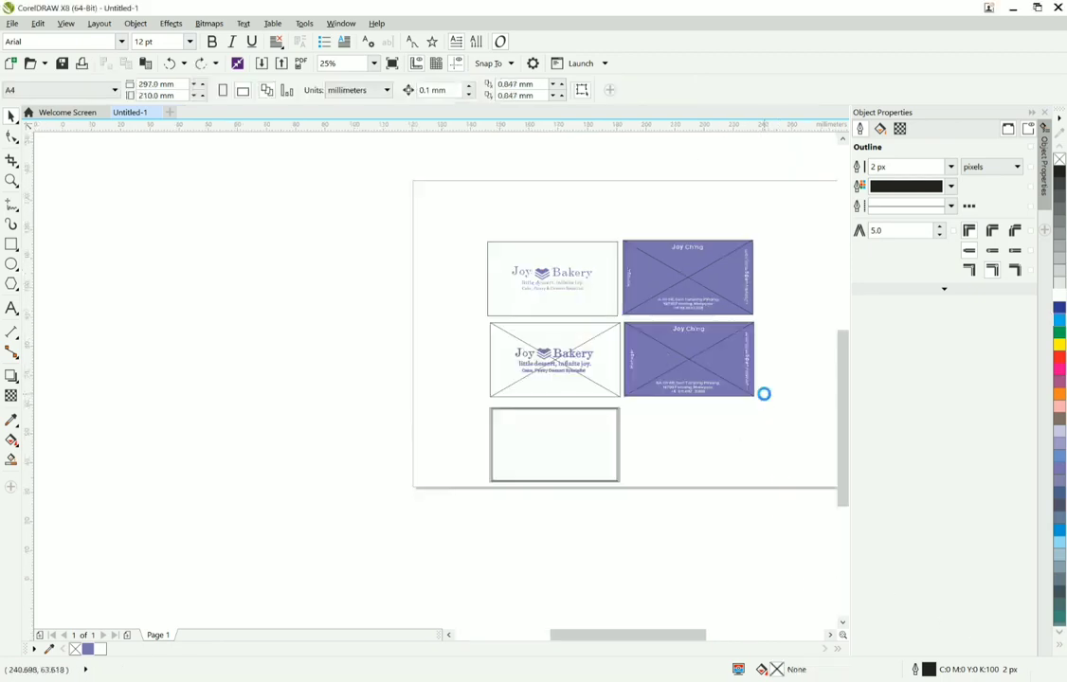
{"action": "left_click_drag", "start_coordinate": [774, 426], "coordinate": [515, 248]}
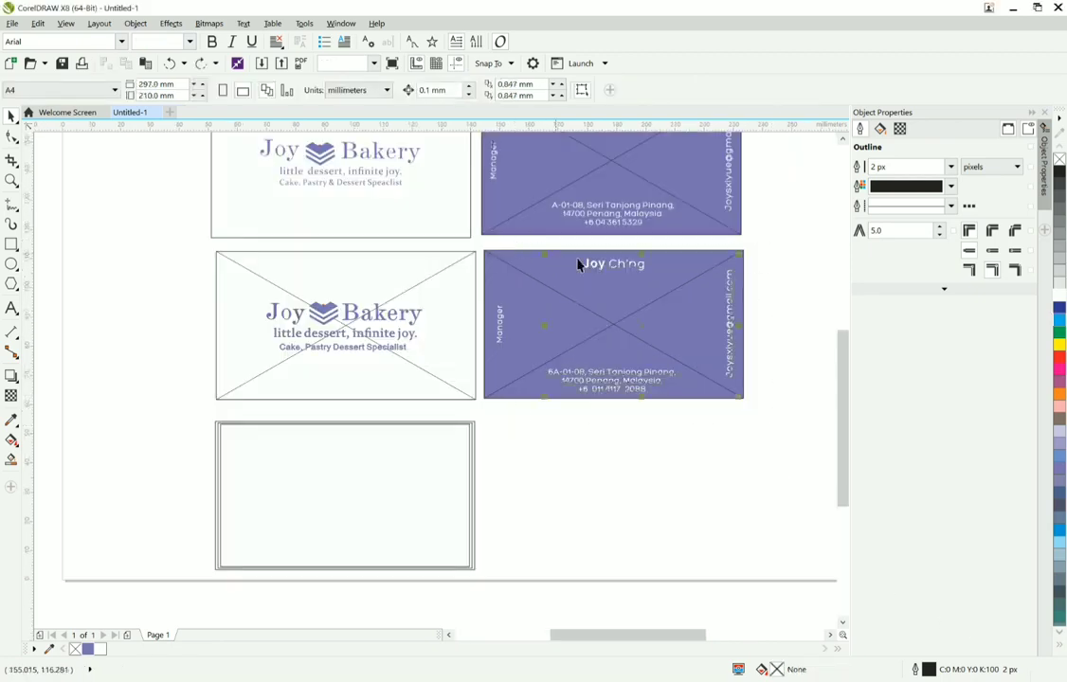
{"action": "left_click", "coordinate": [500, 327]}
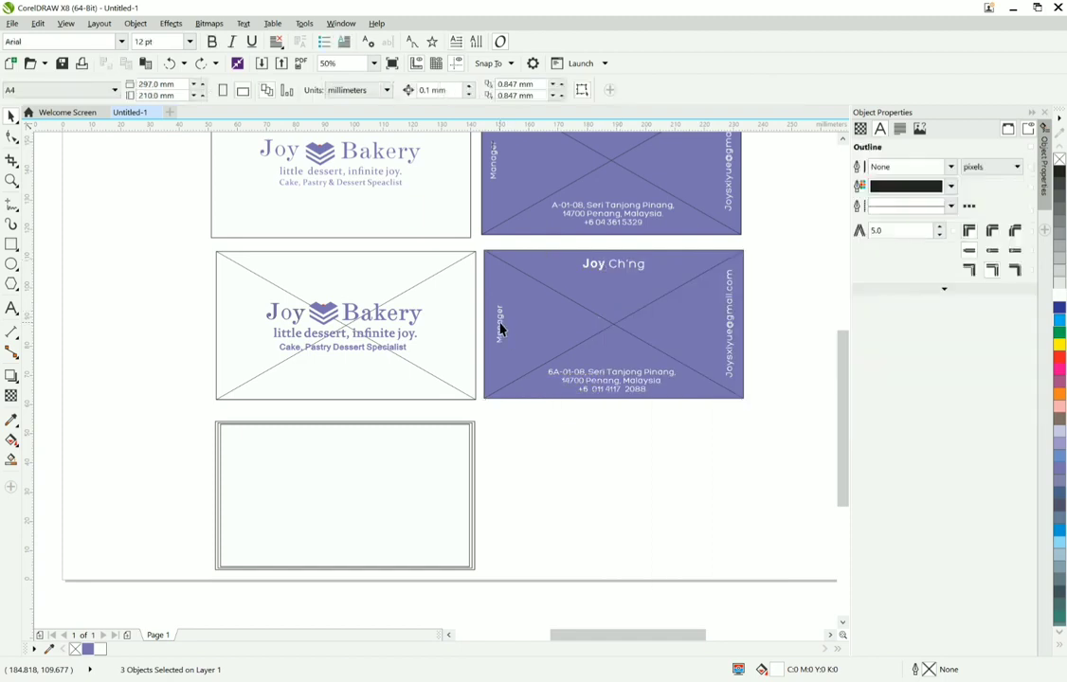
{"action": "right_click", "coordinate": [501, 325]}
{"action": "left_click", "coordinate": [513, 332]}
{"action": "left_click", "coordinate": [550, 310]}
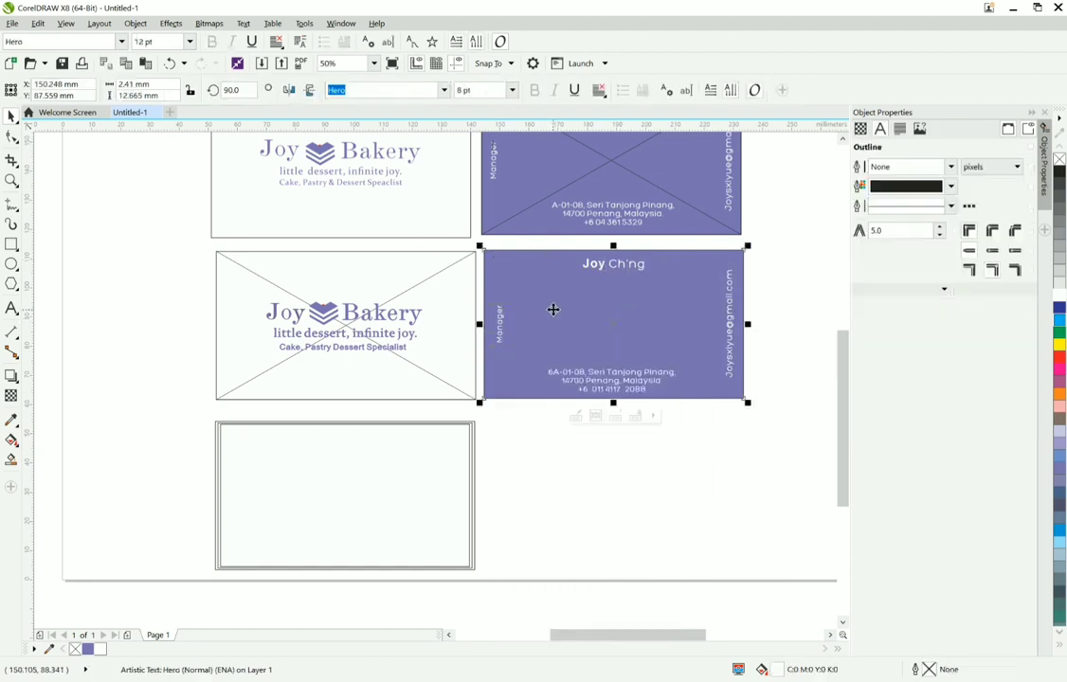
Step: Move the nested rectangles onto the lower purple card and line up their upper right corner with the card's corner
{"action": "left_click_drag", "start_coordinate": [345, 495], "coordinate": [630, 319]}
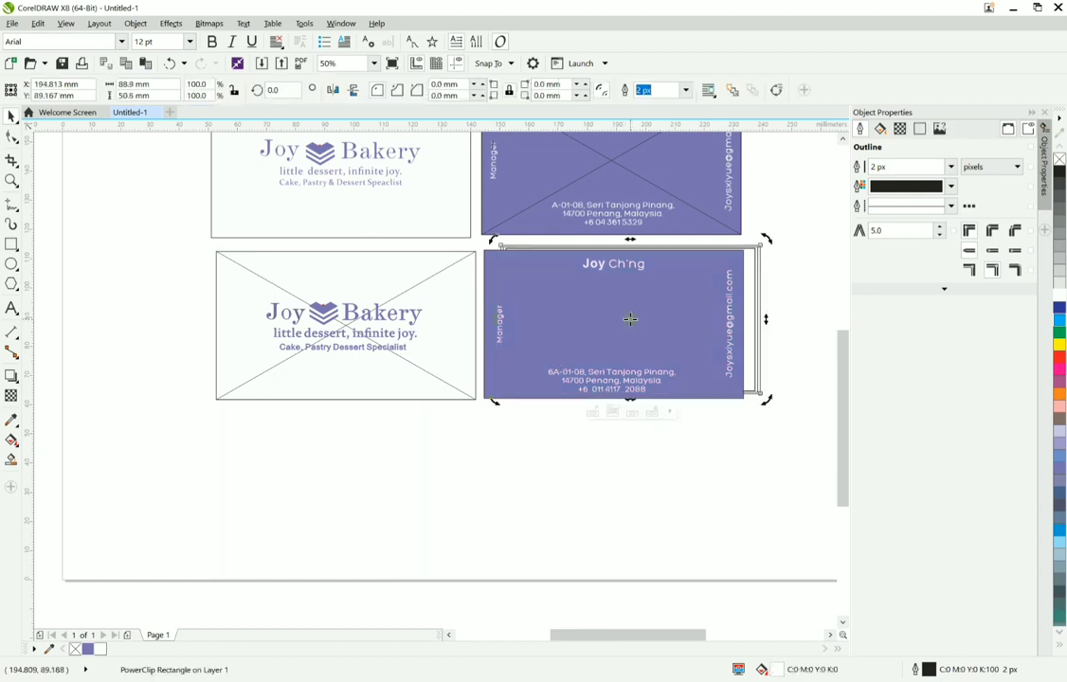
{"action": "left_click", "coordinate": [630, 325]}
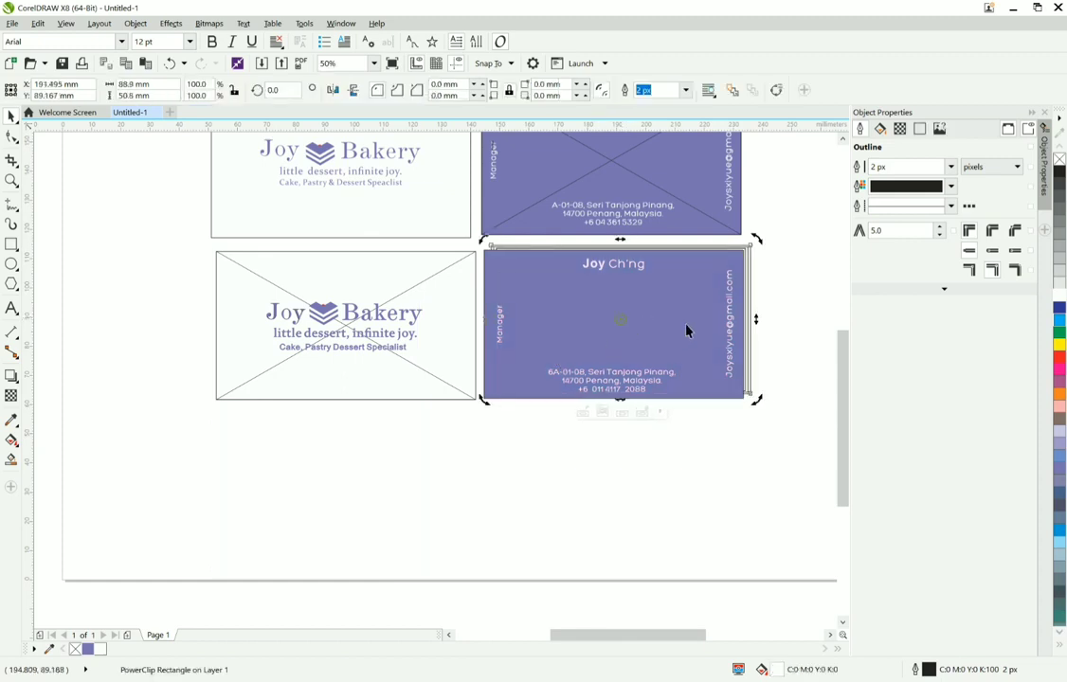
{"action": "scroll", "coordinate": [764, 255], "scroll_direction": "up", "scroll_amount": 2}
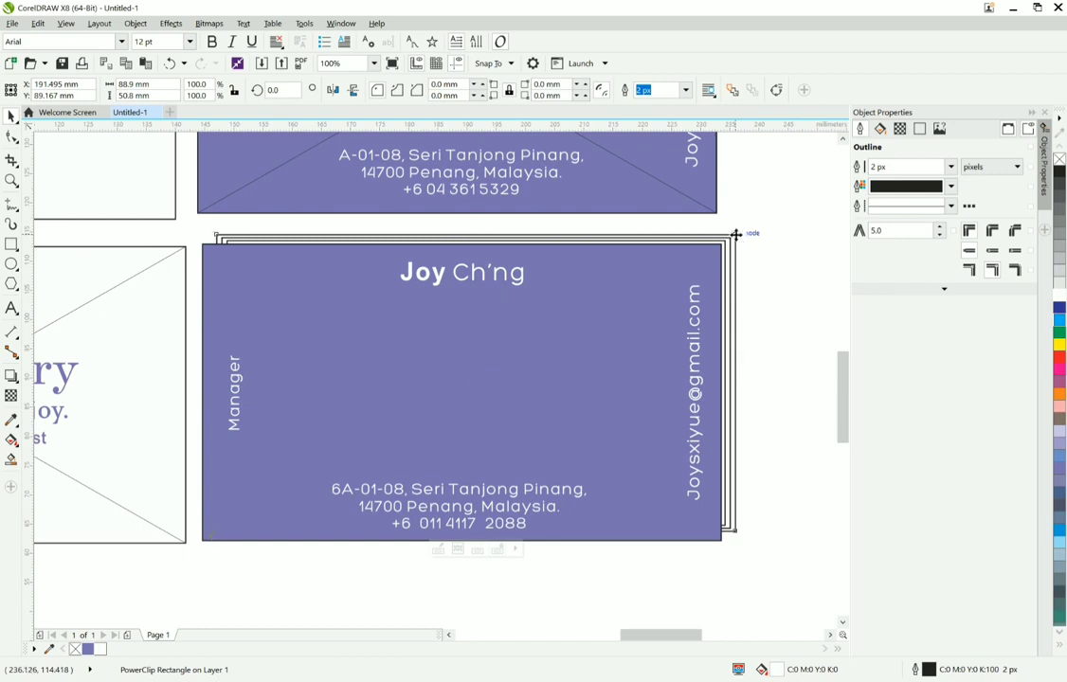
{"action": "left_click_drag", "start_coordinate": [736, 234], "coordinate": [722, 254]}
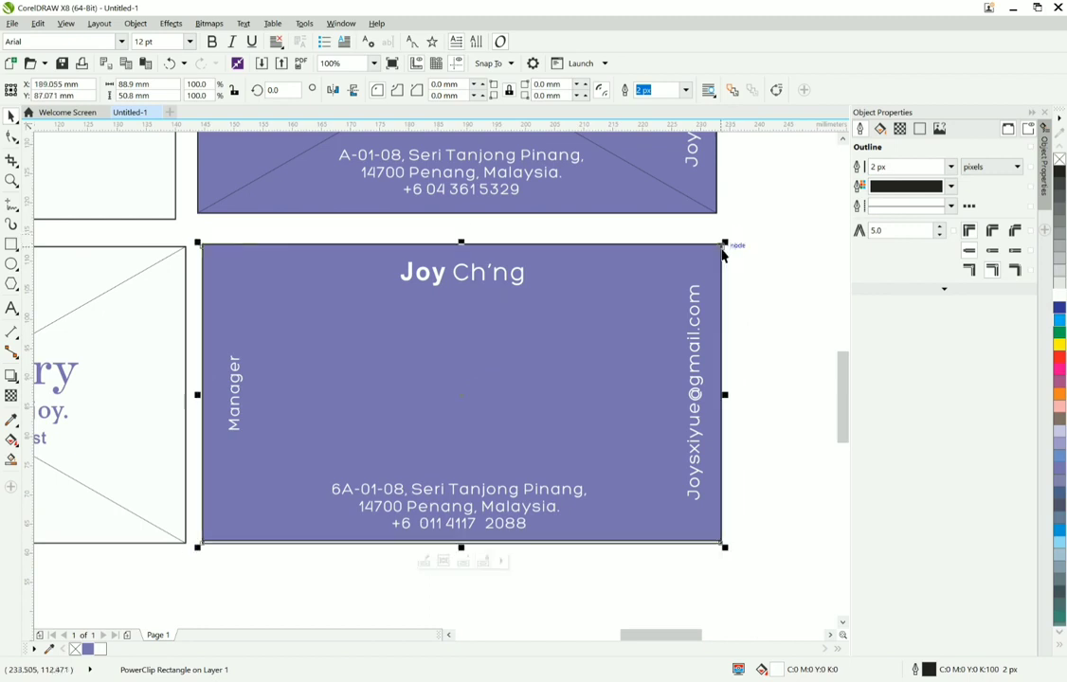
Step: Send the lower purple card behind the nested rectangles
{"action": "left_click", "coordinate": [577, 363]}
{"action": "right_click", "coordinate": [576, 363]}
{"action": "mouse_move", "coordinate": [668, 527]}
{"action": "left_click", "coordinate": [759, 578]}
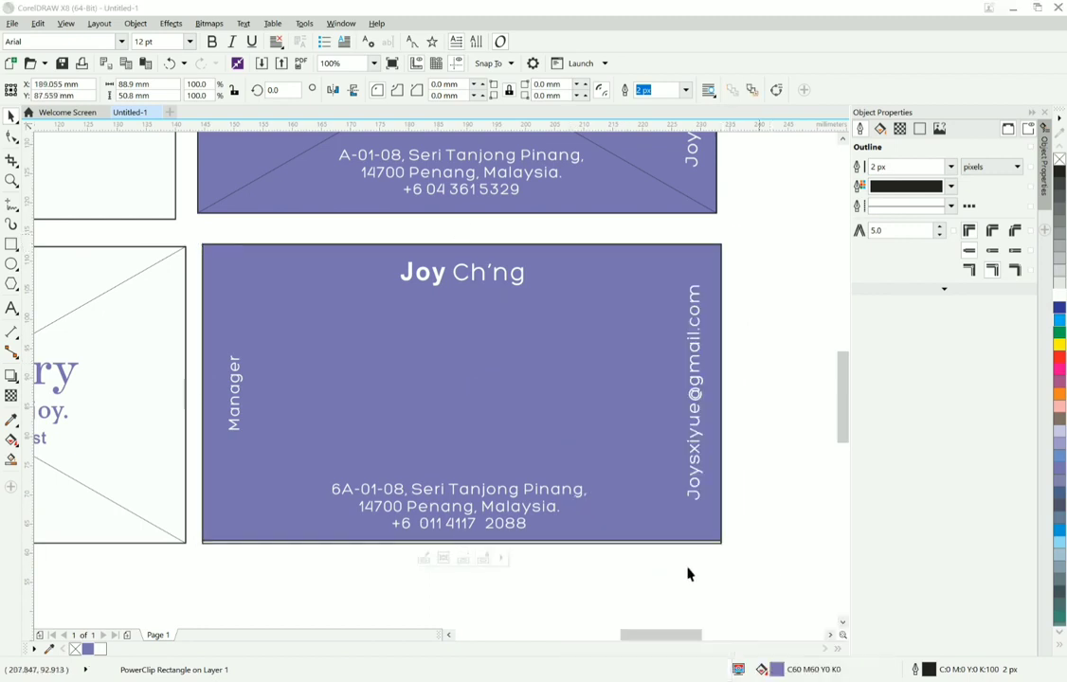
{"action": "key", "text": "Down"}
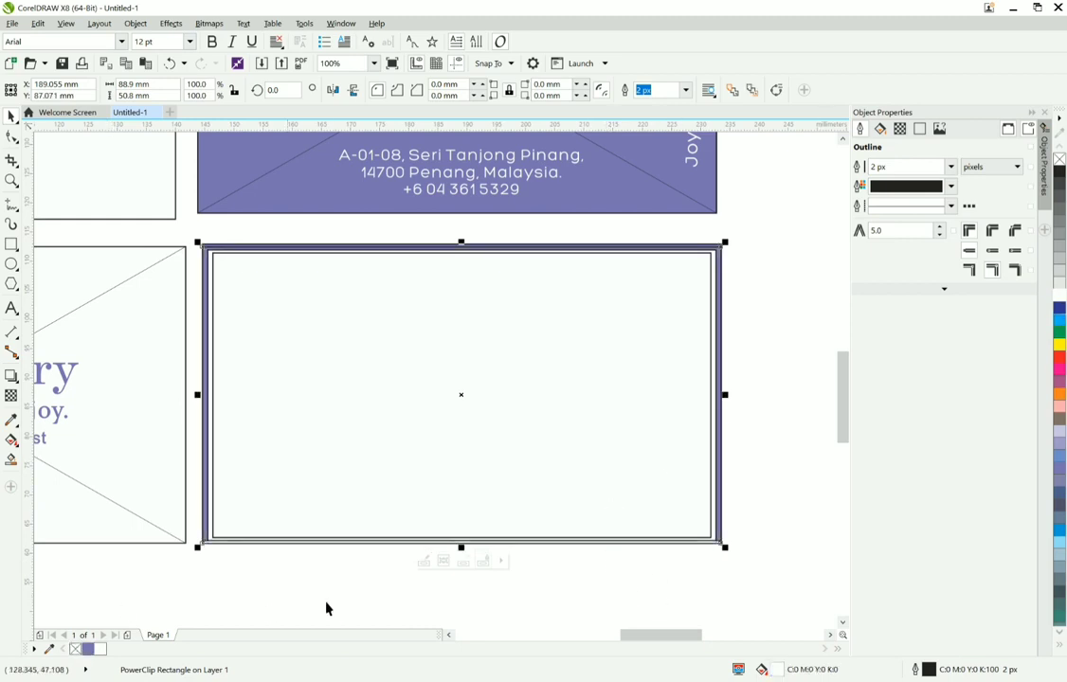
Step: Extract the inner rectangles from the outer rectangle's PowerClip over the lower purple card and remove the middle rectangle's fill
{"action": "right_click", "coordinate": [379, 478]}
{"action": "left_click", "coordinate": [439, 90]}
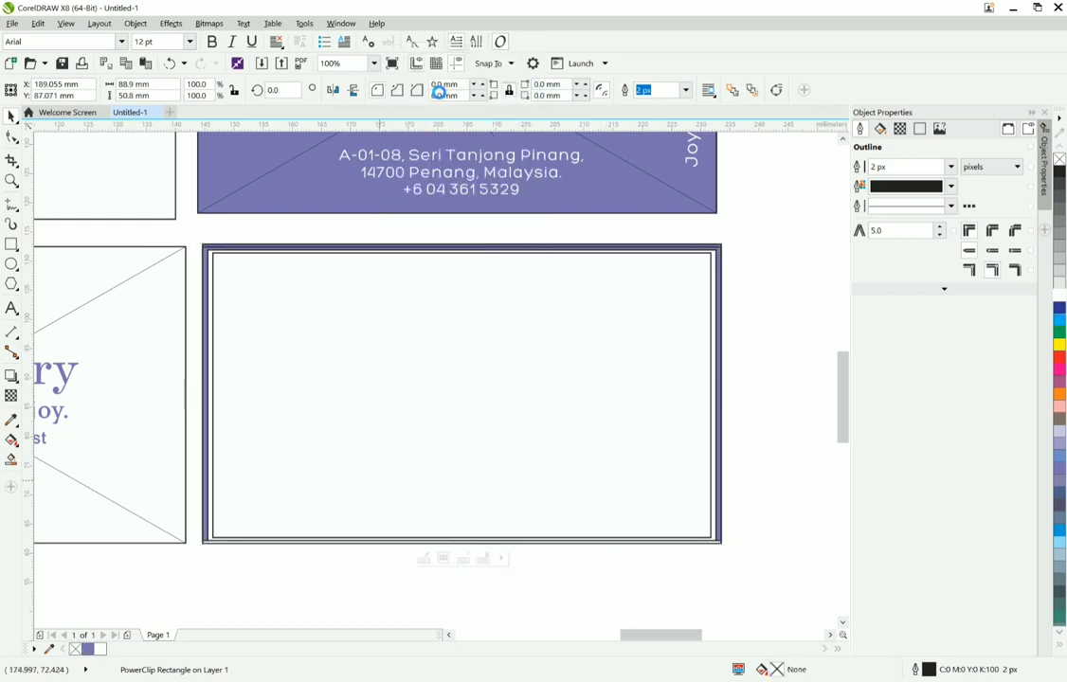
{"action": "left_click", "coordinate": [102, 649]}
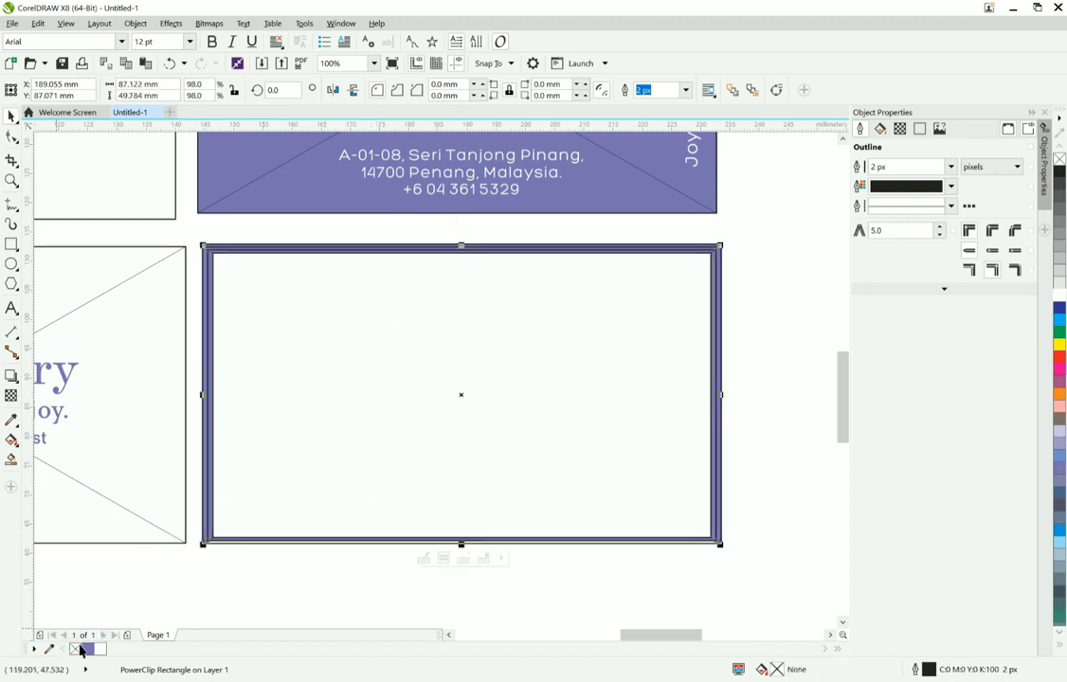
{"action": "left_click", "coordinate": [595, 515]}
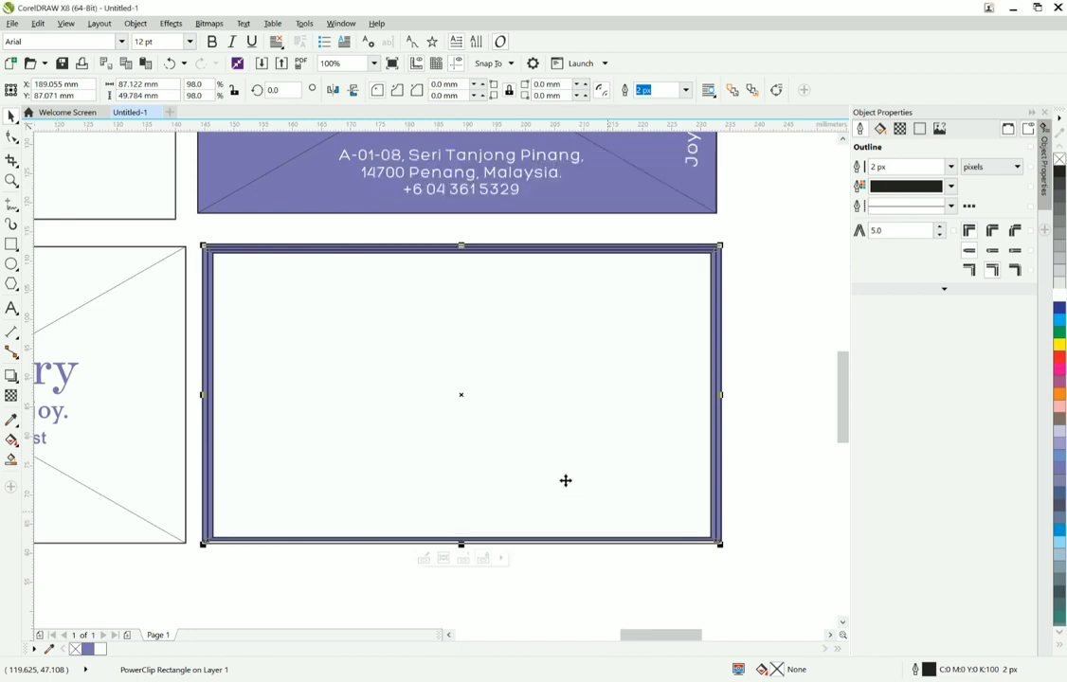
Step: Extract the innermost rectangle from the middle rectangle's PowerClip over the lower purple card and remove its fill
{"action": "left_click", "coordinate": [564, 478]}
{"action": "right_click", "coordinate": [560, 480]}
{"action": "left_click", "coordinate": [612, 88]}
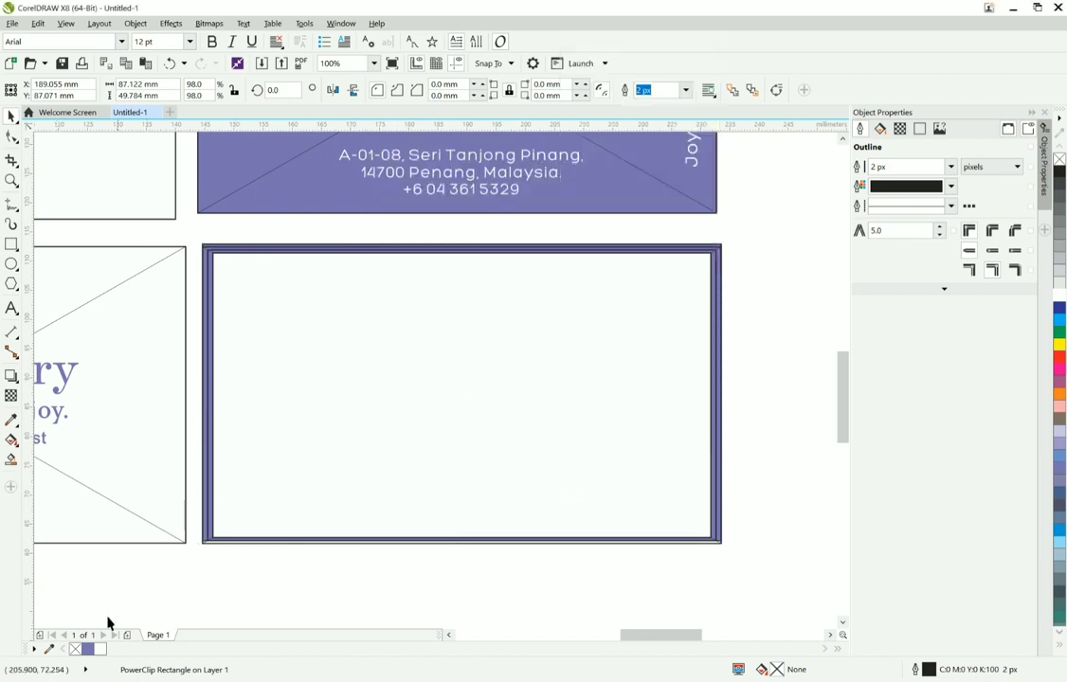
{"action": "left_click", "coordinate": [74, 647]}
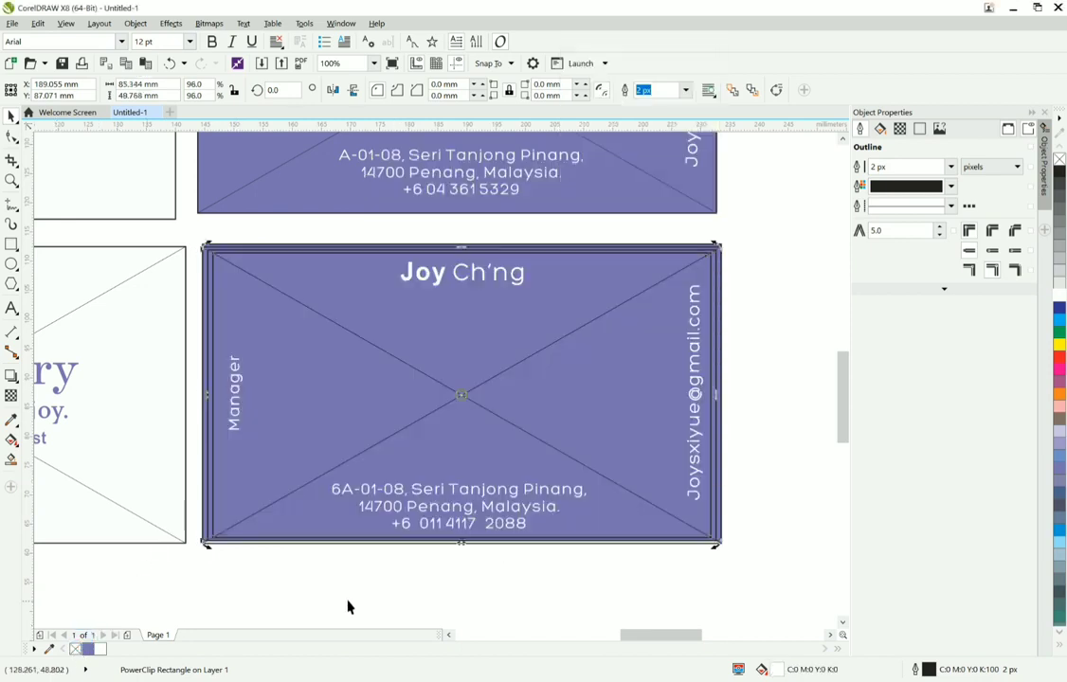
{"action": "left_click", "coordinate": [237, 406]}
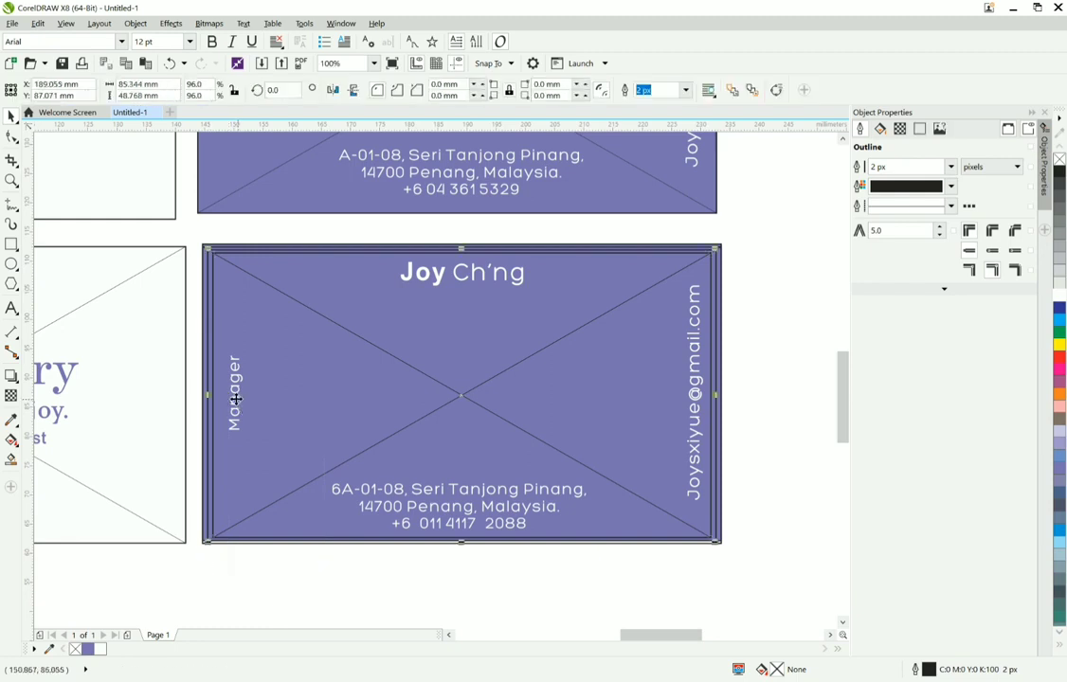
{"action": "right_click", "coordinate": [237, 405]}
Step: Delete the outermost rectangle that sticks out slightly below the lower purple card
{"action": "left_click", "coordinate": [217, 565]}
{"action": "scroll", "coordinate": [217, 554], "scroll_direction": "up", "scroll_amount": 2}
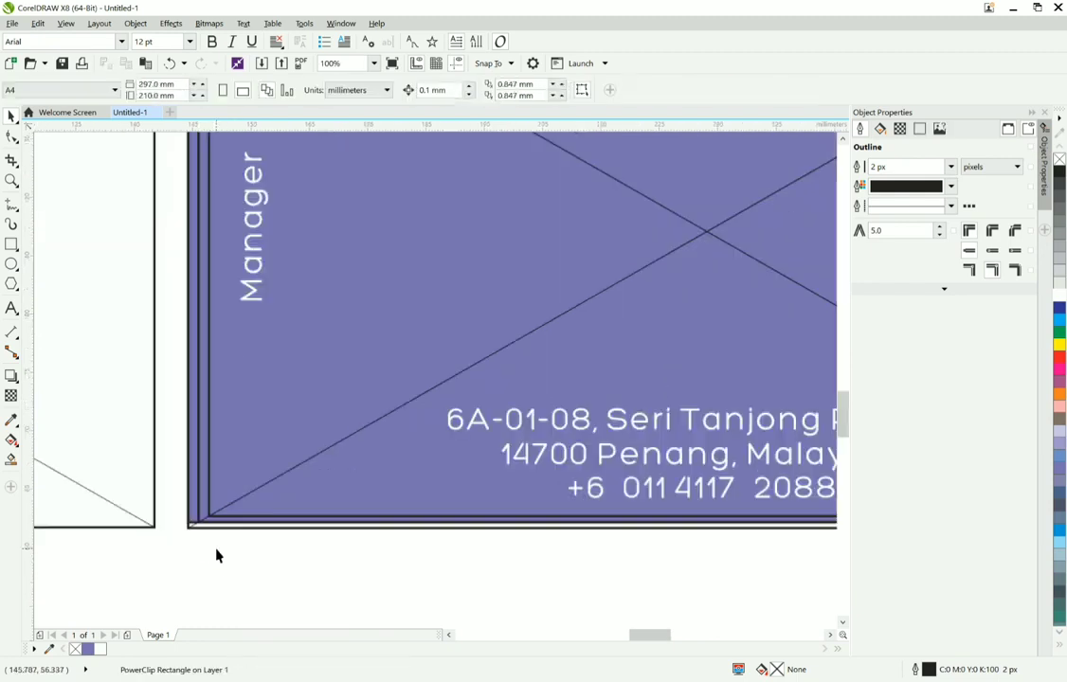
{"action": "left_click", "coordinate": [216, 526]}
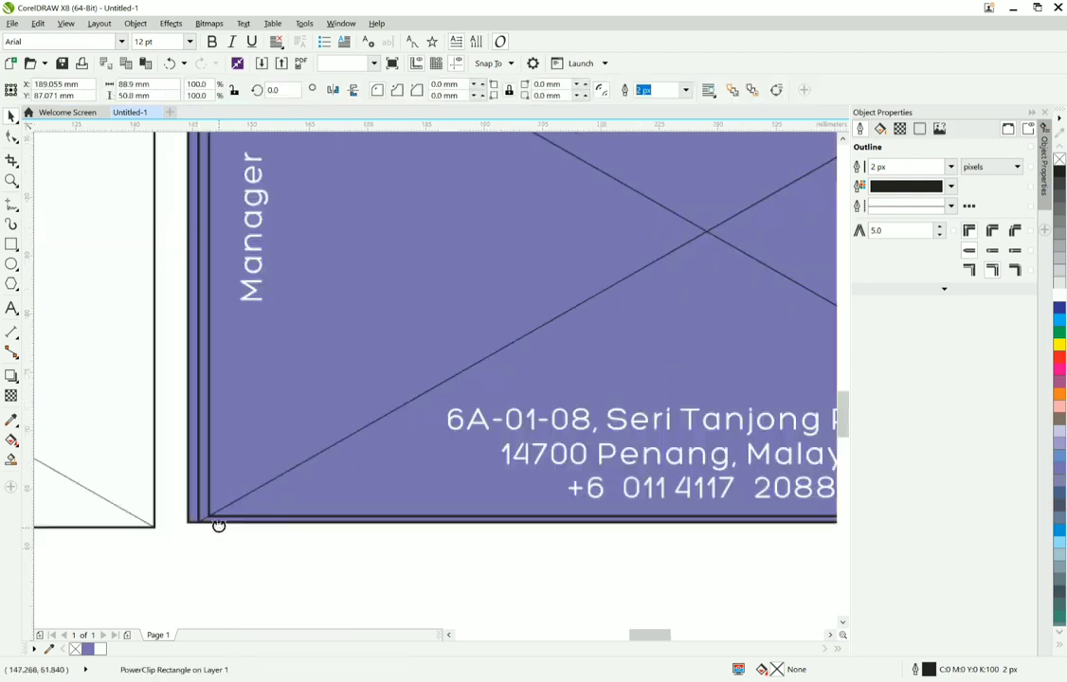
Step: Edit the lower purple card's PowerClip contents, nudge the vertical "Manager" text closer to the left margin, and finish editing
{"action": "left_click", "coordinate": [205, 532]}
{"action": "right_click", "coordinate": [193, 517]}
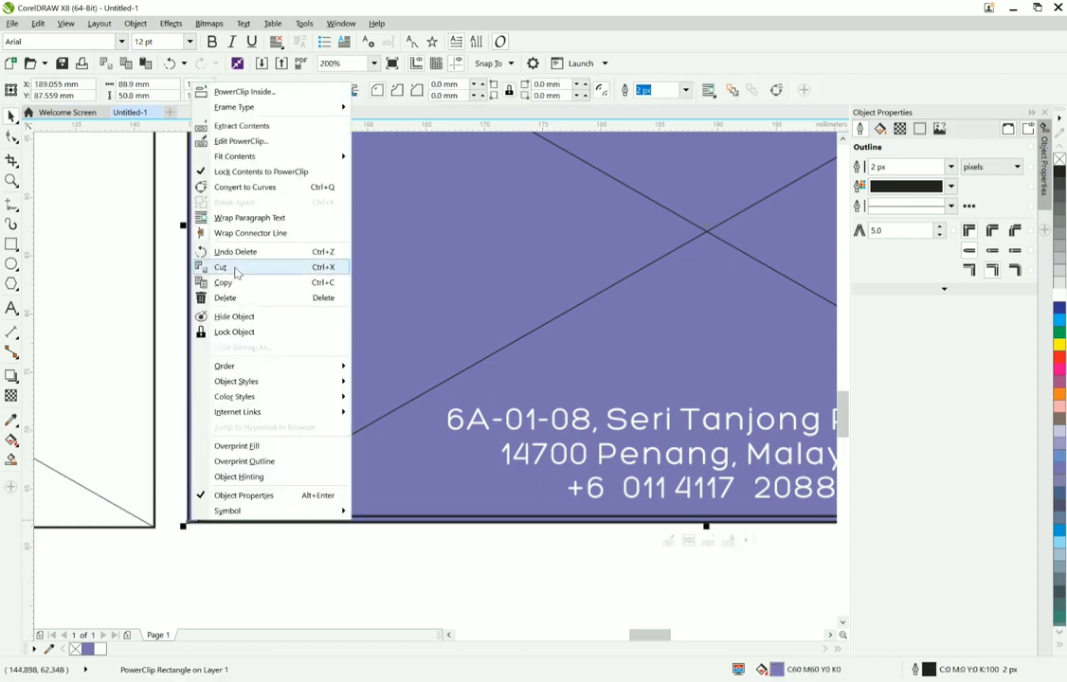
{"action": "key", "text": "Escape"}
{"action": "left_click", "coordinate": [259, 206]}
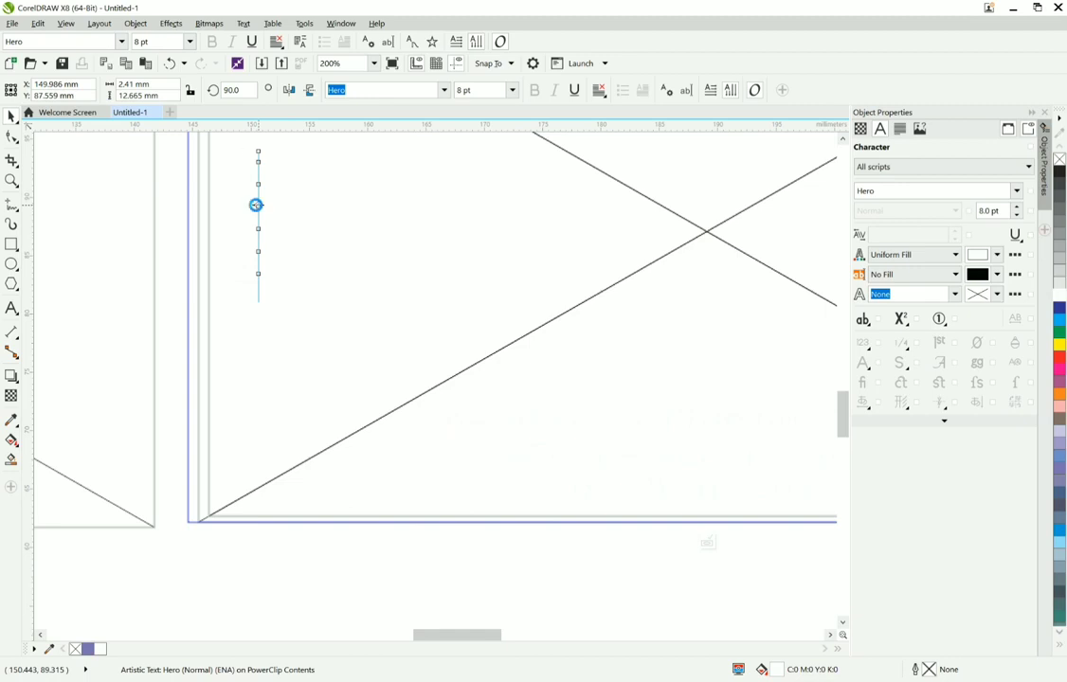
{"action": "key", "text": "Left"}
{"action": "key", "text": "Left"}
{"action": "key", "text": "Left"}
{"action": "key", "text": "Left"}
{"action": "key", "text": "Left"}
{"action": "key", "text": "Left"}
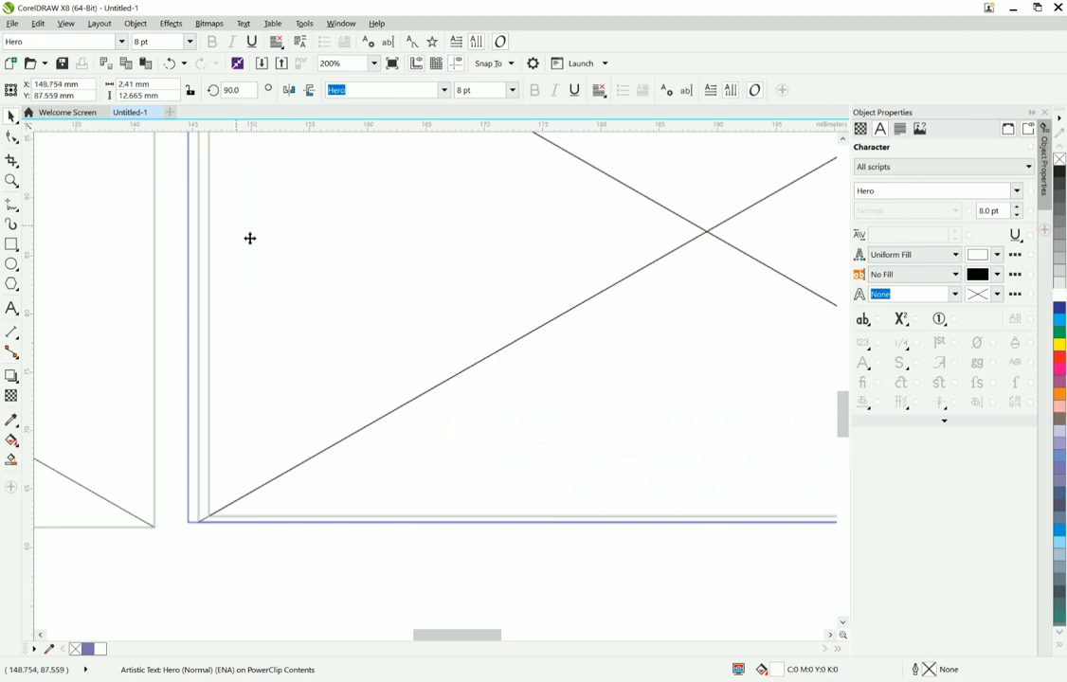
{"action": "left_click", "coordinate": [702, 539]}
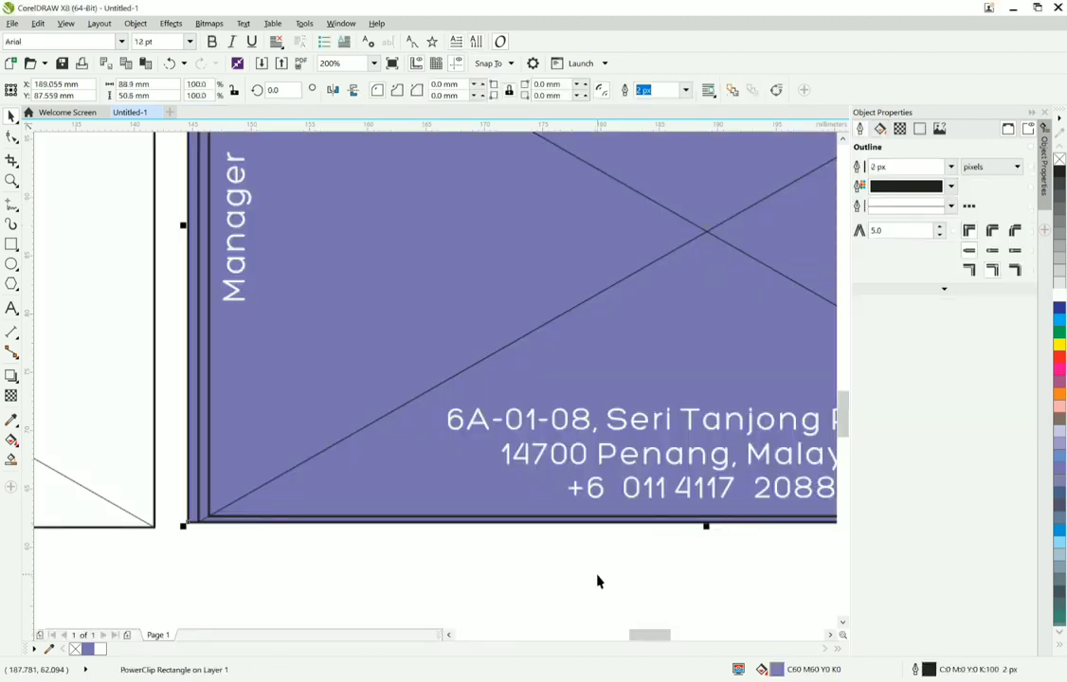
Step: Delete the remaining nested margin rectangles over the lower purple card
{"action": "scroll", "coordinate": [596, 581], "scroll_direction": "down", "scroll_amount": 2}
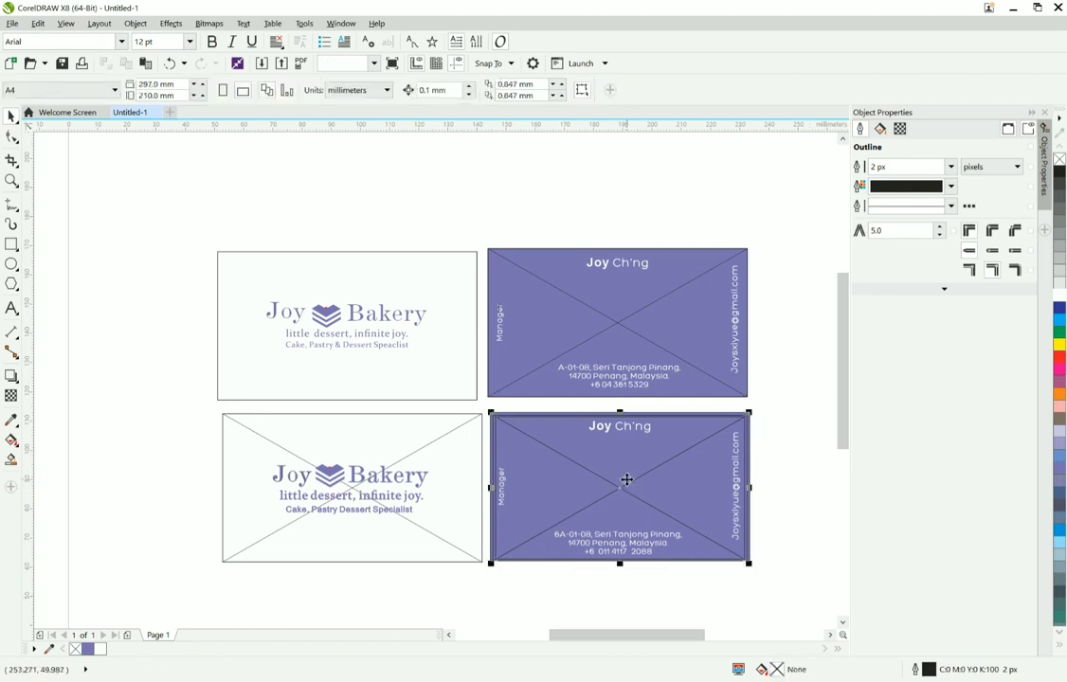
{"action": "key", "text": "Escape"}
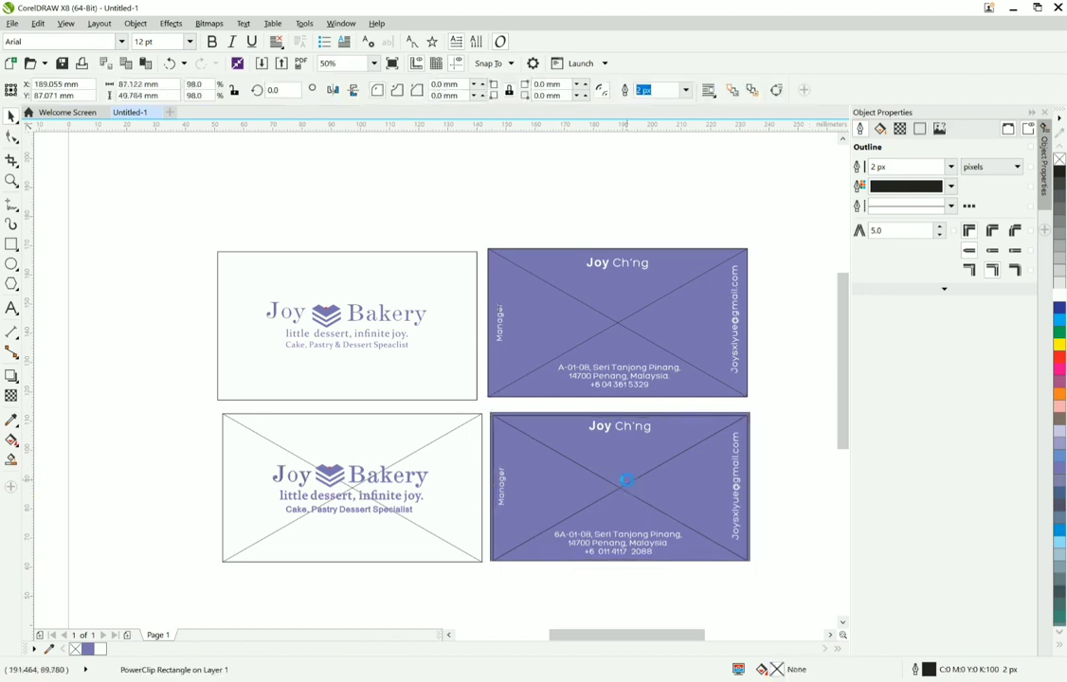
Step: Place the Joy Bakery logo and both taglines inside the lower white card with PowerClip Inside
{"action": "left_click_drag", "start_coordinate": [483, 609], "coordinate": [255, 451]}
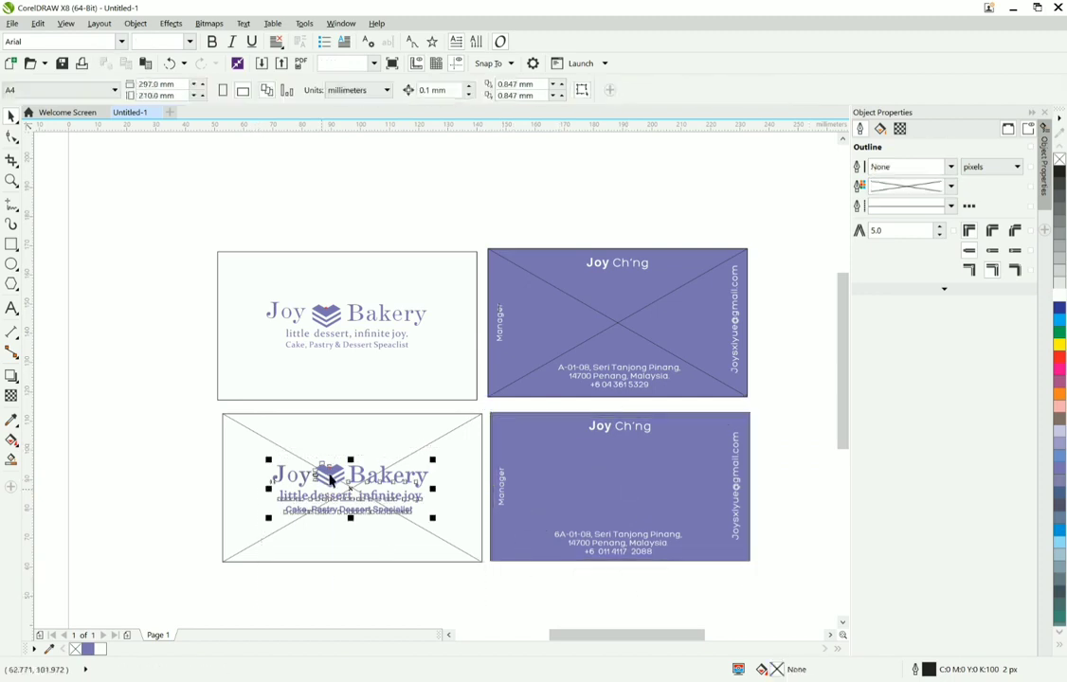
{"action": "right_click", "coordinate": [330, 471]}
{"action": "left_click", "coordinate": [382, 155]}
{"action": "left_click", "coordinate": [403, 421]}
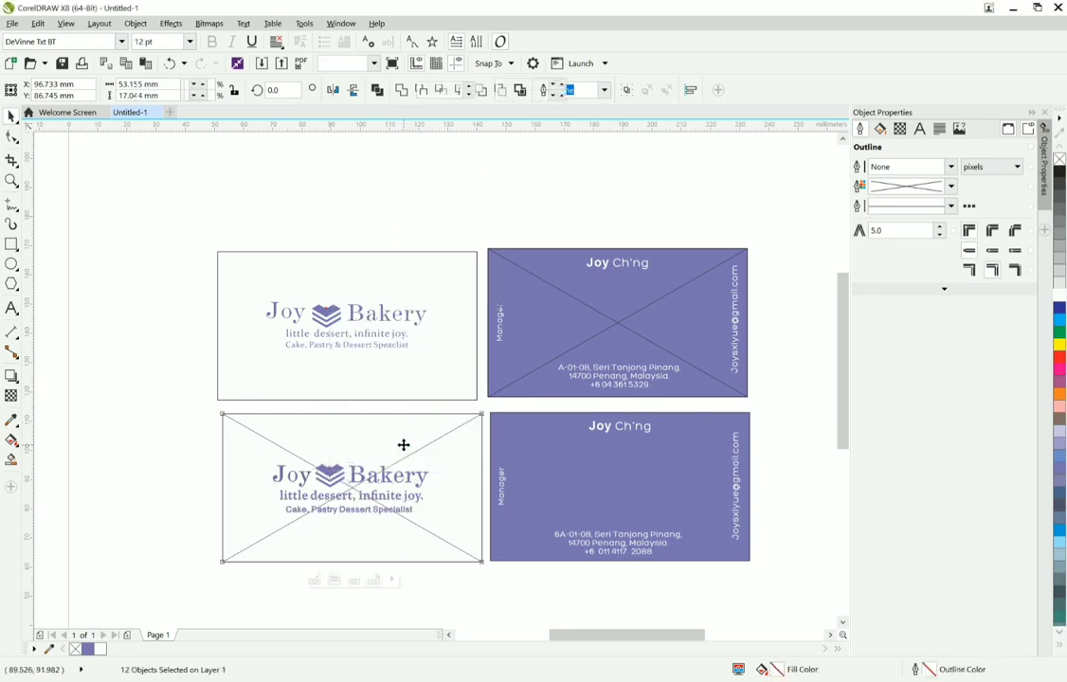